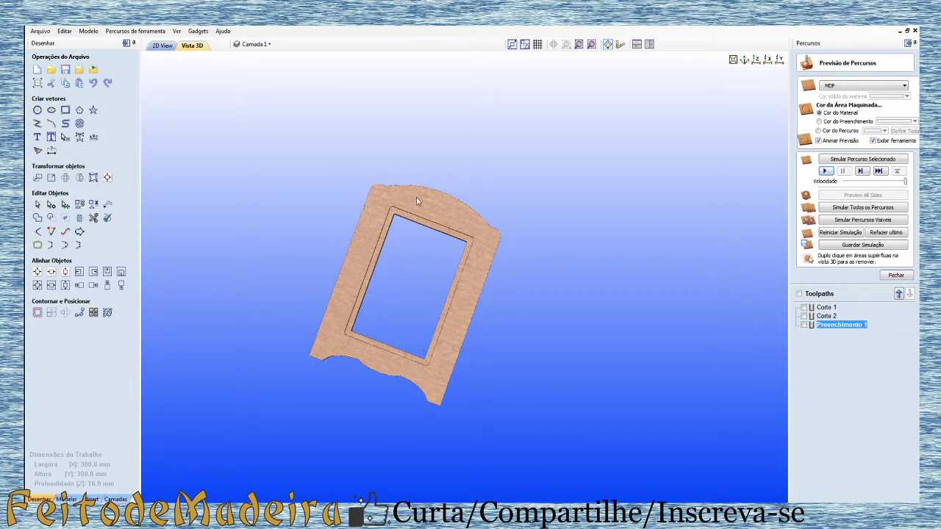
# Step: Examine the picture frame from several angles in the 3D preview and show its vectors in the 2D view
pyautogui.moveTo(371, 352); pyautogui.dragTo(496, 274)
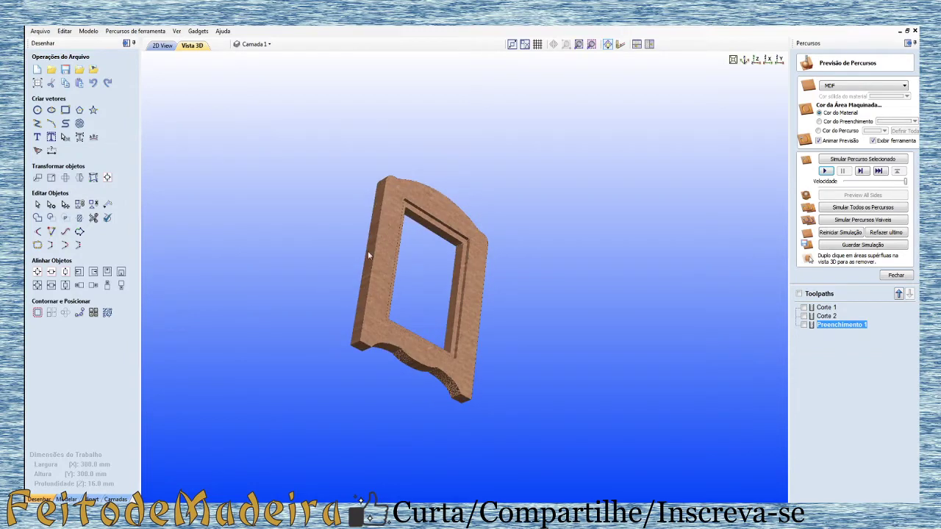
pyautogui.moveTo(368, 250); pyautogui.dragTo(163, 336)
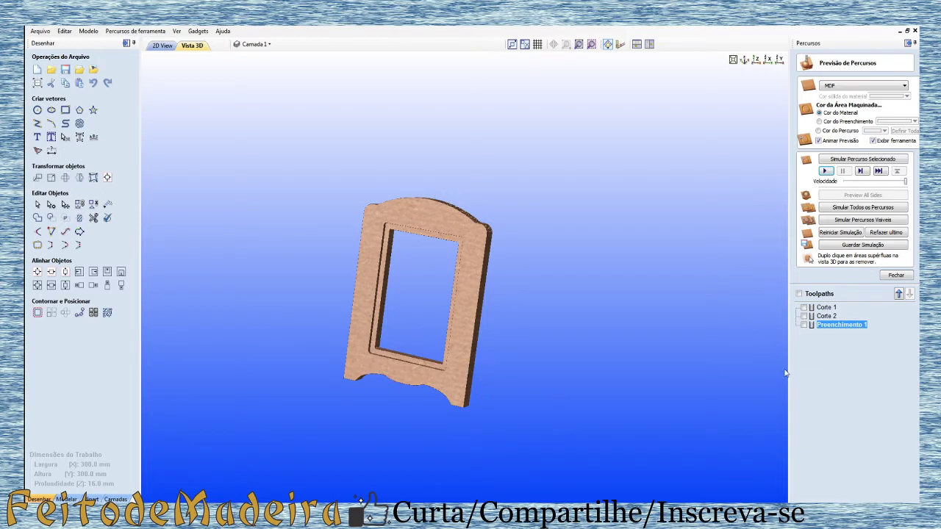
pyautogui.click(162, 46)
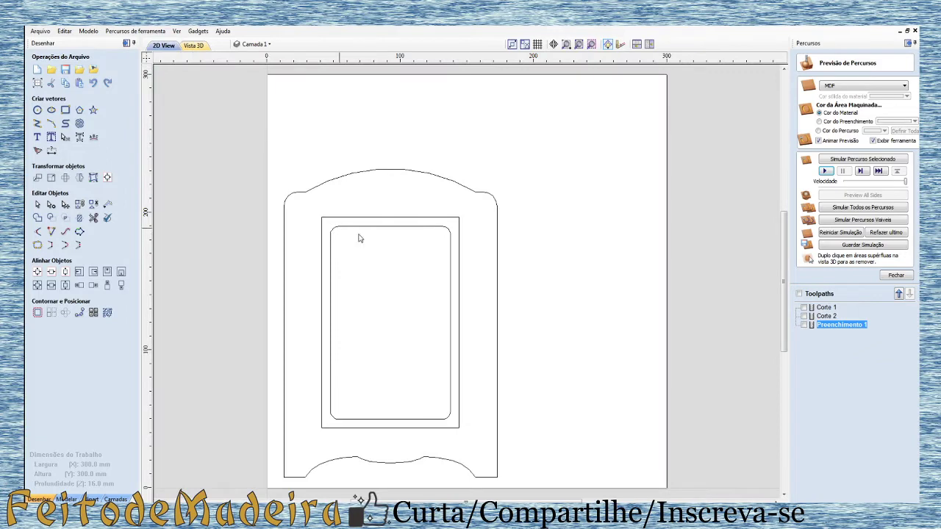
pyautogui.moveTo(267, 147)
pyautogui.mouseDown()
pyautogui.moveTo(442, 195)
pyautogui.moveTo(577, 451)
pyautogui.mouseUp()
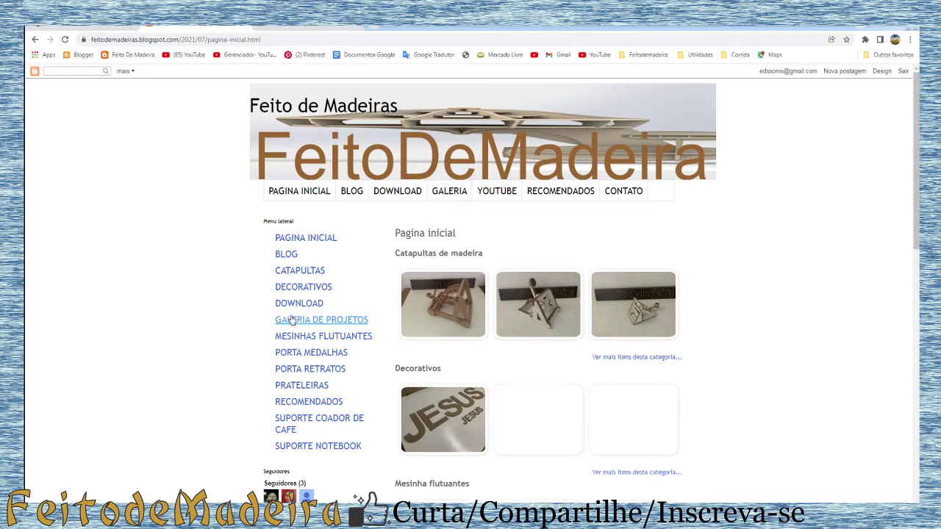
# Step: Switch to the Feito de Madeiras blog in the browser and open the picture frame project from the project gallery
pyautogui.click(448, 193)
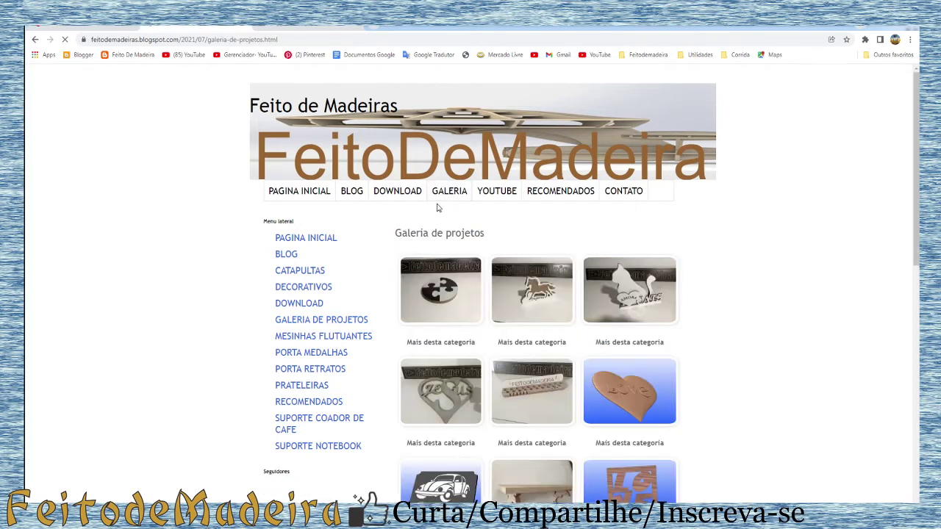
pyautogui.scroll(-3, 581, 301)
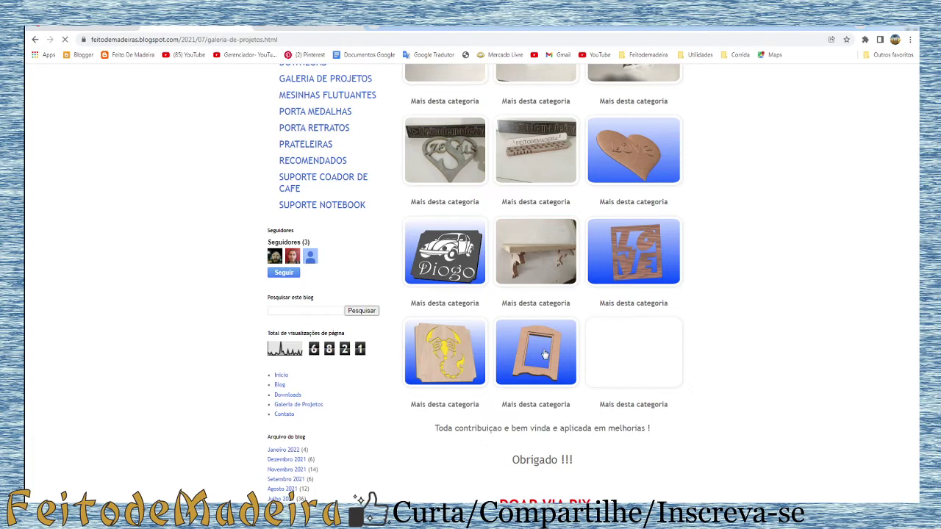
pyautogui.click(544, 354)
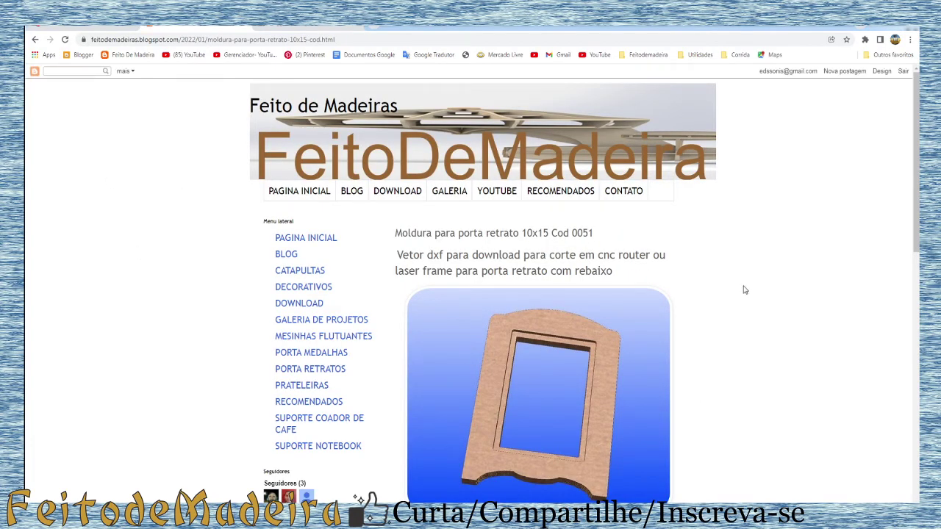
# Step: Look through the 10x15 frame's project page and open its DXF download file
pyautogui.scroll(-2, 735, 298)
pyautogui.scroll(-2, 726, 303)
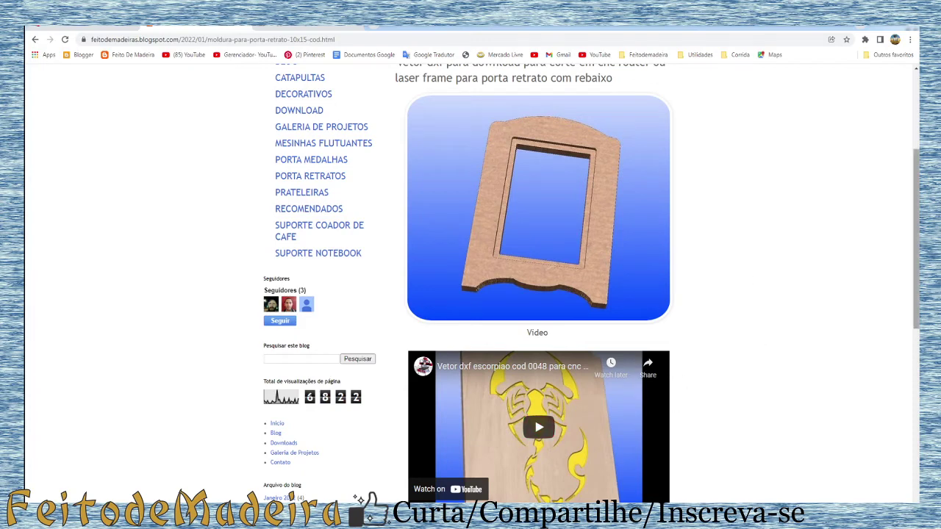
pyautogui.scroll(-2, 795, 334)
pyautogui.scroll(-1, 732, 302)
pyautogui.scroll(2, 737, 262)
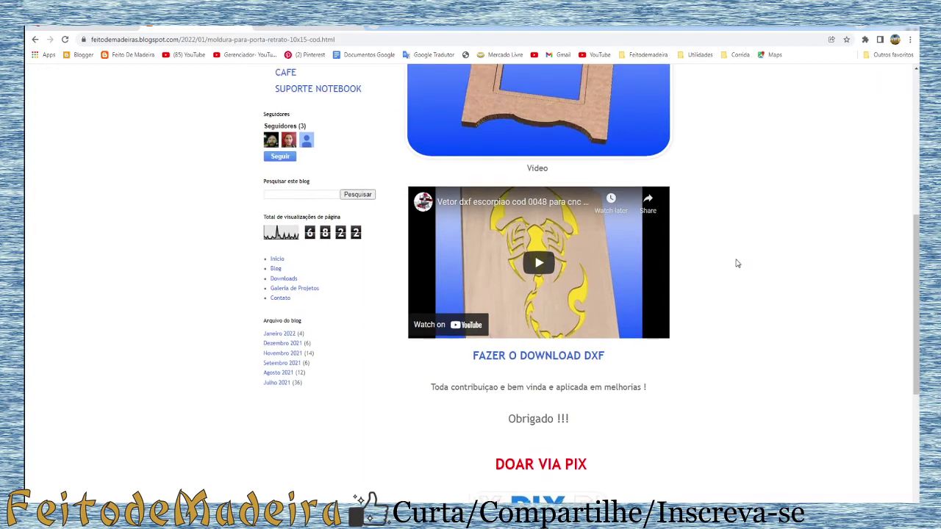
pyautogui.scroll(-1, 737, 264)
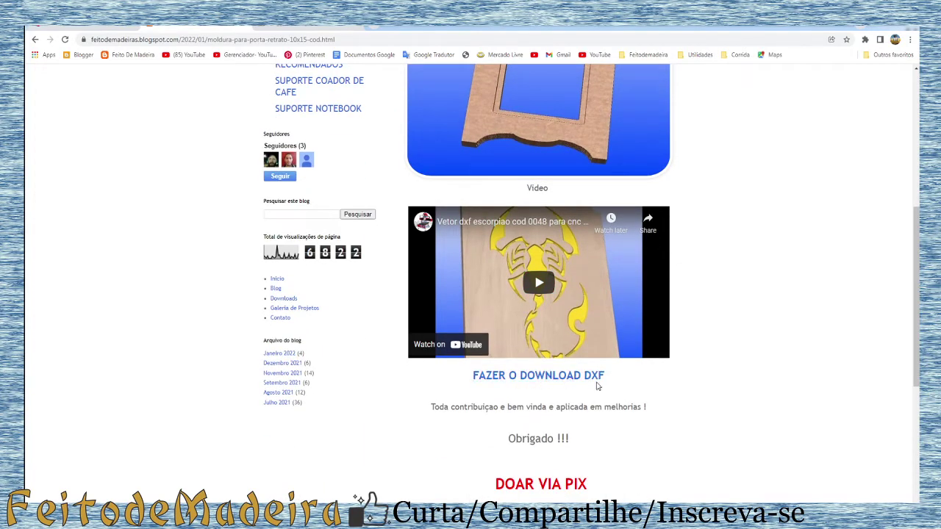
pyautogui.scroll(-3, 591, 379)
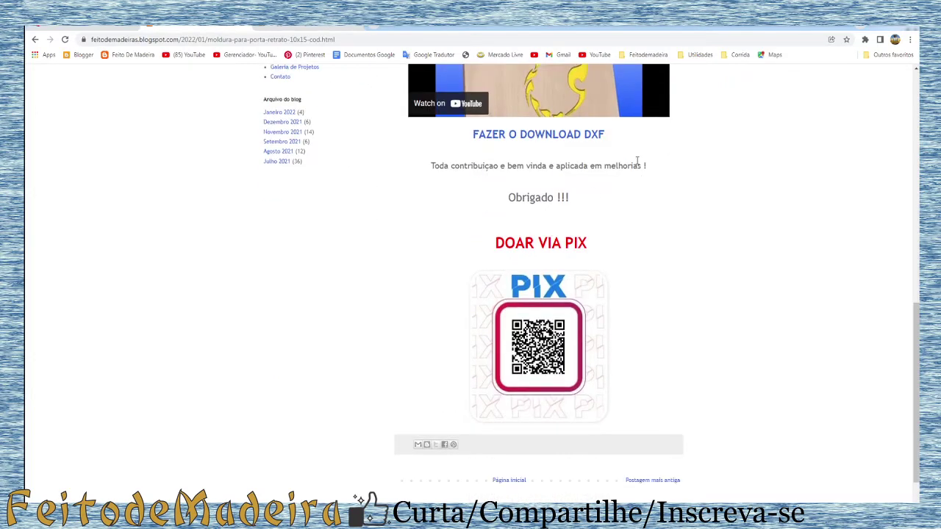
pyautogui.scroll(3, 747, 274)
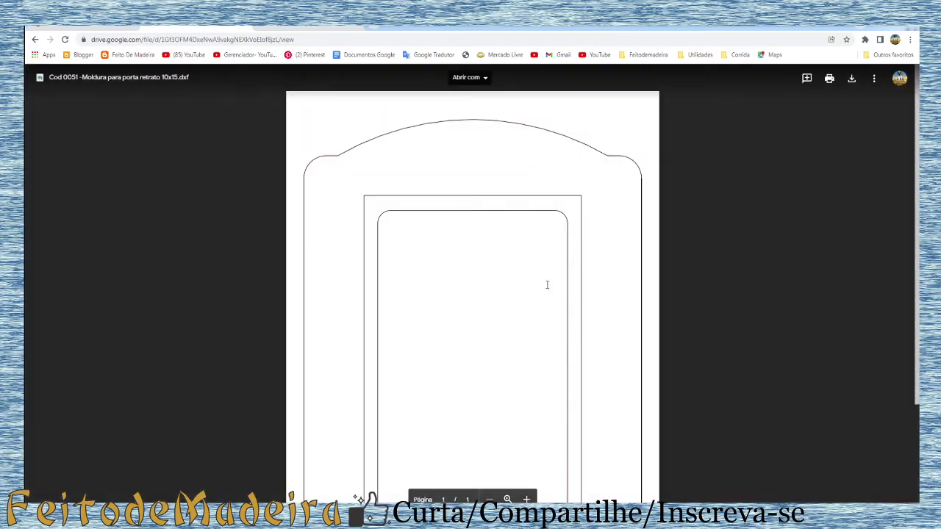
# Step: Examine the whole frame drawing in the DXF file preview
pyautogui.scroll(-2, 622, 205)
pyautogui.scroll(-1, 631, 203)
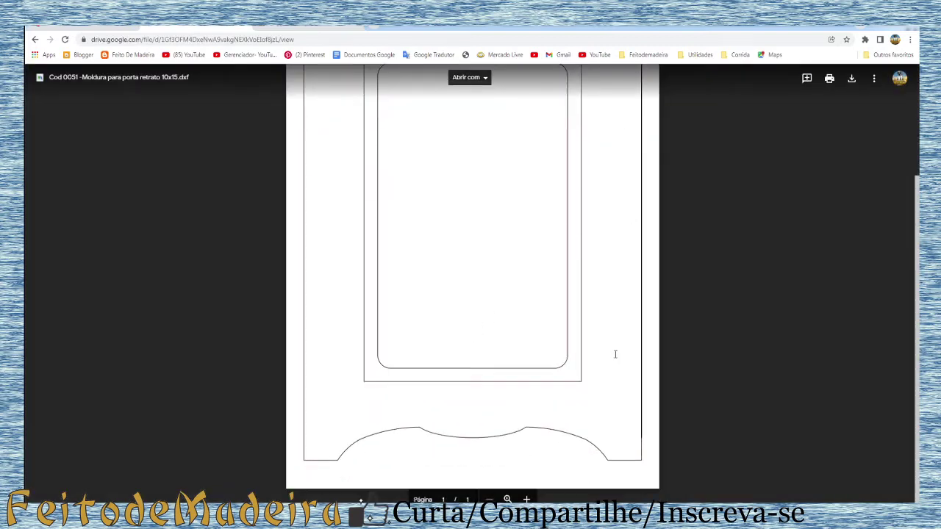
pyautogui.scroll(3, 615, 356)
pyautogui.scroll(-1, 618, 353)
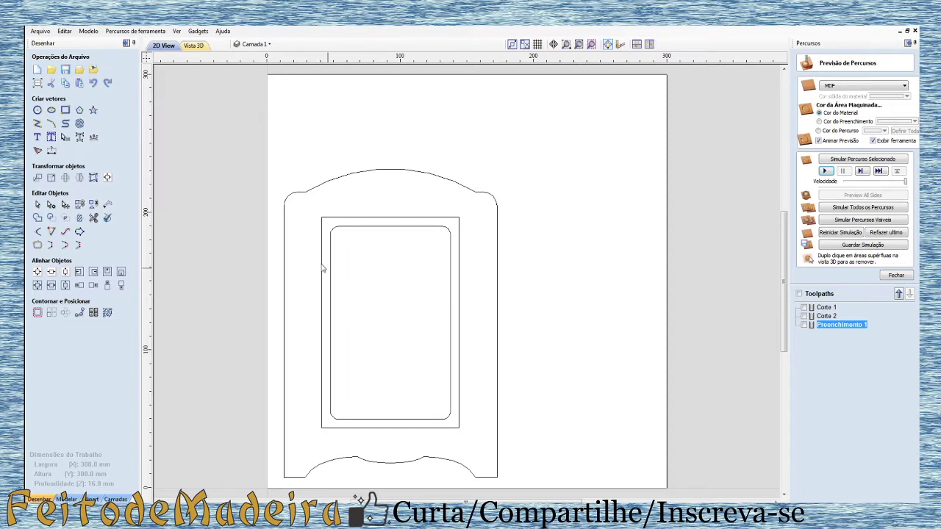
# Step: Switch back to the CNC design program and draw a straight-cornered rectangle 100 mm wide and 150 mm high beside the frame
pyautogui.click(378, 218)
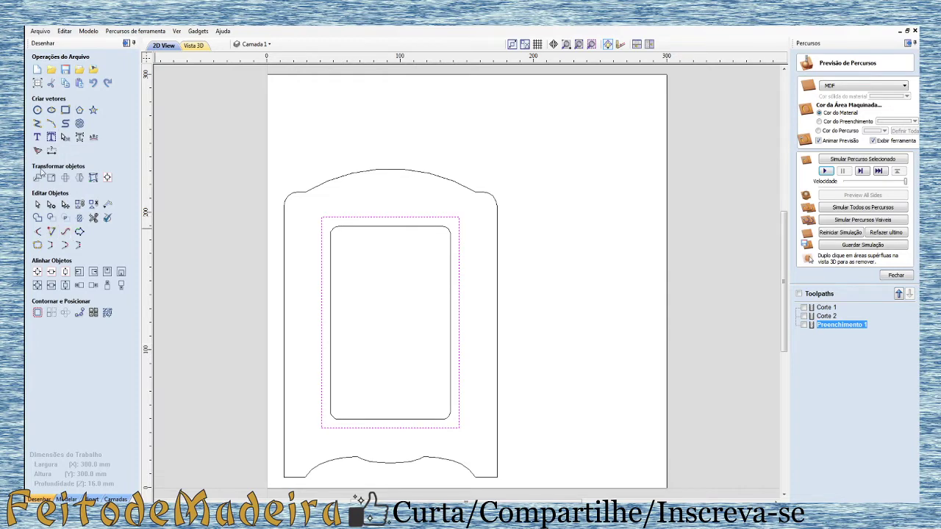
pyautogui.click(65, 109)
pyautogui.moveTo(554, 153); pyautogui.dragTo(700, 344)
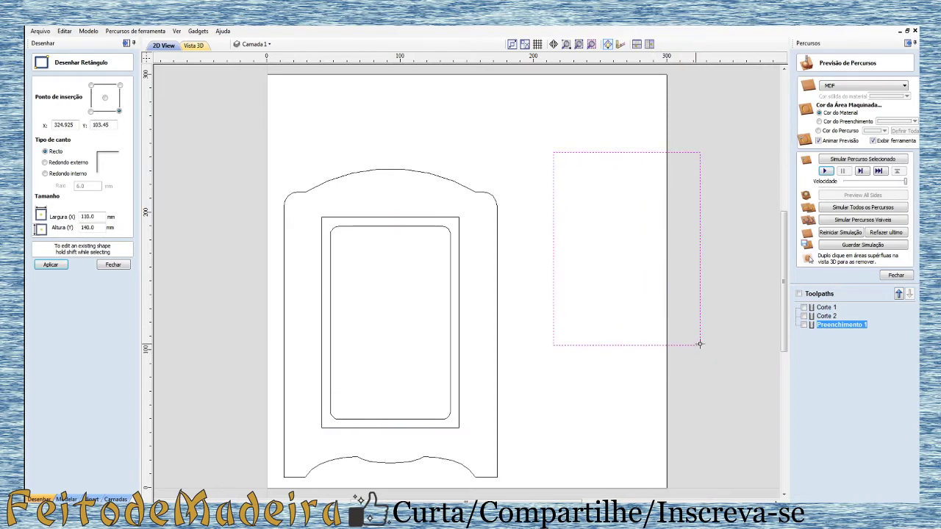
pyautogui.doubleClick(97, 217)
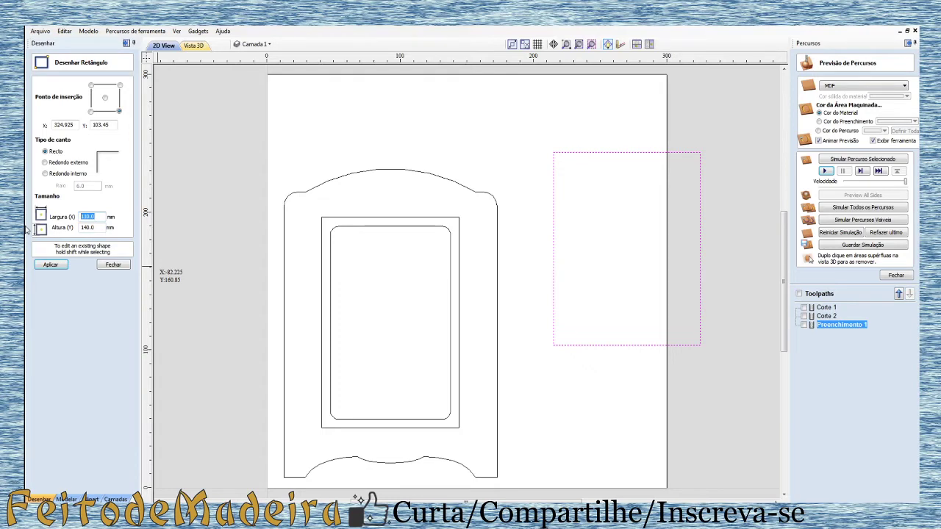
pyautogui.write('1')
pyautogui.press('Tab')
pyautogui.write('150')
pyautogui.press('Return')
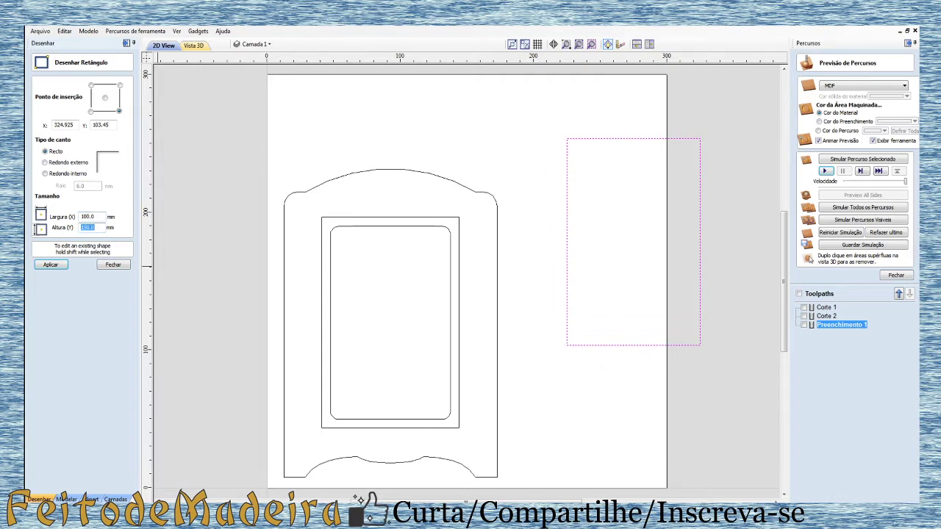
pyautogui.press('Escape')
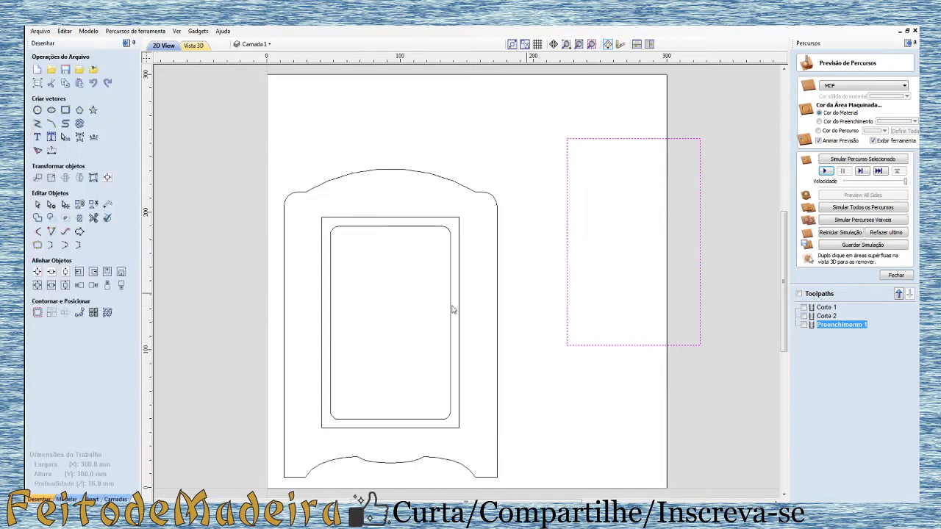
# Step: Move the 100 × 150 mm rectangle onto the frame, centred inside the rebate rectangle
pyautogui.click(559, 275)
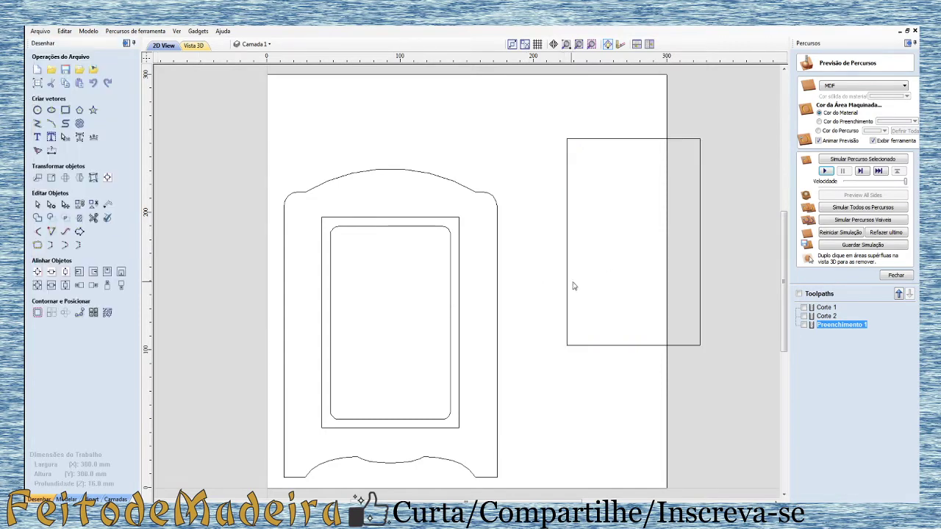
pyautogui.click(567, 289)
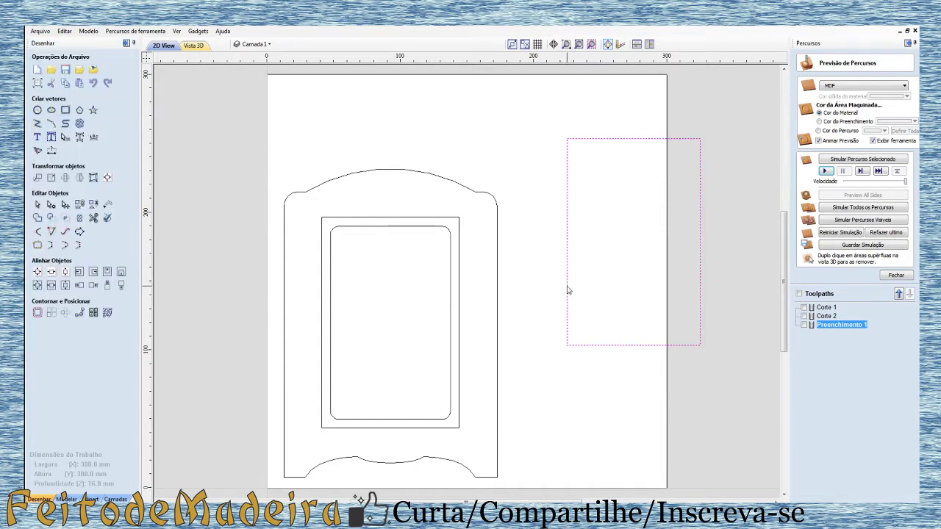
pyautogui.click(566, 289)
pyautogui.moveTo(628, 244); pyautogui.dragTo(391, 321)
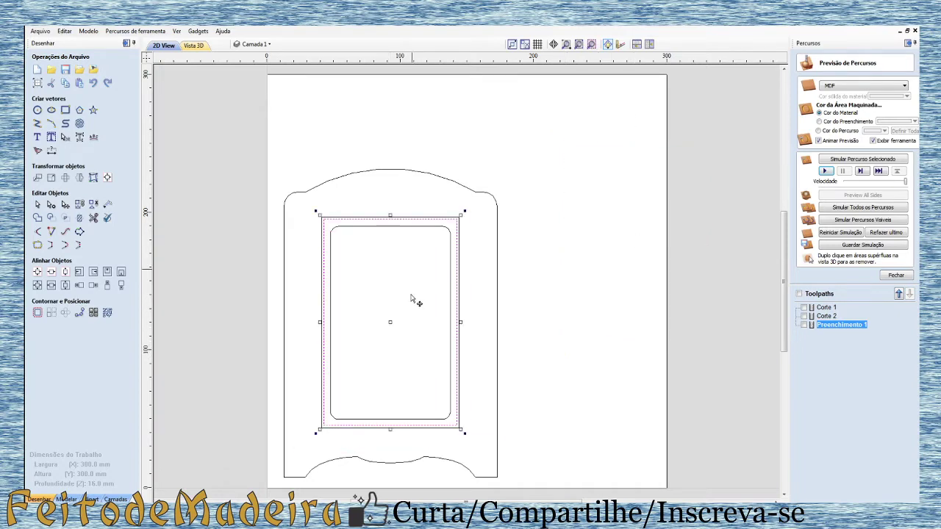
pyautogui.scroll(4, 361, 231)
pyautogui.scroll(-2, 428, 206)
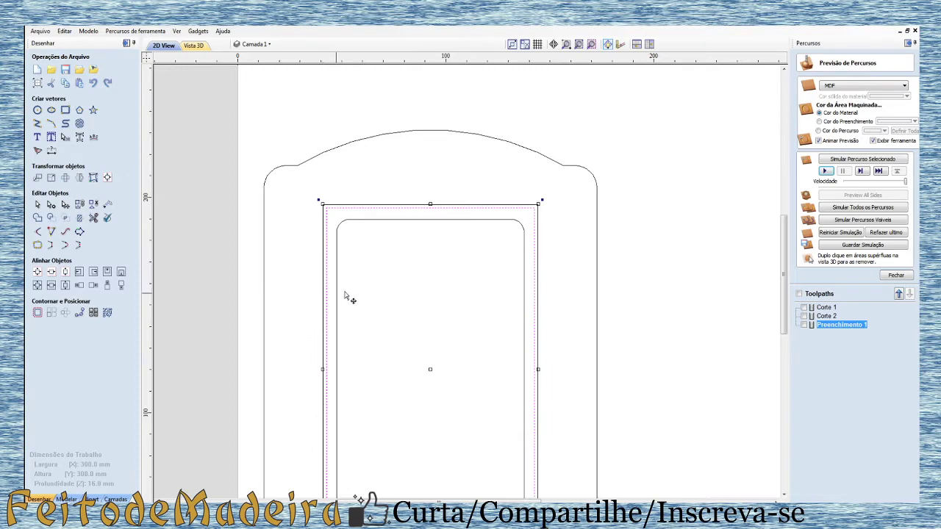
# Step: Delete the rounded inner opening and offset the 100 × 150 mm rectangle 5 mm inward with sharp corners
pyautogui.click(477, 220)
pyautogui.press('Delete')
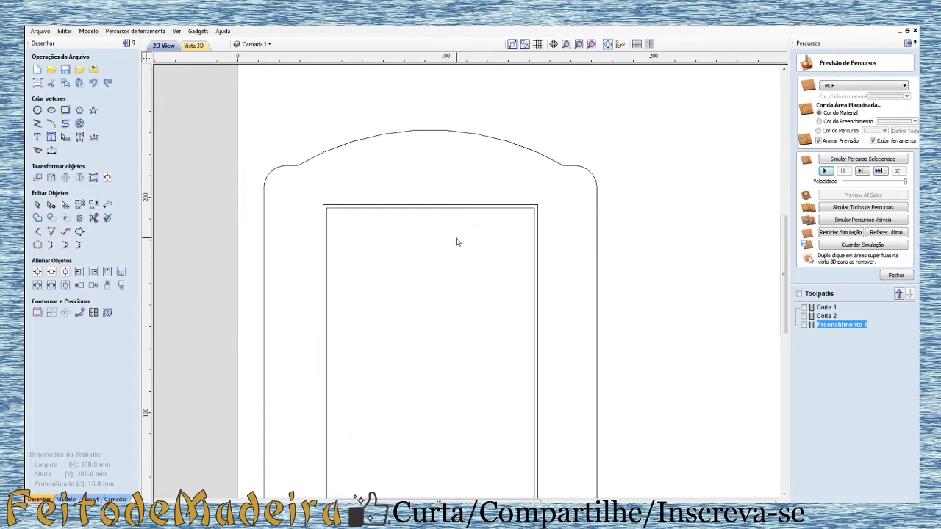
pyautogui.click(432, 211)
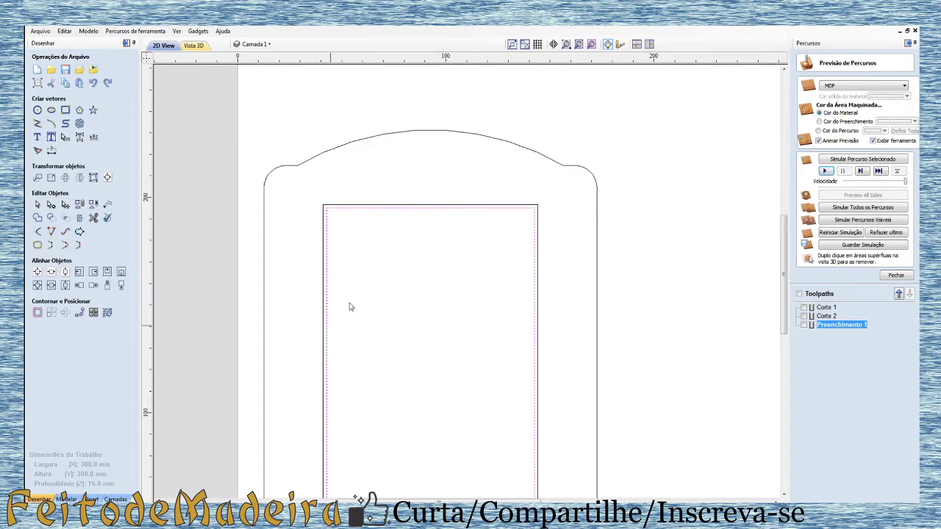
pyautogui.click(37, 314)
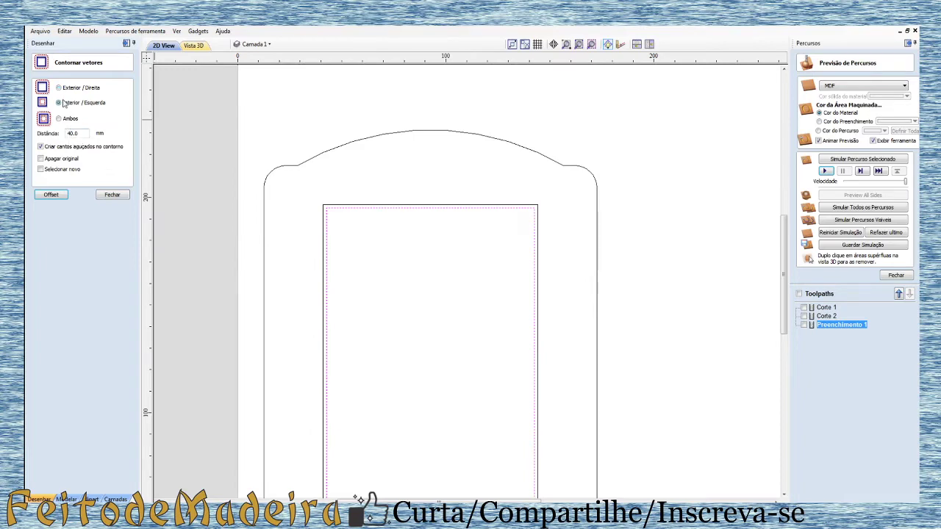
pyautogui.moveTo(88, 133); pyautogui.dragTo(34, 140)
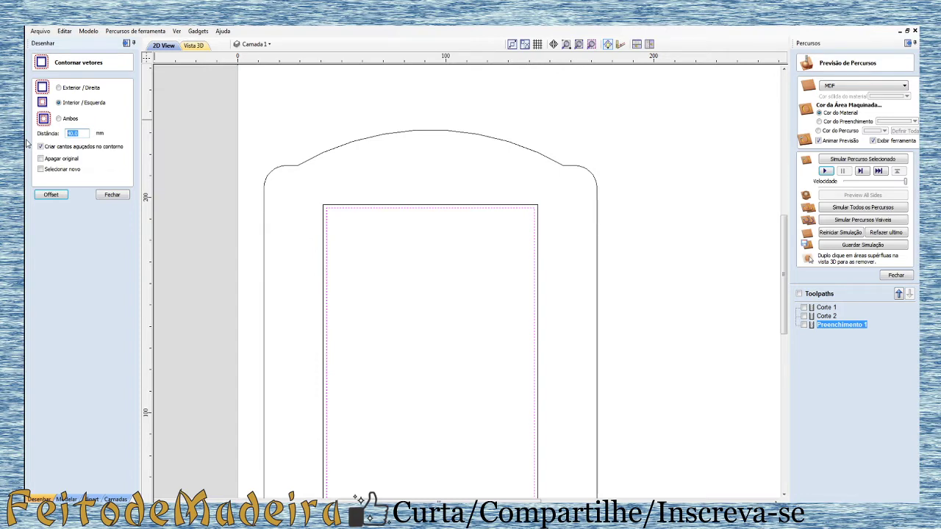
pyautogui.write('5')
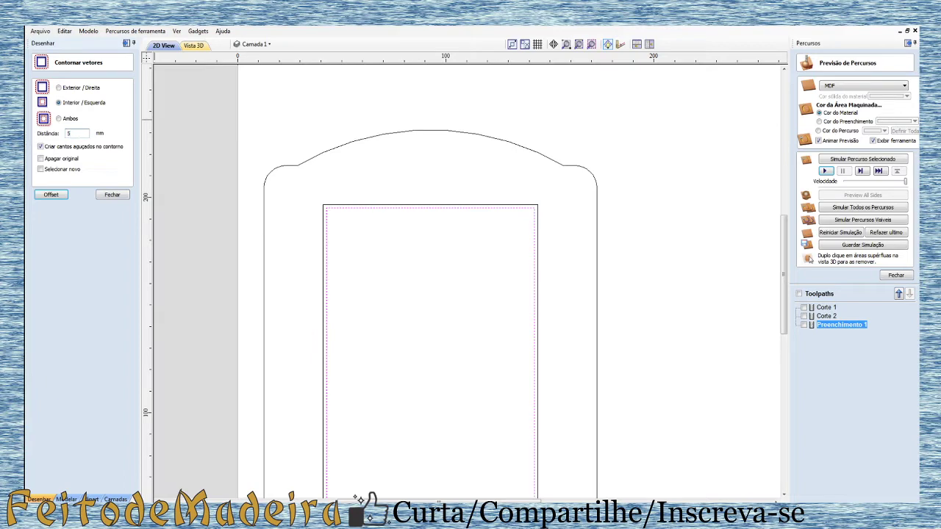
pyautogui.click(51, 195)
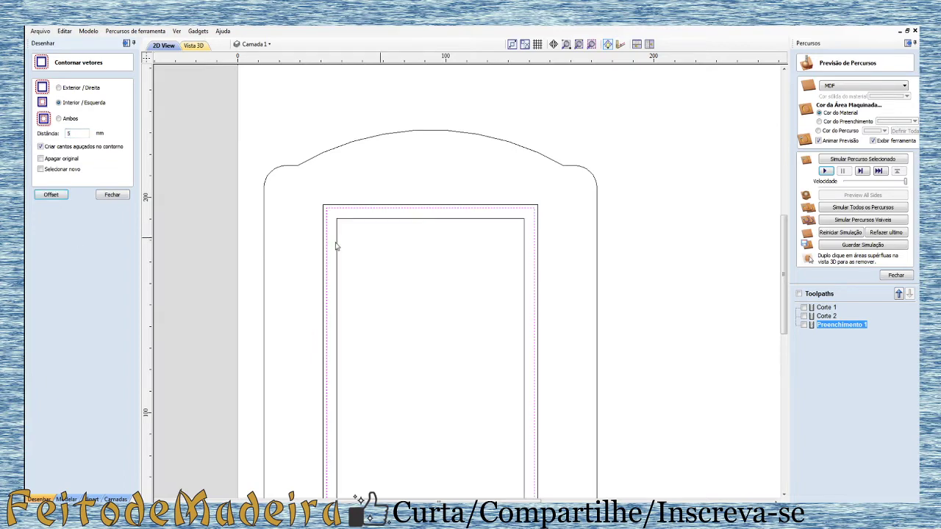
# Step: Compare the inner offset and the 100 × 150 mm rectangle with the rebate shown in the 3D preview
pyautogui.click(400, 223)
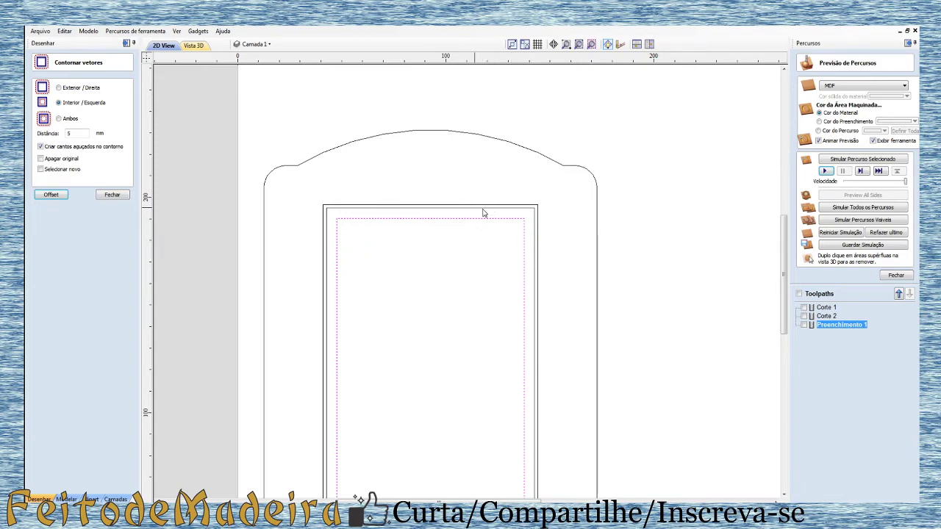
pyautogui.click(444, 210)
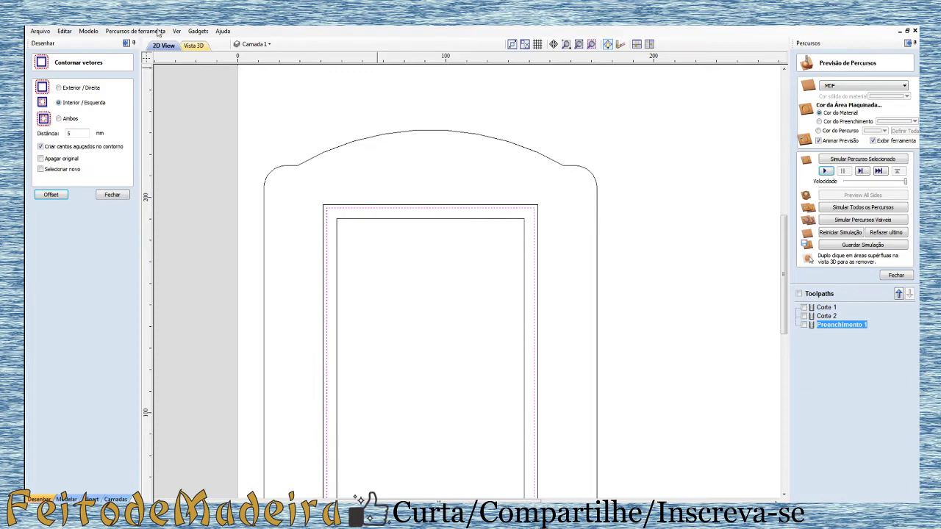
pyautogui.click(194, 46)
pyautogui.moveTo(391, 257); pyautogui.dragTo(463, 325)
pyautogui.scroll(3, 449, 332)
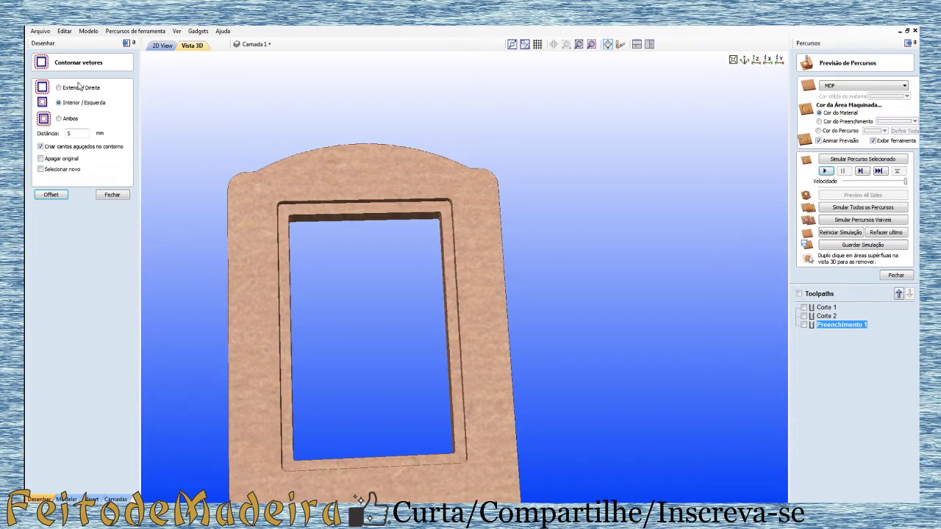
# Step: Delete the outermost rebate rectangle in the 2D view, keeping the 100 × 150 mm rectangle selected
pyautogui.click(157, 45)
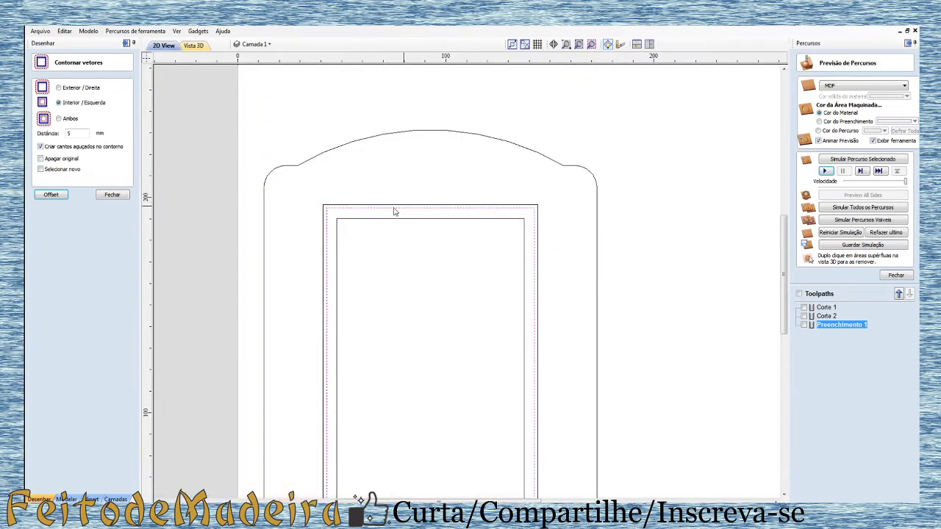
pyautogui.click(460, 212)
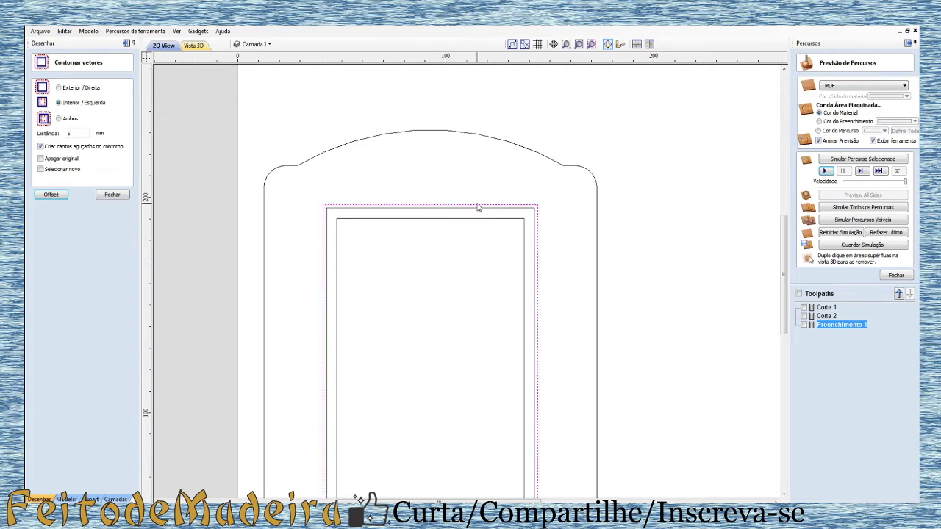
pyautogui.click(480, 207)
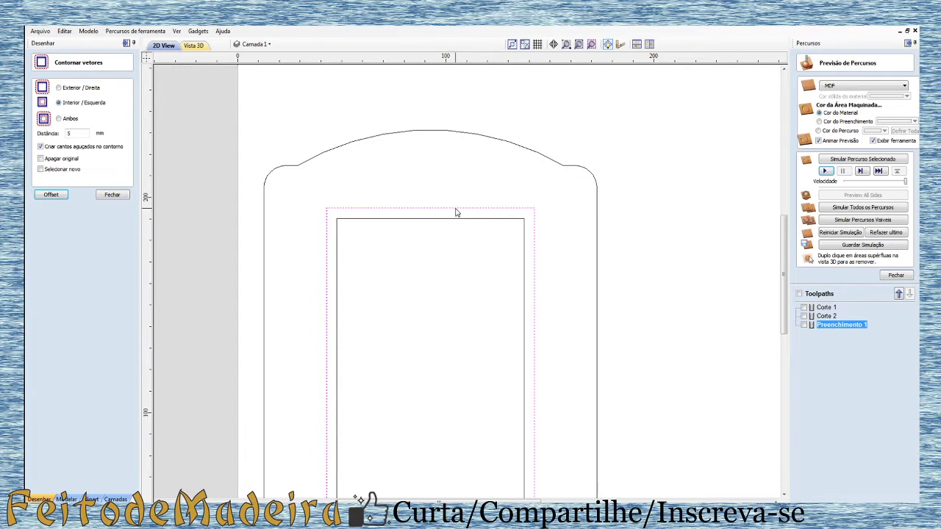
# Step: Offset the 100 × 150 mm rectangle 1 mm outward with sharp corners, keeping the original
pyautogui.click(58, 88)
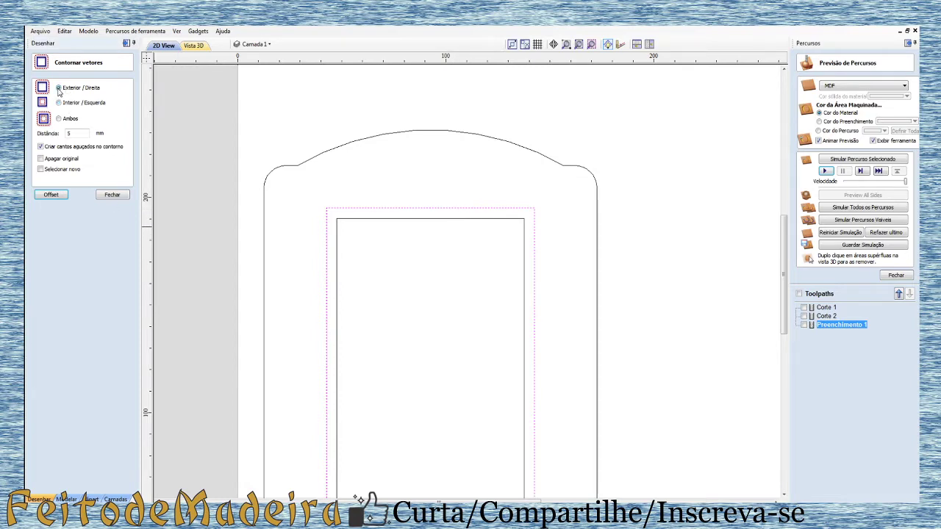
pyautogui.doubleClick(80, 135)
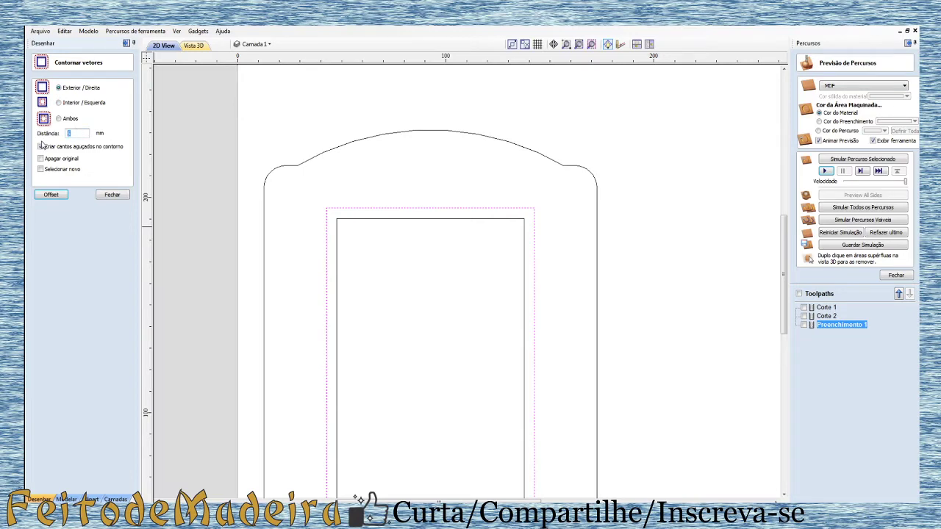
pyautogui.write('1')
pyautogui.click(41, 147)
pyautogui.click(52, 195)
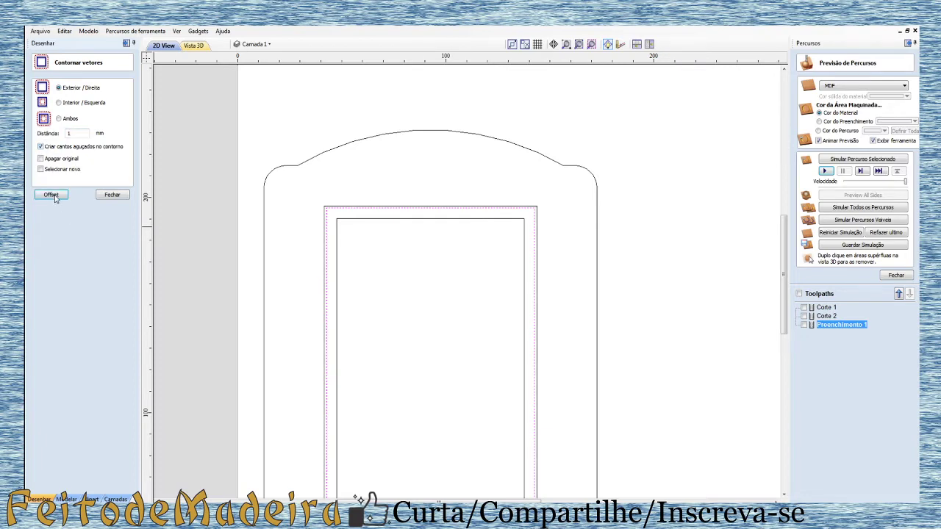
# Step: Delete the original 100 × 150 mm rectangle, leaving the 1 mm outward offset and the inner opening rectangle
pyautogui.click(324, 224)
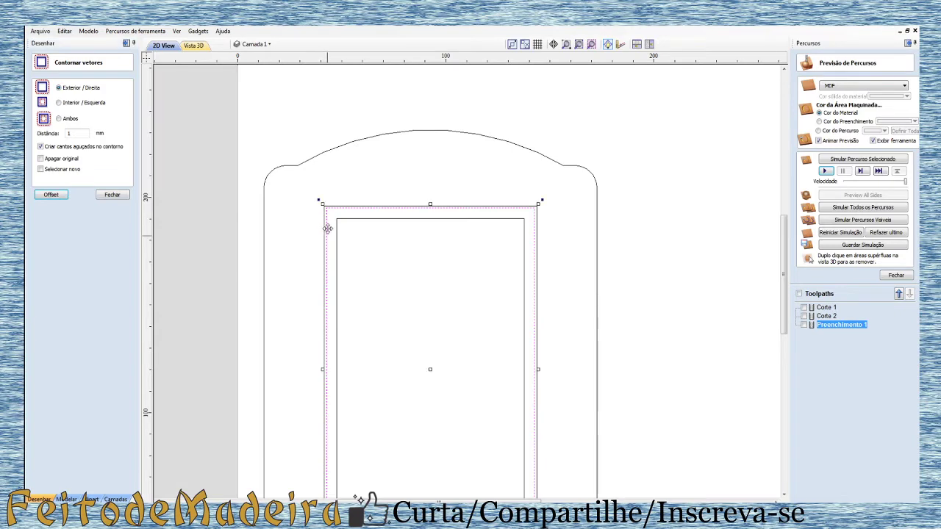
pyautogui.click(271, 263)
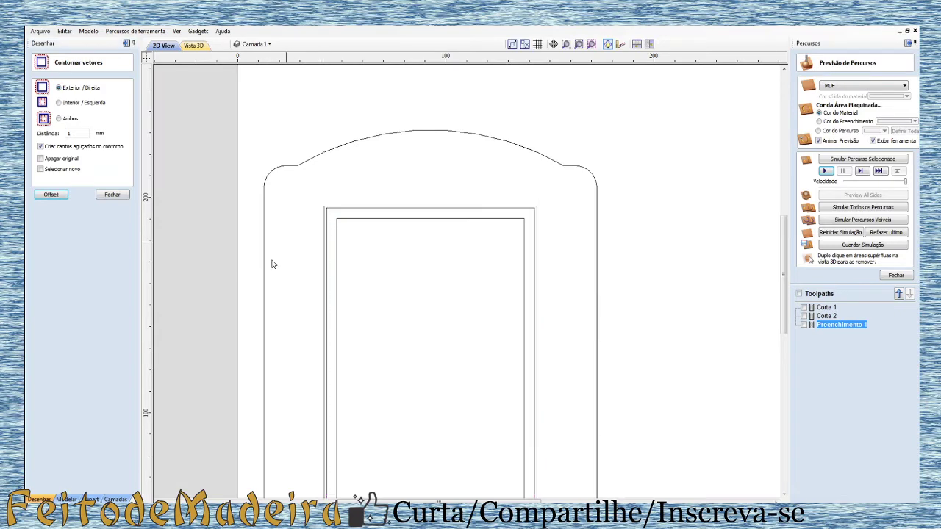
pyautogui.click(328, 221)
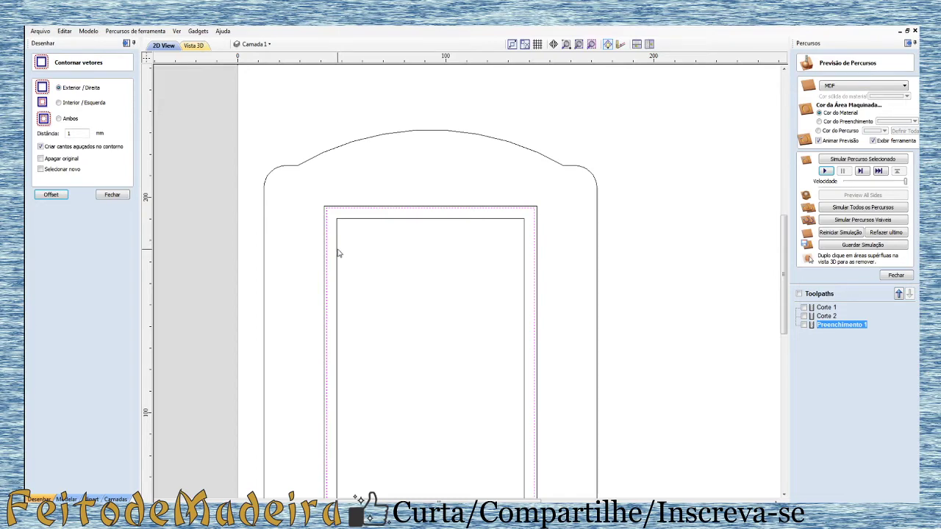
pyautogui.click(344, 260)
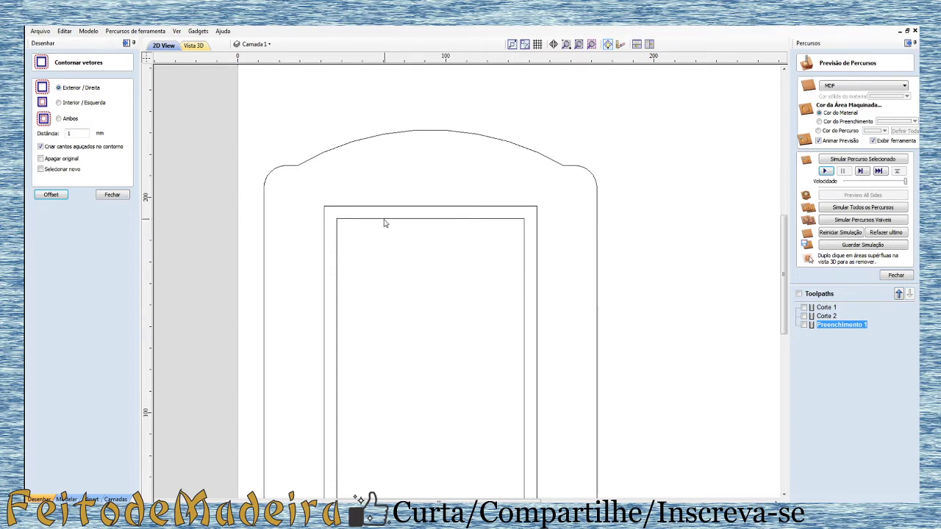
# Step: Compare the finished rebate and opening rectangles with the frame's 3D preview, including the full outline in the 2D view
pyautogui.scroll(-2, 465, 338)
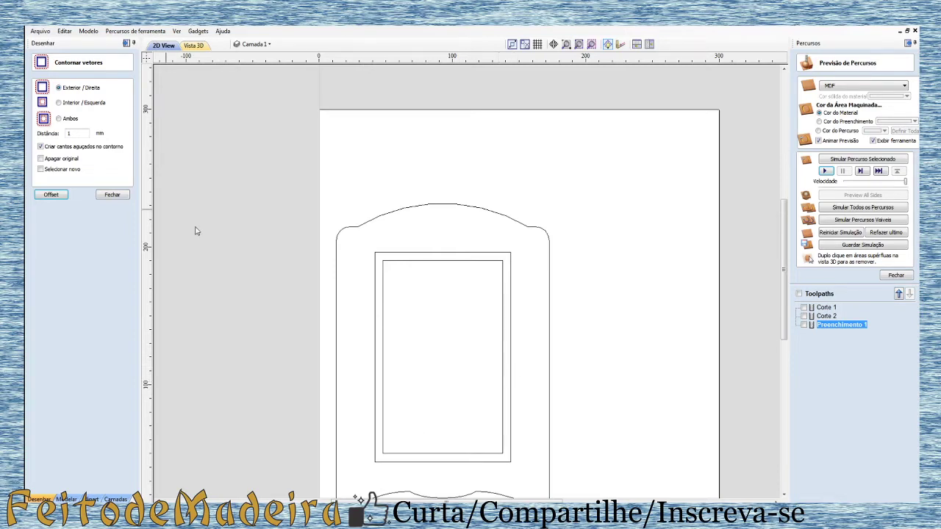
pyautogui.click(194, 45)
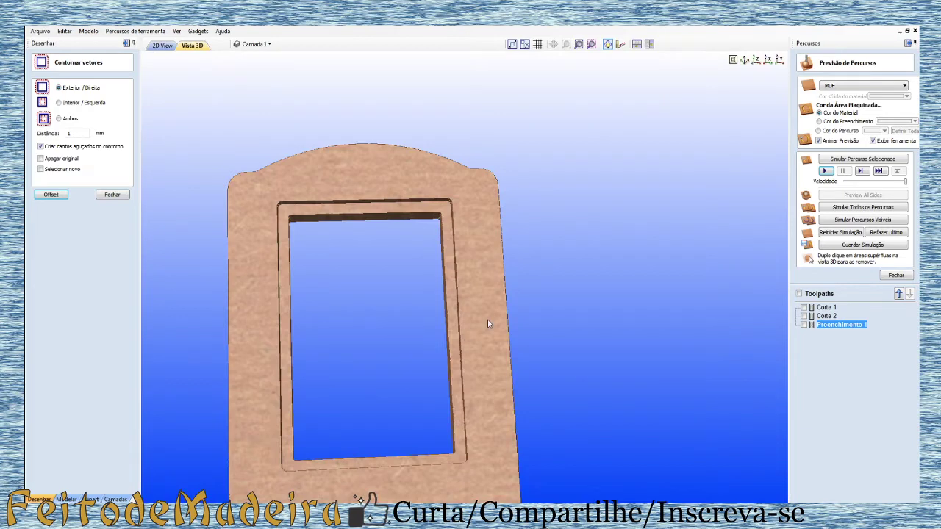
pyautogui.moveTo(489, 324); pyautogui.dragTo(436, 309)
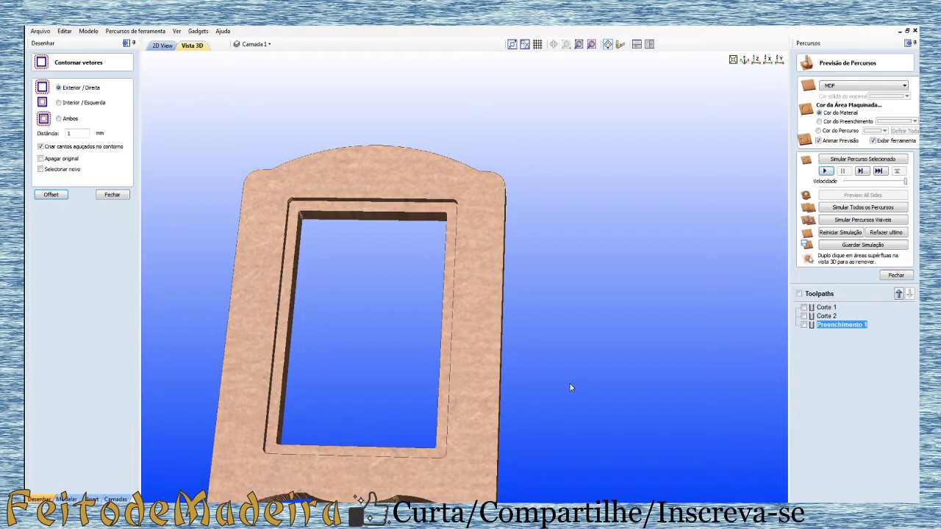
pyautogui.click(152, 46)
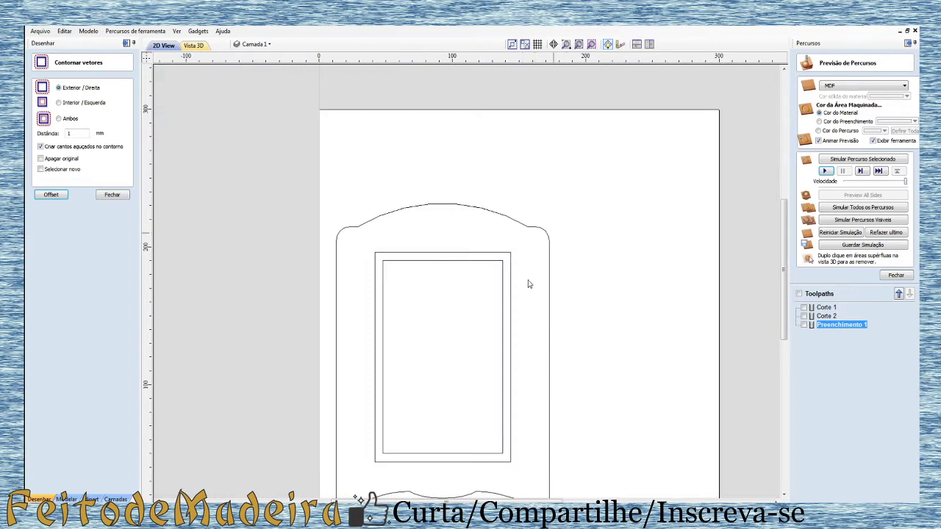
pyautogui.scroll(-1, 529, 283)
pyautogui.scroll(1, 439, 287)
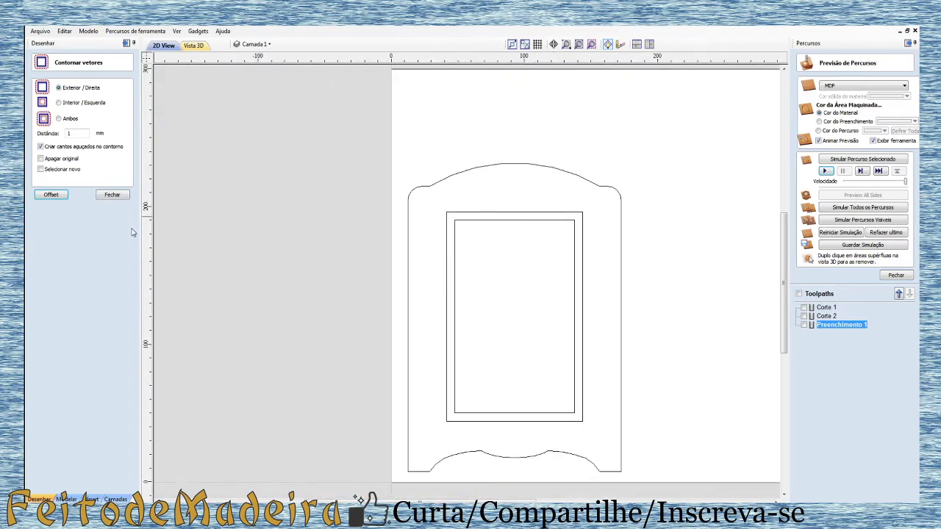
# Step: Draw a square-cornered rectangle 160 mm wide over the frame body and stretch it upward to about 204 mm high
pyautogui.click(114, 195)
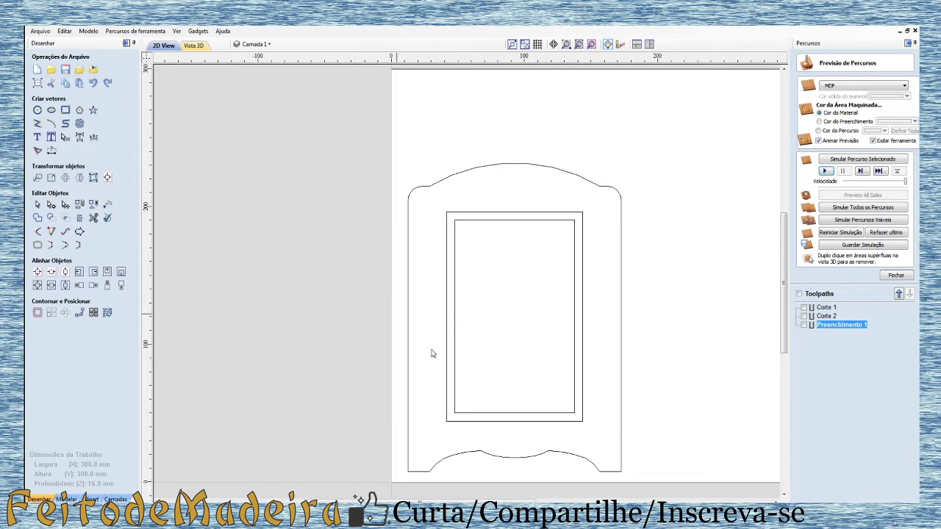
pyautogui.click(66, 109)
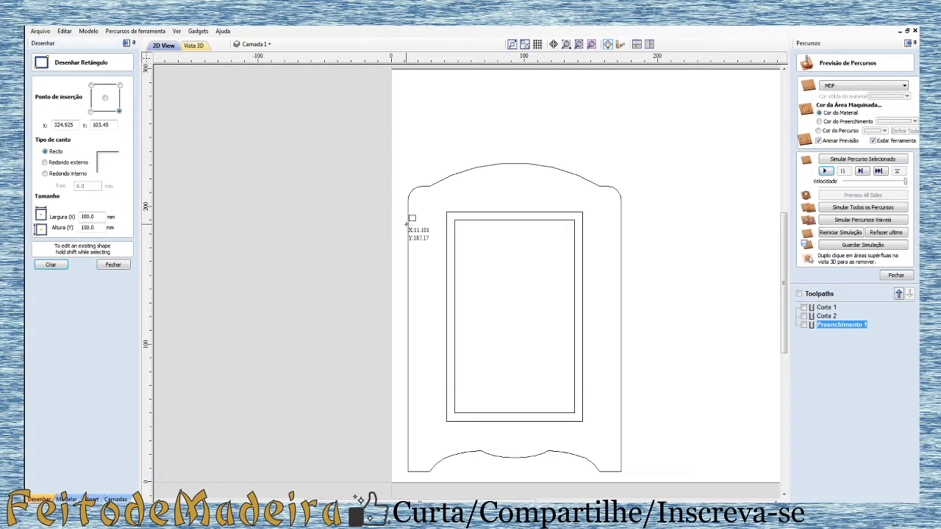
pyautogui.moveTo(409, 224); pyautogui.dragTo(621, 472)
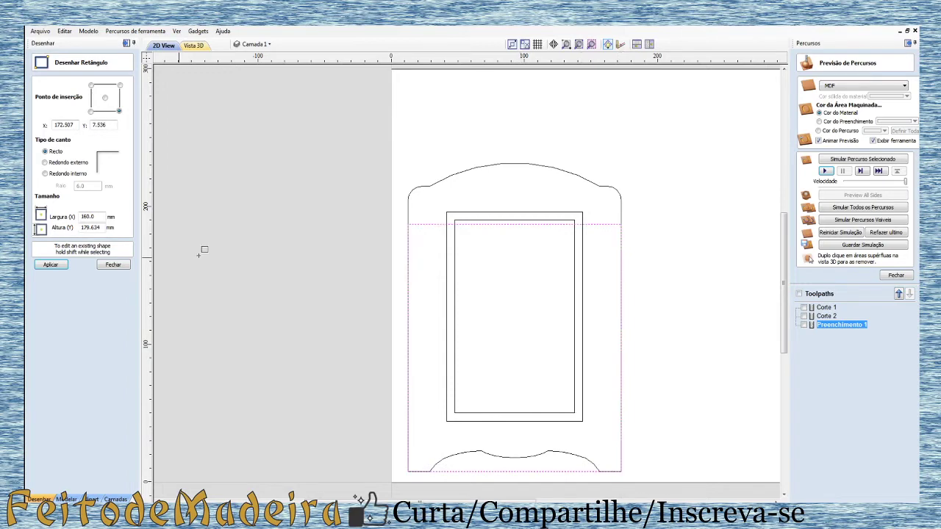
pyautogui.click(112, 265)
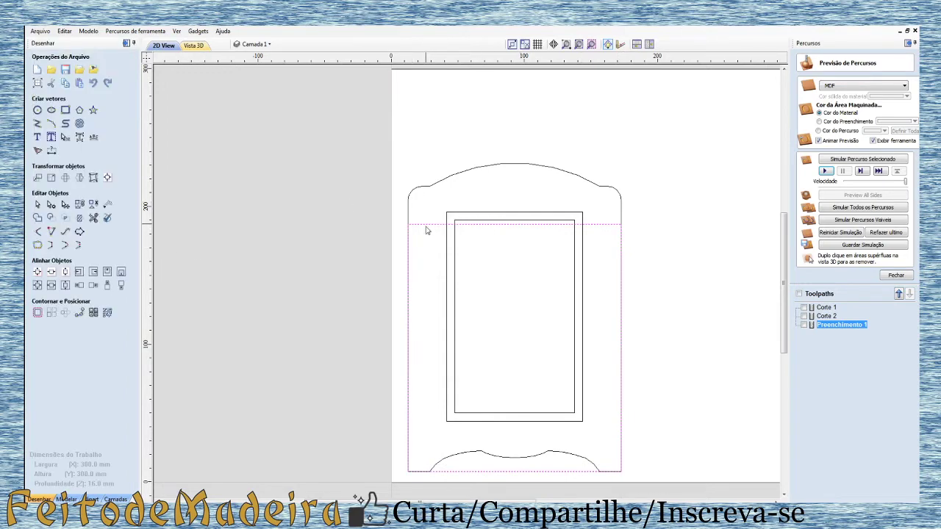
pyautogui.click(478, 223)
pyautogui.moveTo(514, 220); pyautogui.dragTo(513, 190)
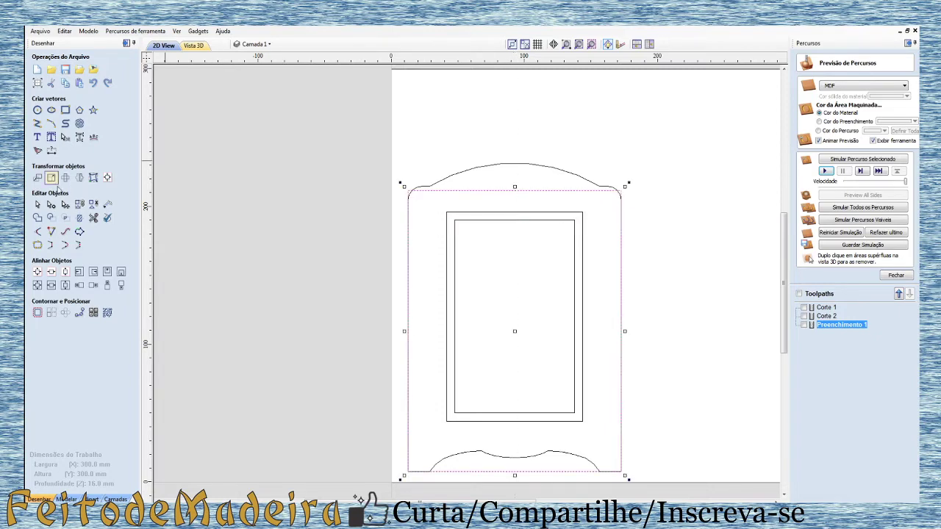
# Step: Resize the new rectangle to 160 mm wide and 200 mm high with the XY proportions unlinked
pyautogui.click(50, 177)
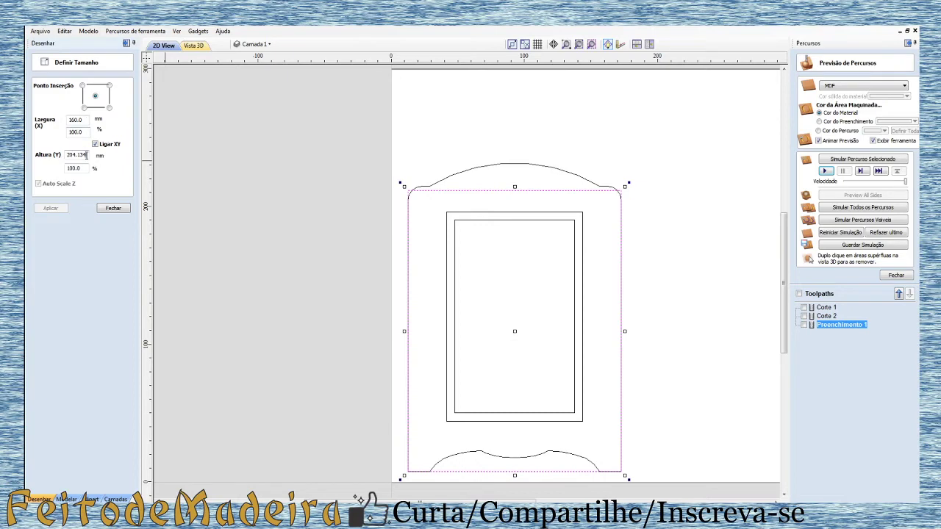
pyautogui.doubleClick(86, 155)
pyautogui.write('50')
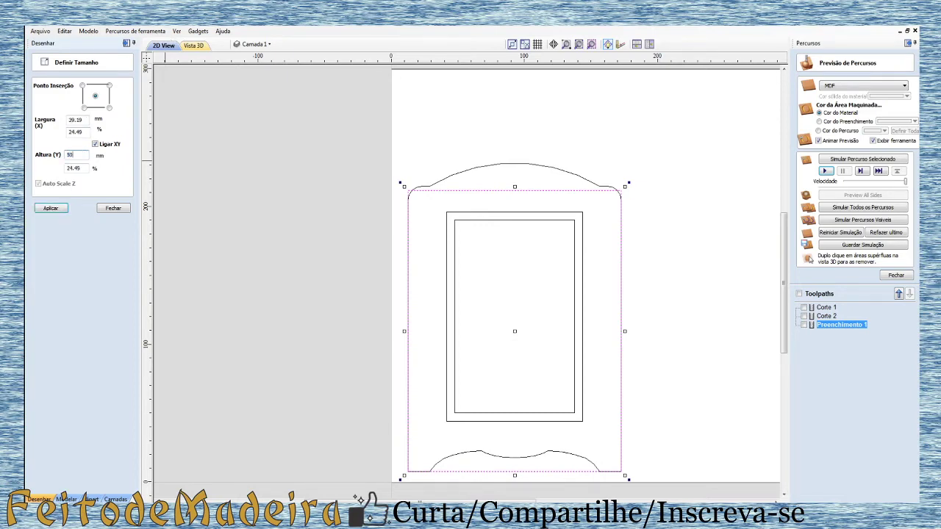
pyautogui.press('BackSpace')
pyautogui.press('BackSpace')
pyautogui.write('200')
pyautogui.moveTo(71, 119); pyautogui.dragTo(88, 120)
pyautogui.write('5')
pyautogui.press('BackSpace')
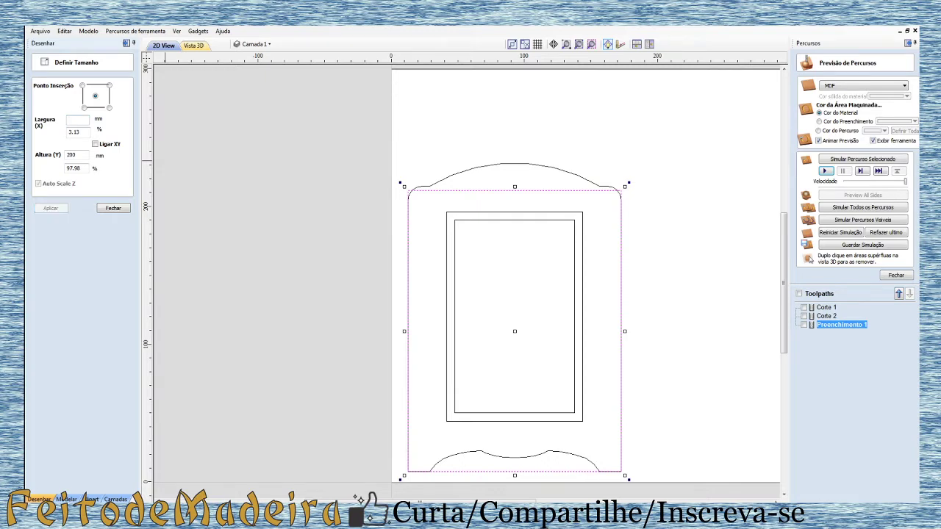
pyautogui.write('160')
pyautogui.press('Return')
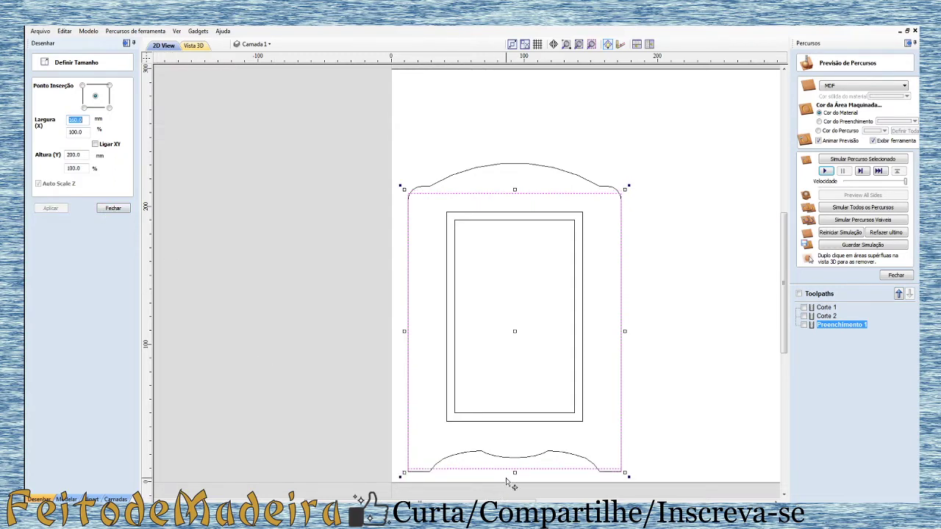
# Step: Move the 160 × 200 mm rectangle so its lower-left corner snaps to the frame's lower-left corner
pyautogui.click(408, 470)
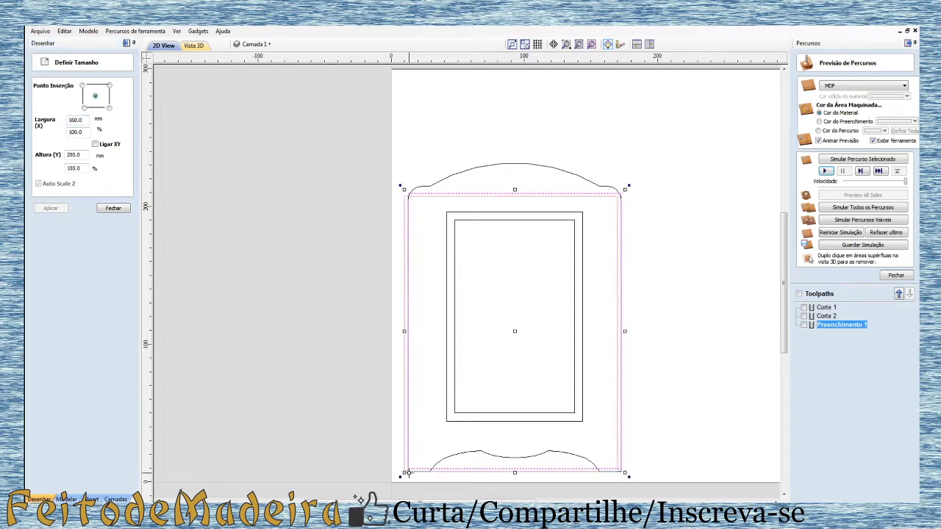
pyautogui.click(408, 472)
pyautogui.moveTo(412, 468)
pyautogui.mouseDown()
pyautogui.moveTo(418, 459)
pyautogui.moveTo(409, 473)
pyautogui.mouseUp()
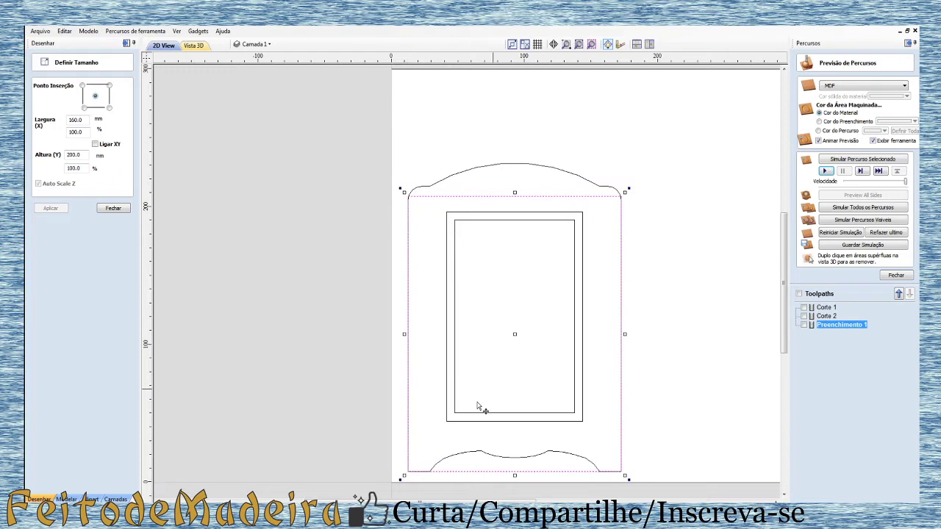
pyautogui.click(644, 288)
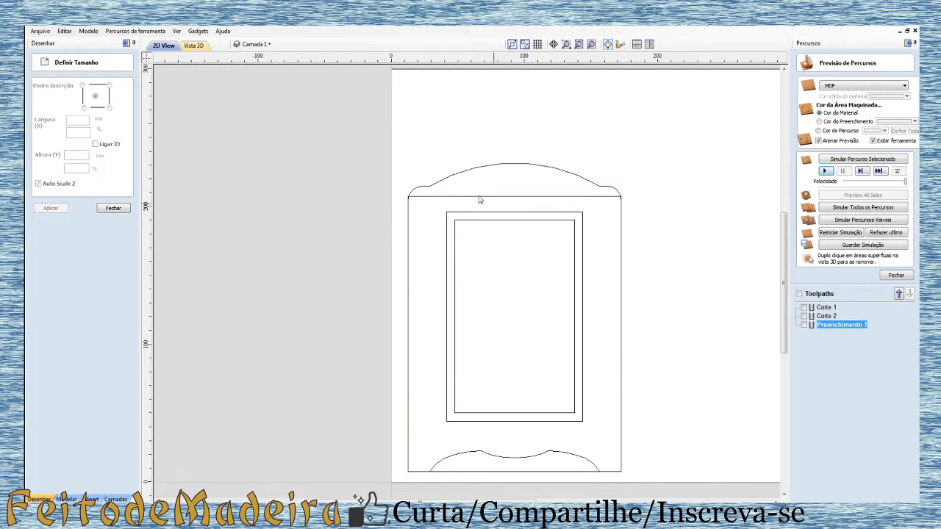
# Step: Draw a three-point arc about 16 mm high between the rectangle's upper corners and trim away the straight edge beneath it
pyautogui.scroll(2, 434, 204)
pyautogui.click(118, 211)
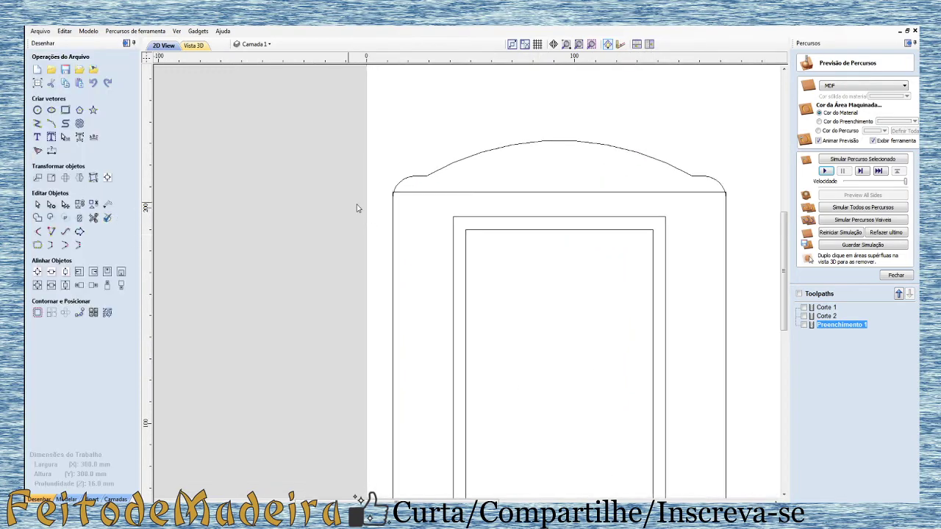
pyautogui.click(51, 124)
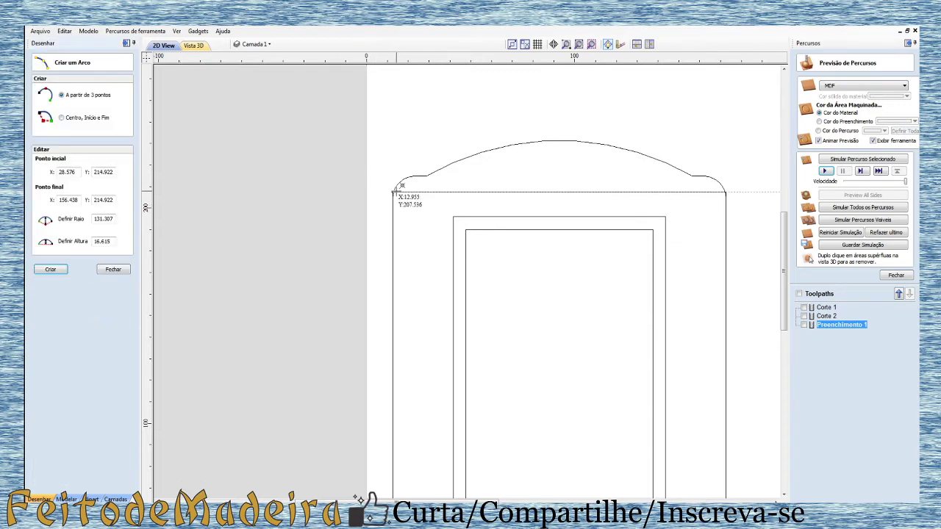
pyautogui.click(726, 192)
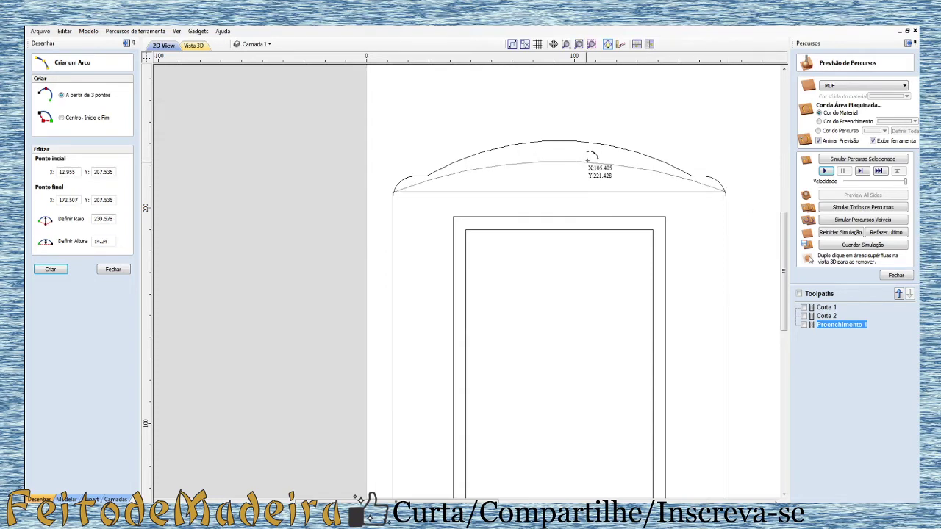
pyautogui.click(562, 156)
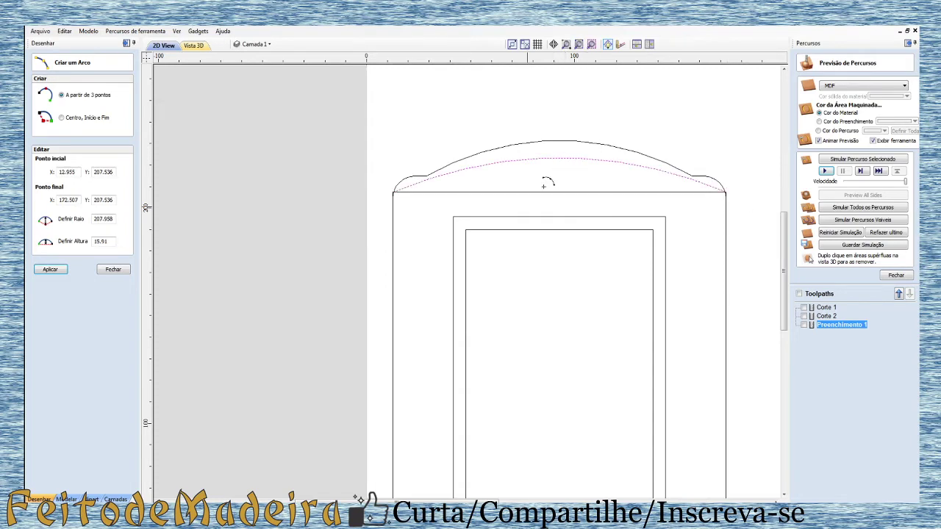
pyautogui.click(111, 271)
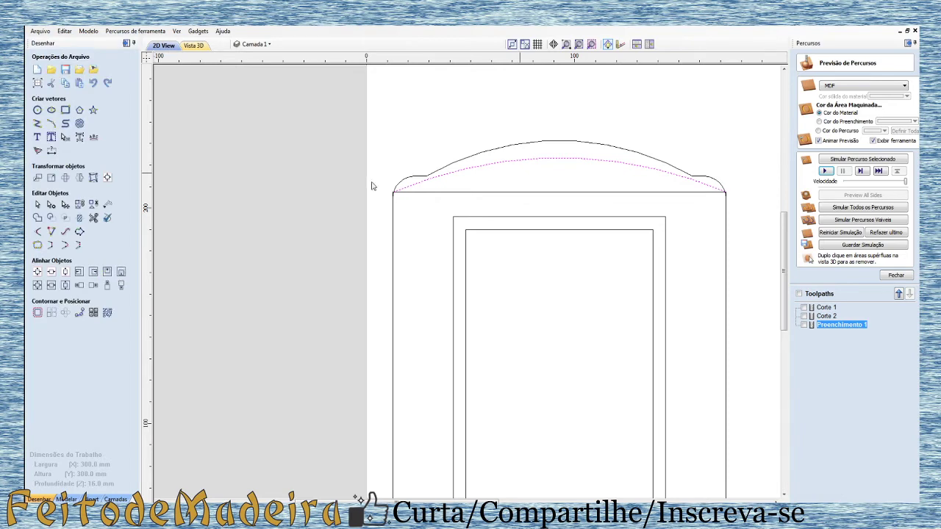
pyautogui.click(95, 218)
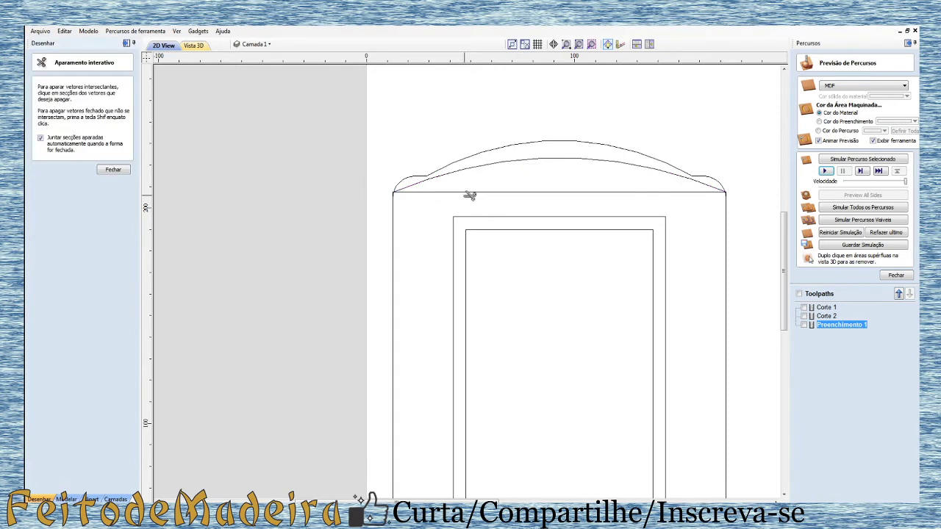
pyautogui.click(113, 174)
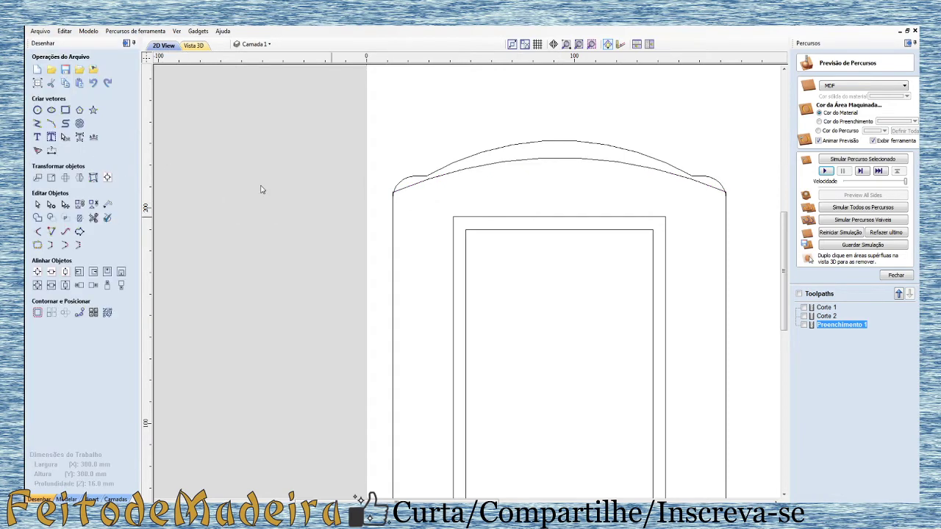
# Step: Move the arched outline off the frame to the empty area on the right, outside the material
pyautogui.click(395, 195)
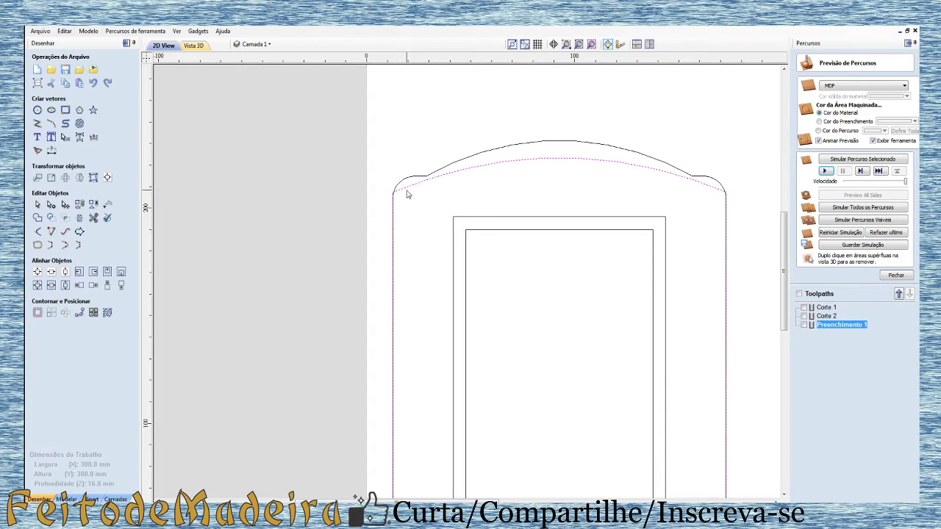
pyautogui.click(406, 190)
pyautogui.scroll(-5, 406, 190)
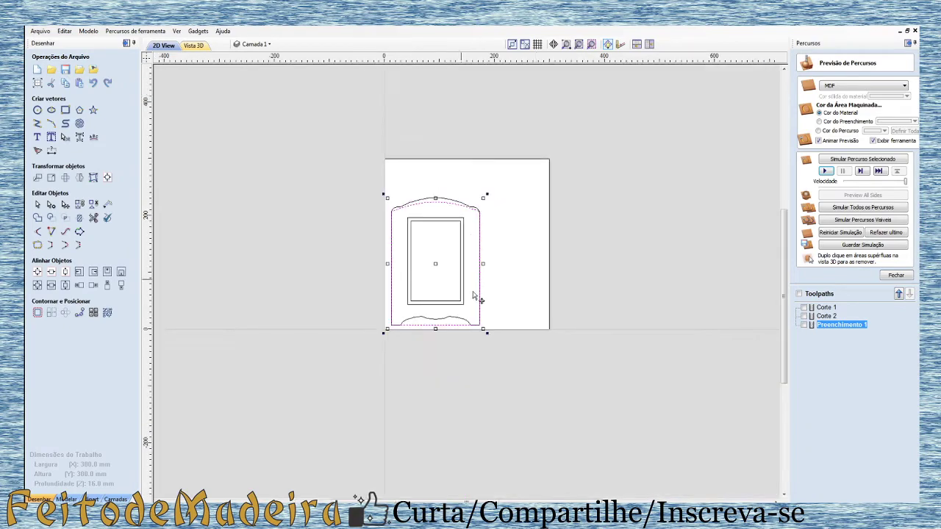
pyautogui.moveTo(435, 264); pyautogui.dragTo(613, 241)
pyautogui.scroll(2, 632, 261)
pyautogui.click(699, 268)
pyautogui.scroll(2, 727, 301)
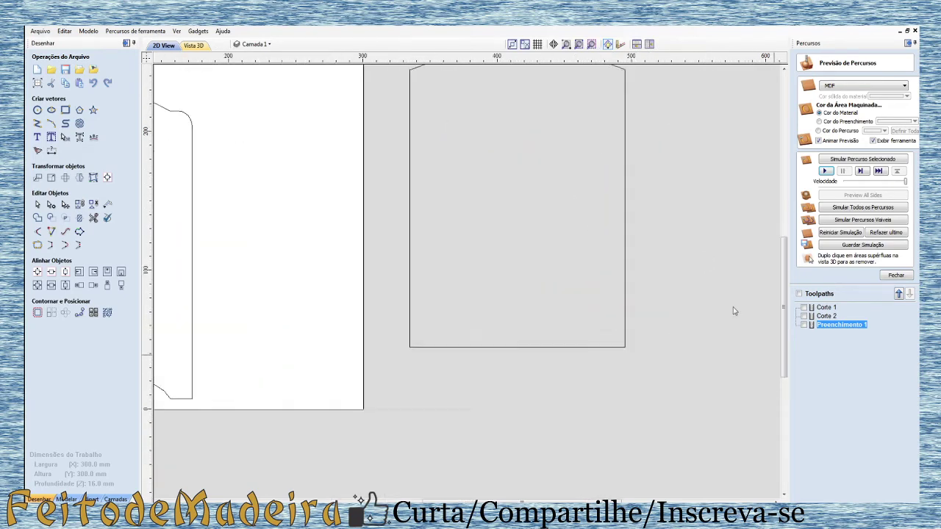
pyautogui.scroll(-2, 762, 321)
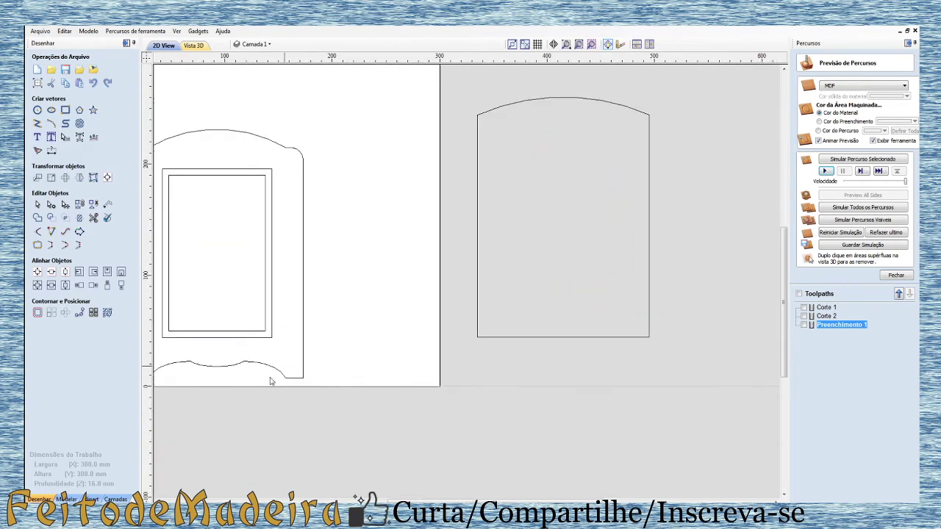
pyautogui.scroll(-1, 376, 320)
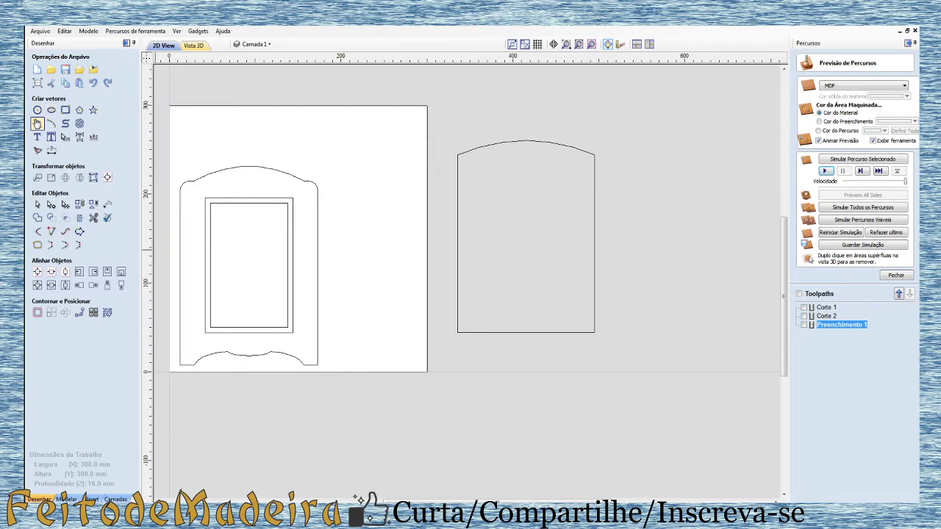
pyautogui.click(37, 110)
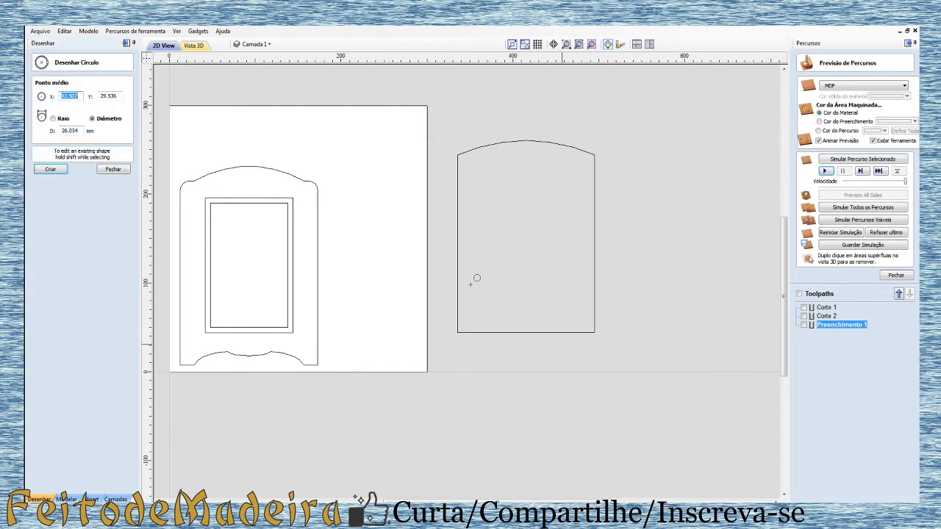
pyautogui.click(526, 332)
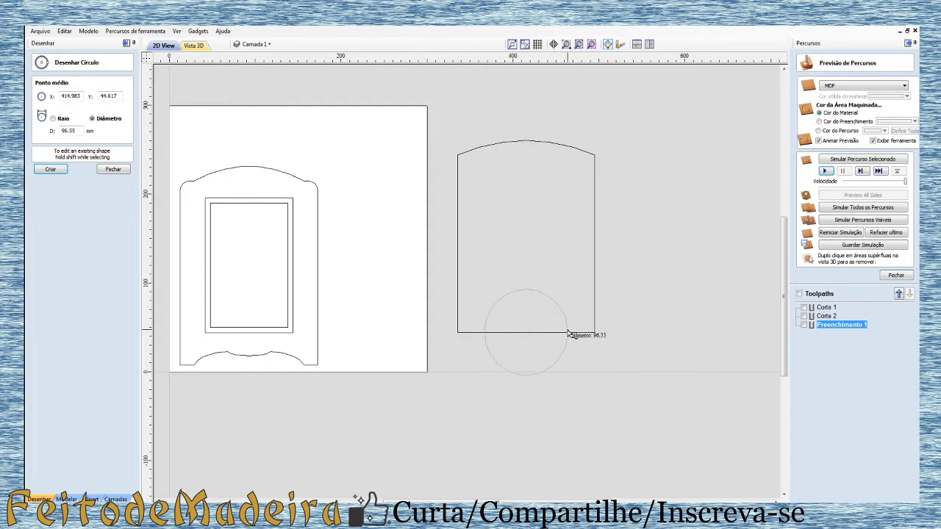
pyautogui.press('Escape')
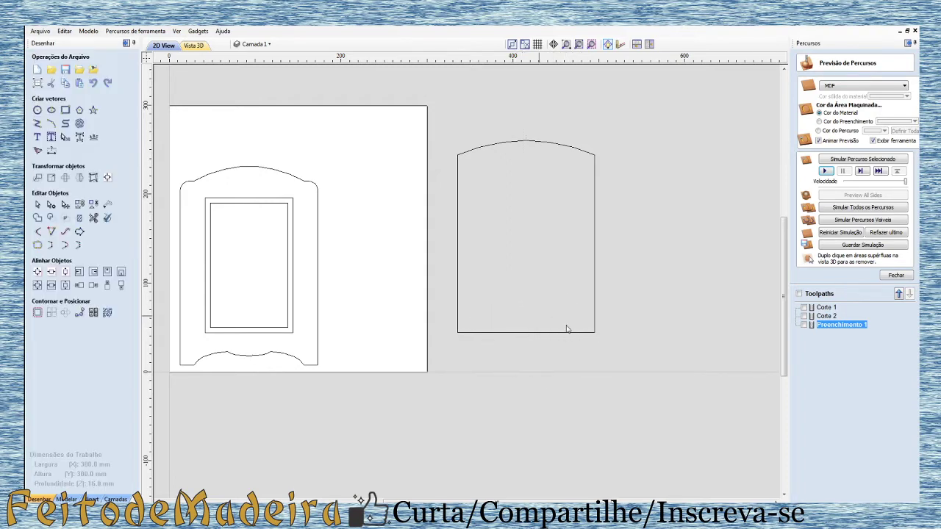
# Step: Draw a 110 × 30 mm ellipse centred on the arched outline's bottom edge and trim it into an arched foot cutout
pyautogui.click(50, 112)
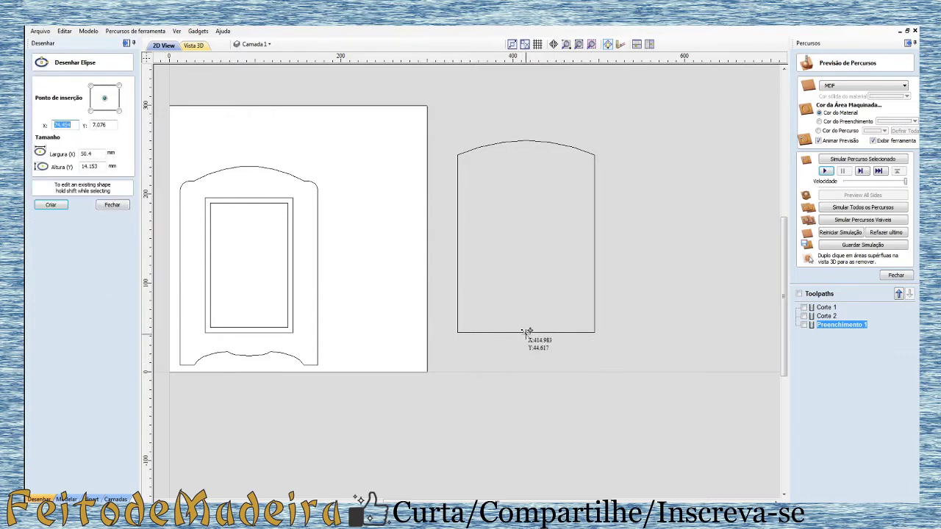
pyautogui.moveTo(525, 332); pyautogui.dragTo(571, 320)
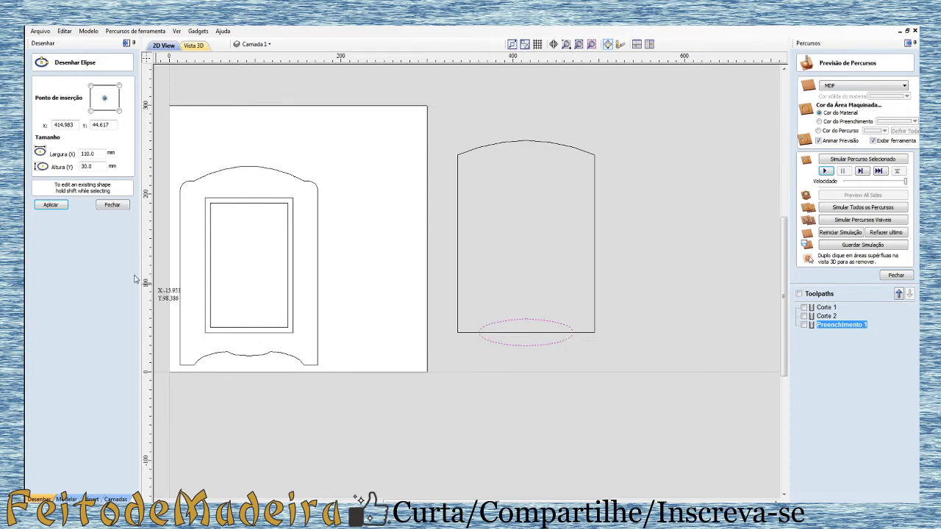
pyautogui.click(111, 204)
pyautogui.click(103, 217)
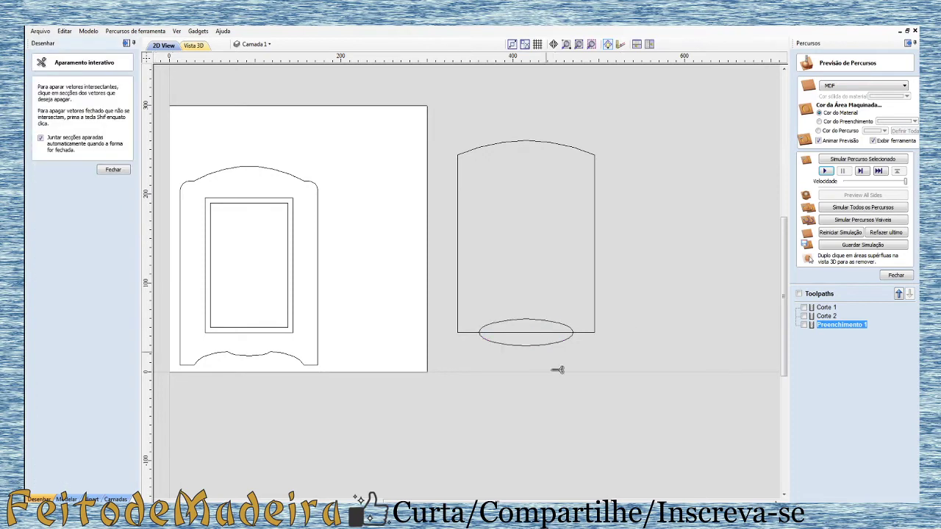
pyautogui.click(547, 345)
pyautogui.click(540, 332)
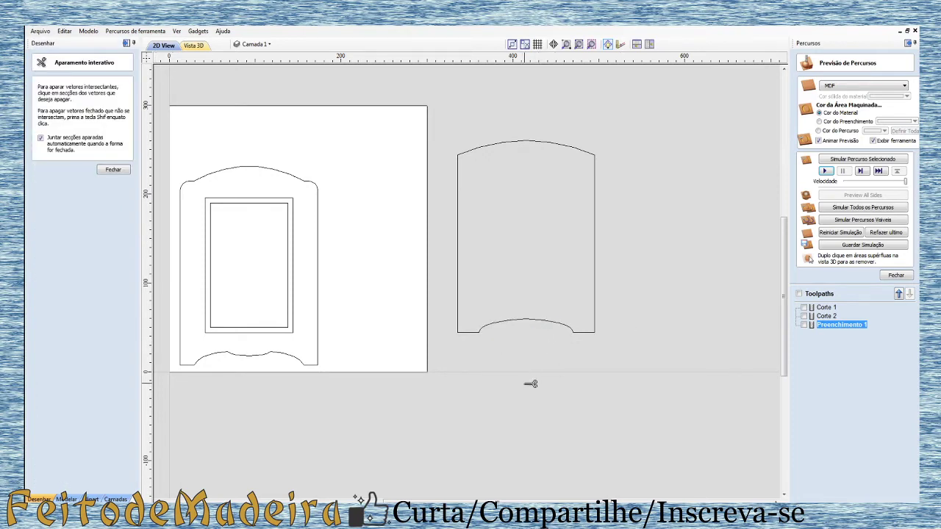
pyautogui.click(111, 169)
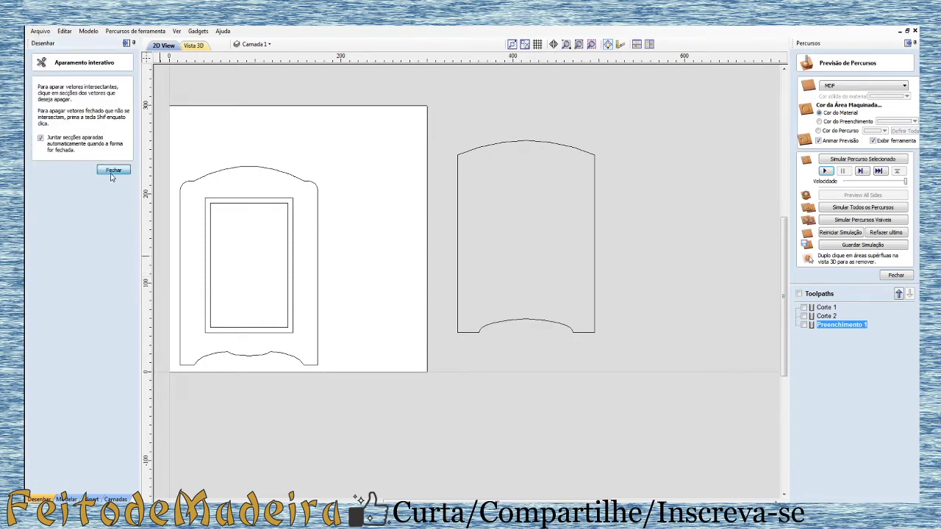
# Step: Duplicate the frame's rebate and opening rectangles and place the copies inside the new arched outline
pyautogui.moveTo(179, 197); pyautogui.dragTo(361, 343)
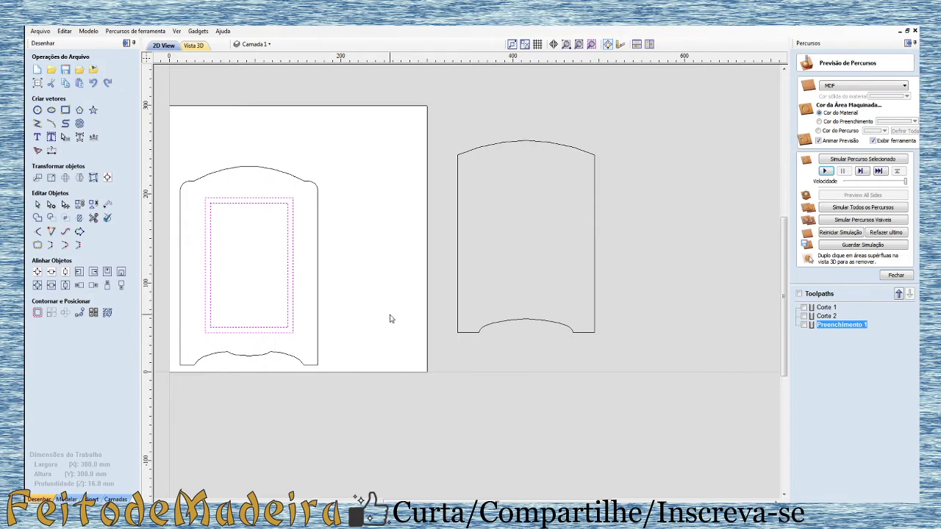
pyautogui.hotkey('ctrl', 'v')
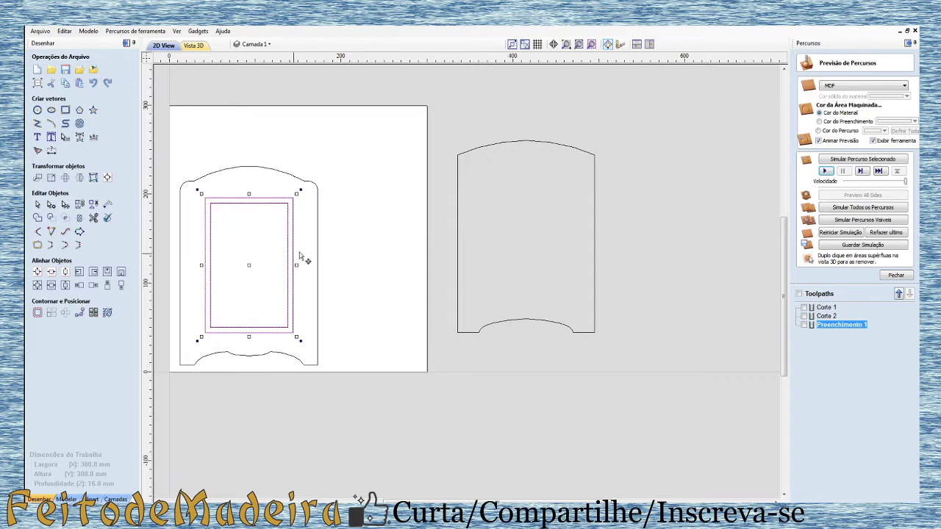
pyautogui.moveTo(249, 264); pyautogui.dragTo(527, 237)
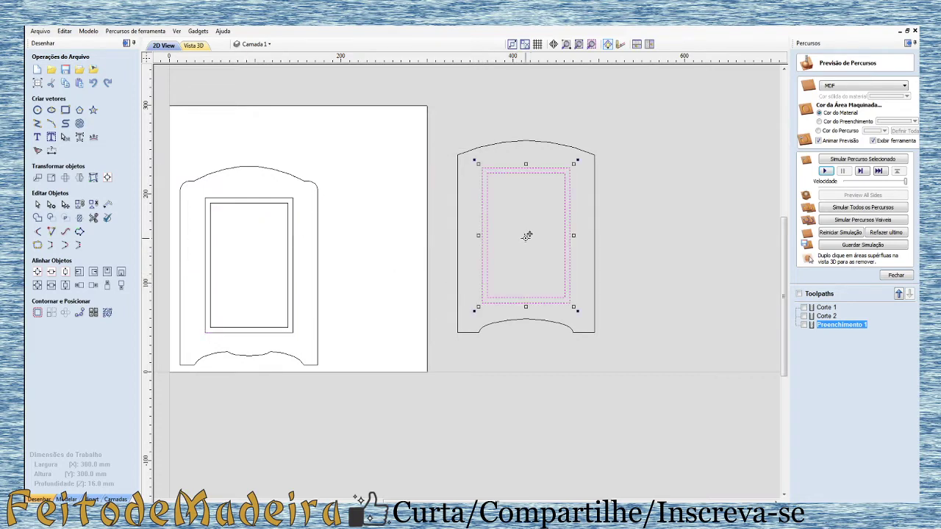
# Step: Delete the second frame design outside the material and the Corte 1, Corte 2 and Preenchimento 1 toolpaths
pyautogui.click(640, 256)
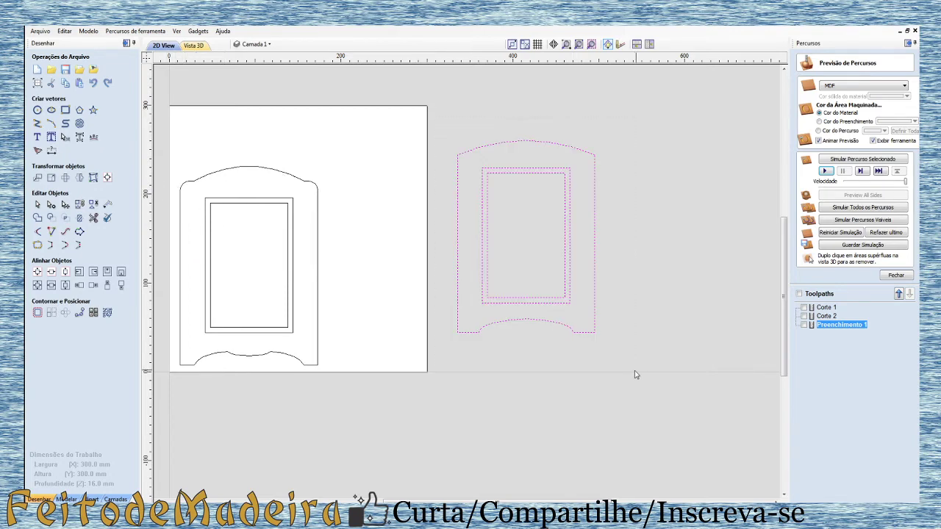
pyautogui.press('Delete')
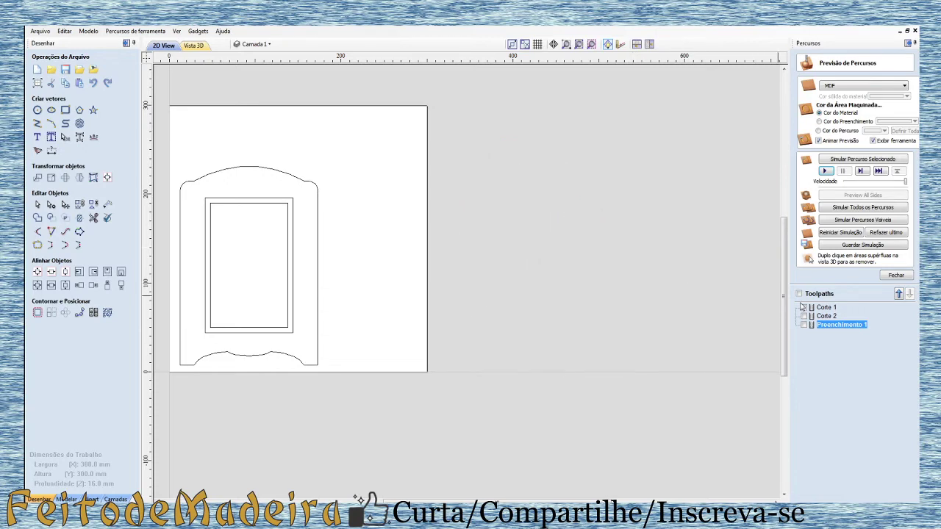
pyautogui.click(822, 308)
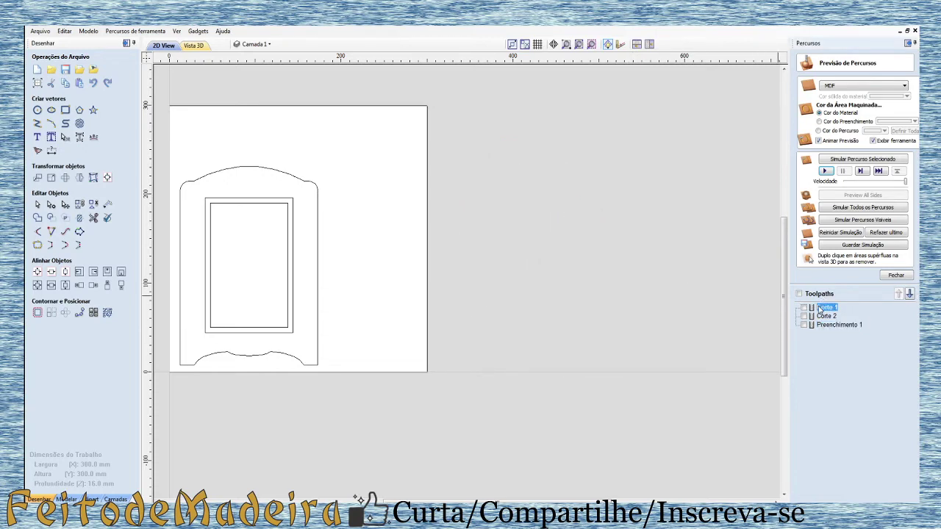
pyautogui.press('Delete')
pyautogui.press('Delete')
pyautogui.press('Delete')
# Step: Reset the machining simulation in the 3D view and return to the 2D view
pyautogui.click(193, 46)
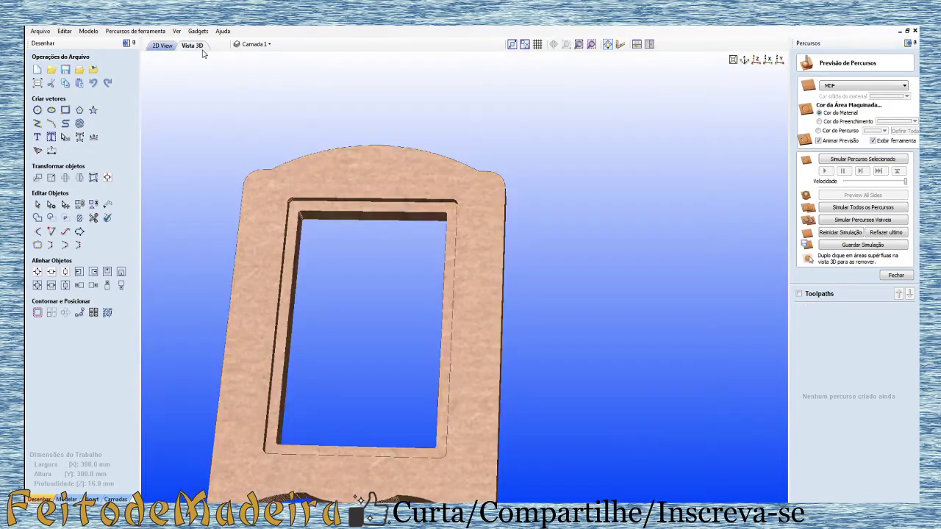
pyautogui.click(840, 232)
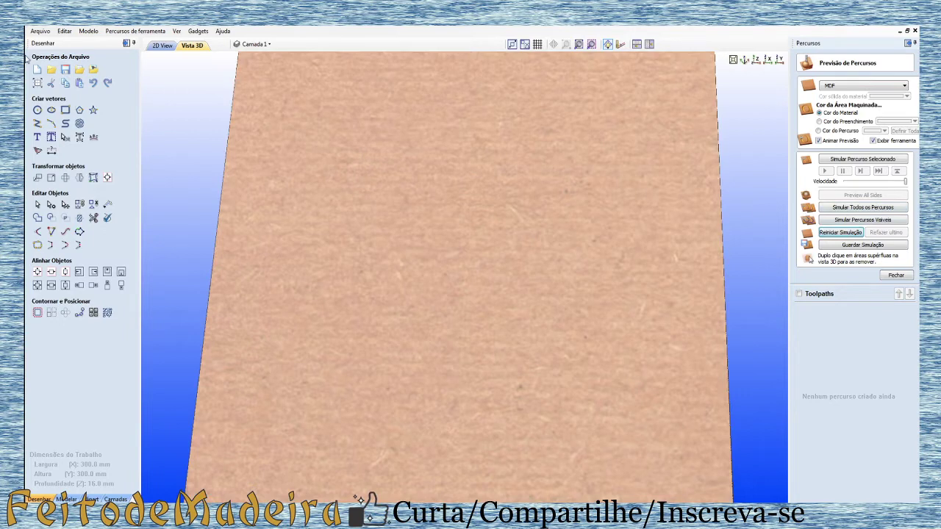
pyautogui.click(163, 46)
# Step: Examine the frame's inner opening, rebate rectangle and outer outline by selecting each vector
pyautogui.scroll(-4, 548, 231)
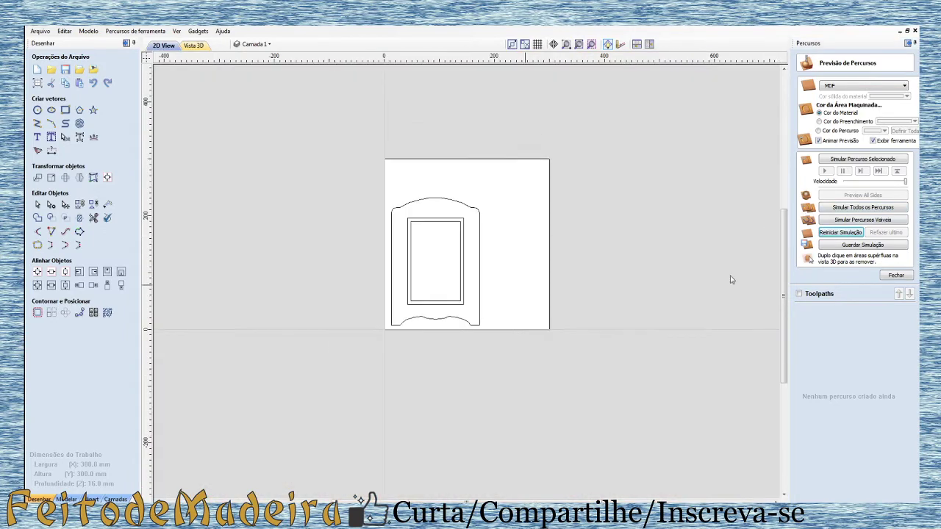
pyautogui.scroll(2, 355, 273)
pyautogui.scroll(2, 443, 187)
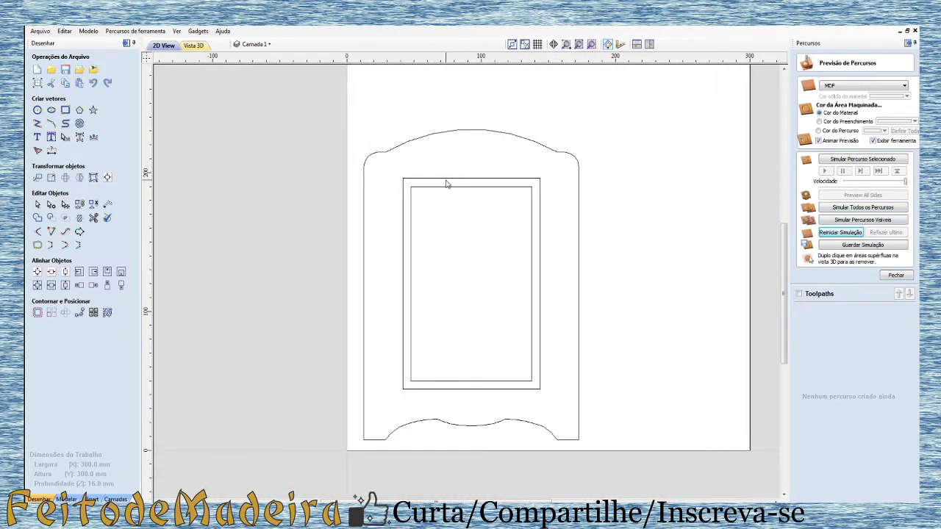
pyautogui.click(468, 187)
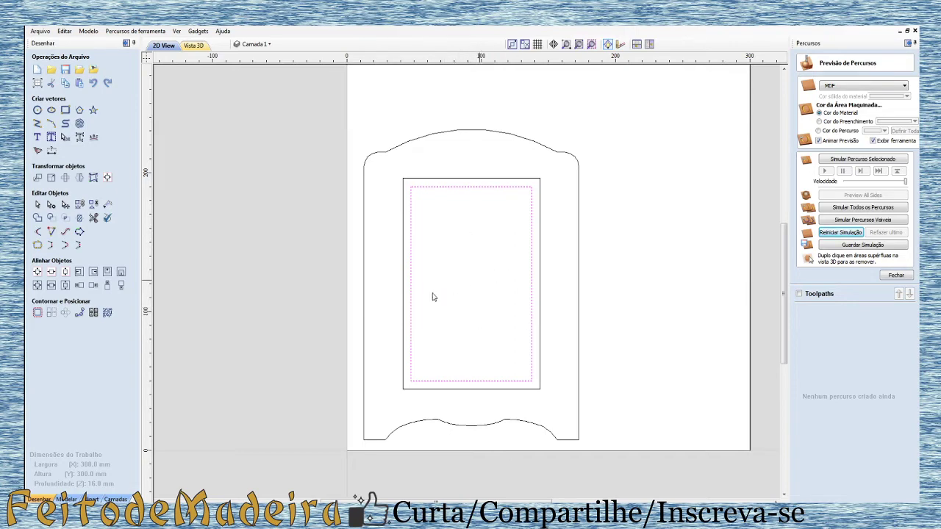
pyautogui.scroll(5, 411, 307)
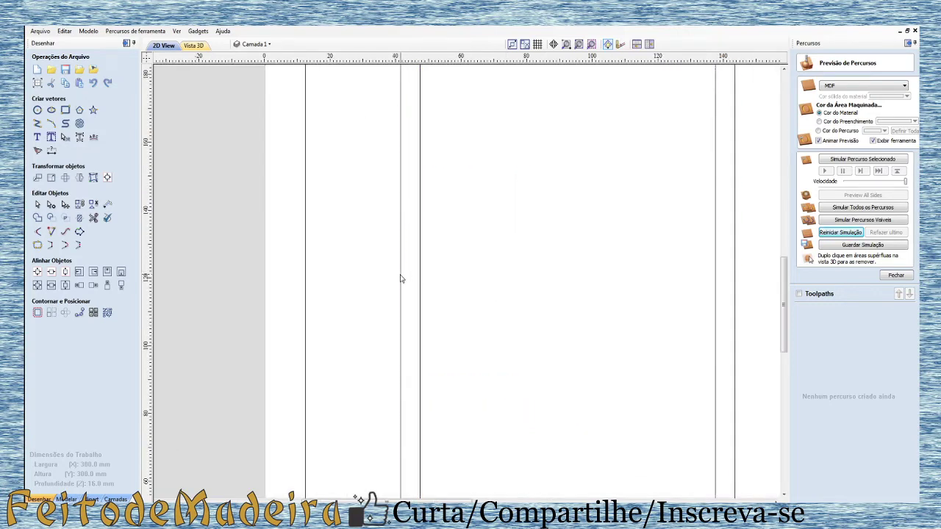
pyautogui.scroll(-5, 459, 283)
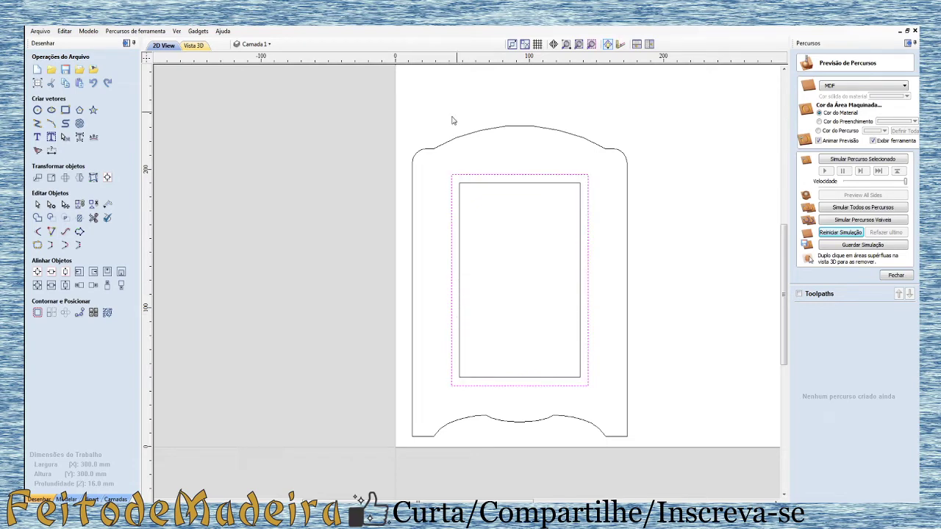
pyautogui.click(468, 136)
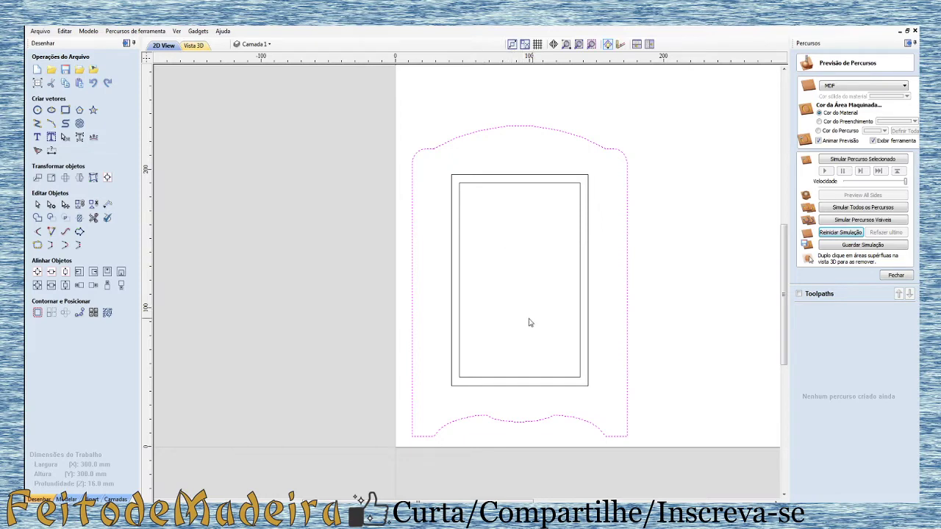
# Step: Close the toolpath preview and give the inner opening rectangle externally rounded corners with a 10 mm radius
pyautogui.click(896, 275)
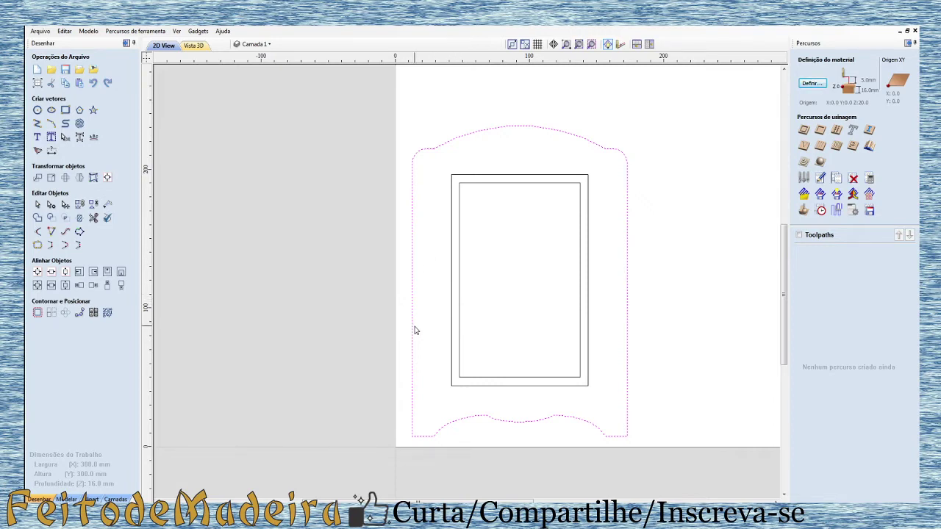
pyautogui.click(546, 184)
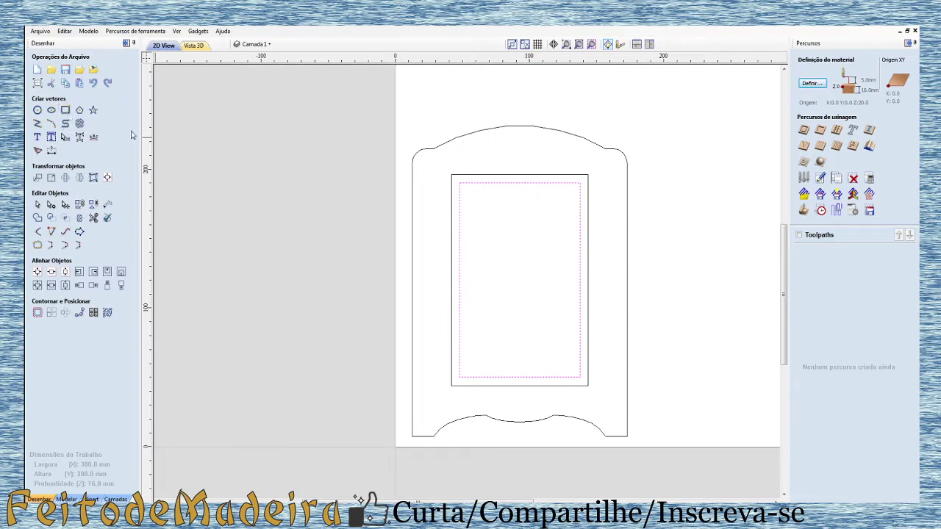
pyautogui.click(66, 110)
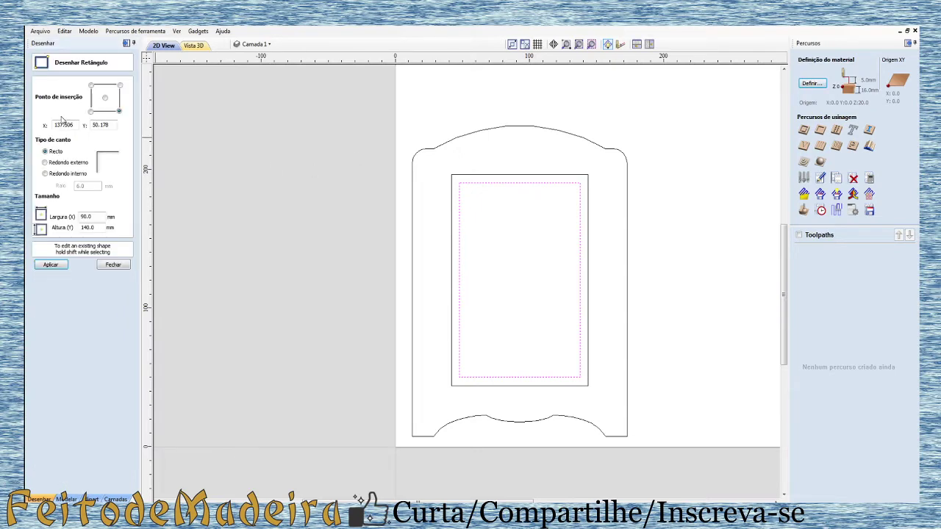
pyautogui.click(45, 162)
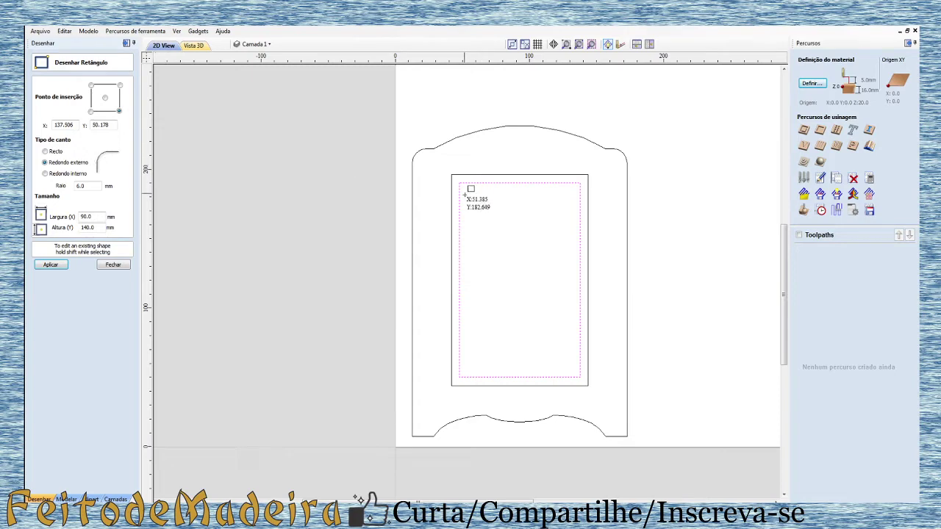
pyautogui.click(45, 173)
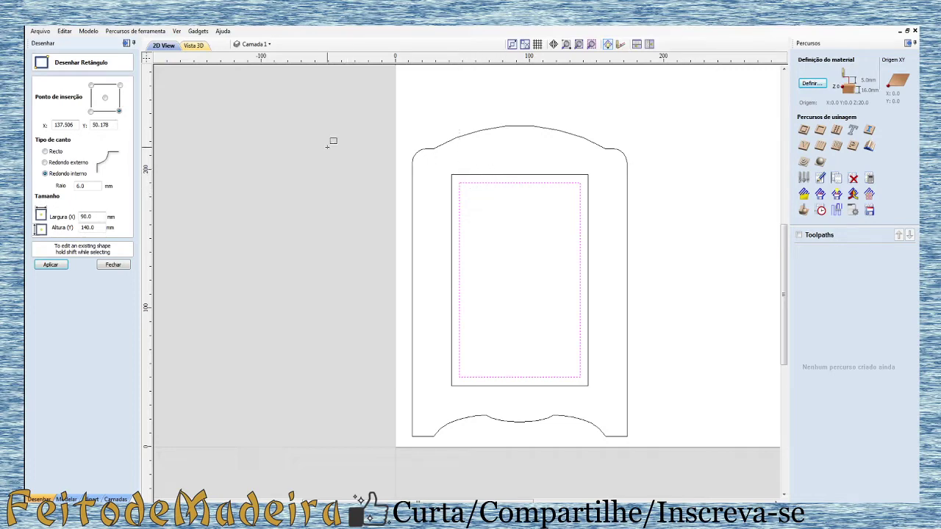
pyautogui.click(53, 164)
pyautogui.doubleClick(81, 186)
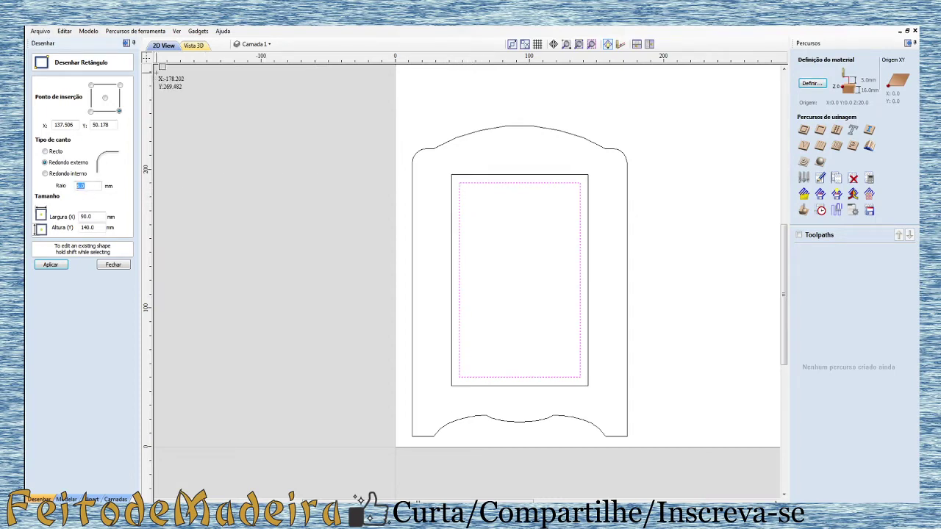
pyautogui.write('10')
pyautogui.click(37, 264)
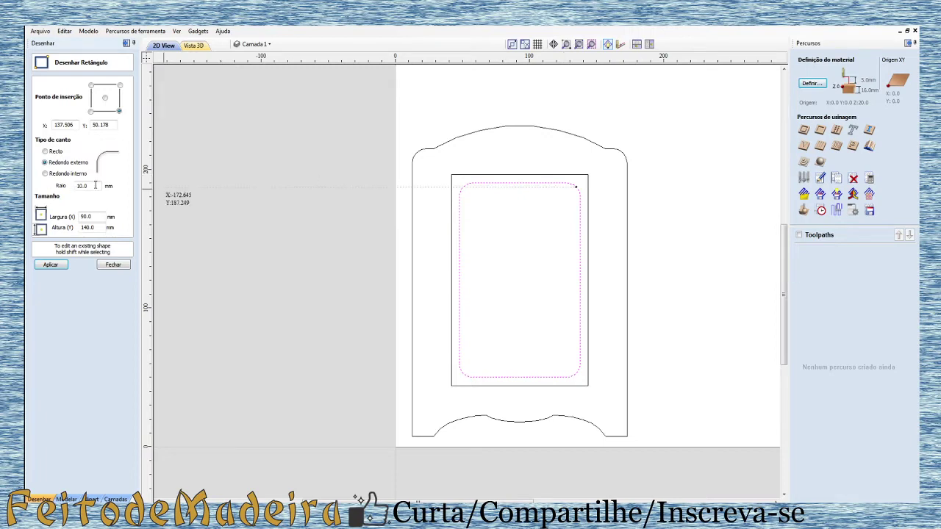
# Step: Set the inner opening's corner radius to 6 mm and apply it
pyautogui.doubleClick(92, 186)
pyautogui.write('6')
pyautogui.click(57, 267)
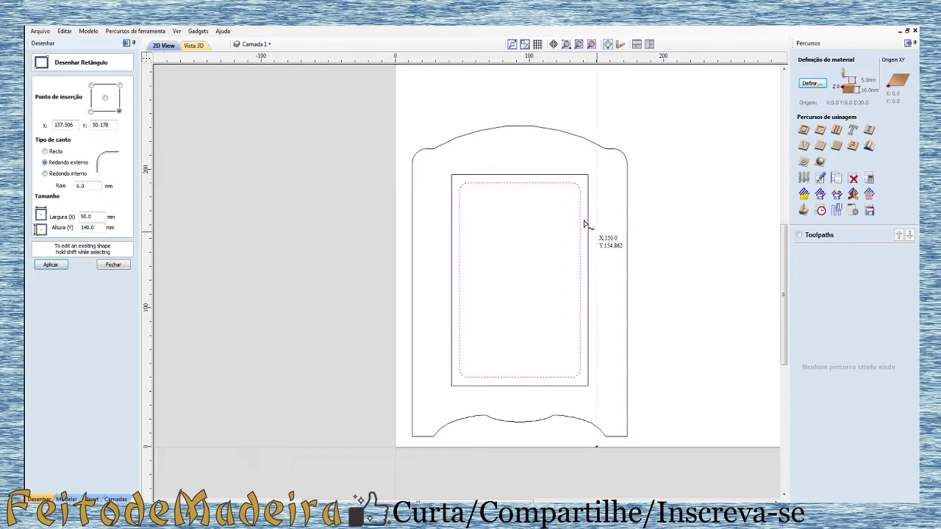
# Step: Start a 2D profile cut for the selected inner opening and set it to machine inside the vector (Dentro / Esquerda)
pyautogui.click(804, 130)
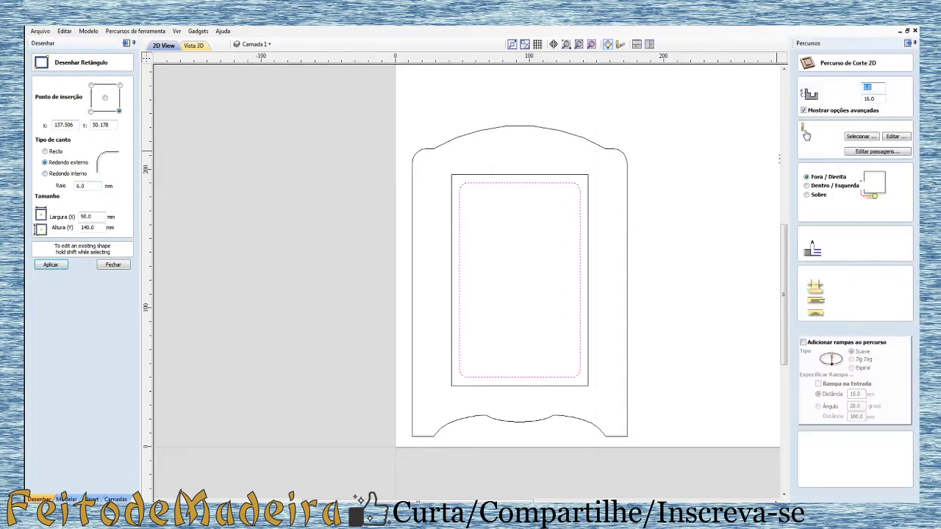
pyautogui.click(105, 266)
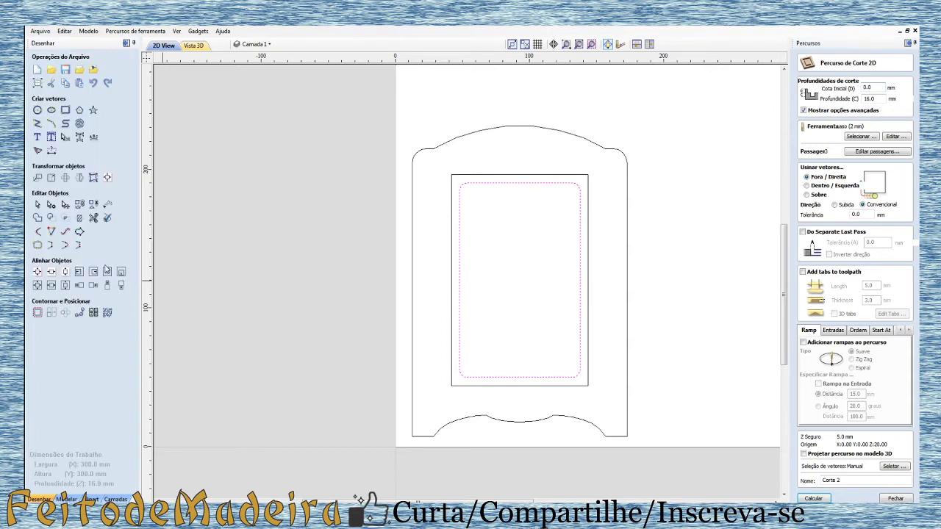
pyautogui.click(806, 185)
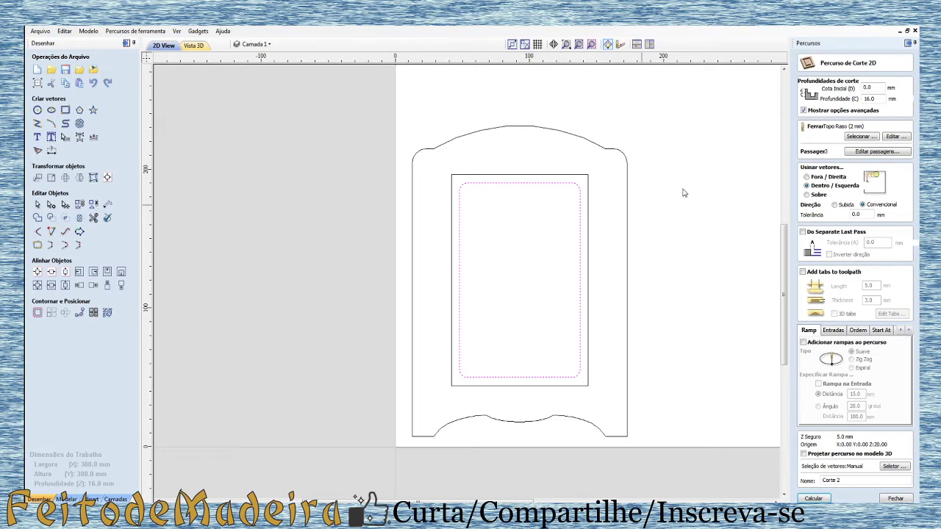
# Step: Review the cut's pass depths by trying four and three passes, and inspect the 2 mm end mill's parameters, cancelling both dialogs
pyautogui.click(856, 154)
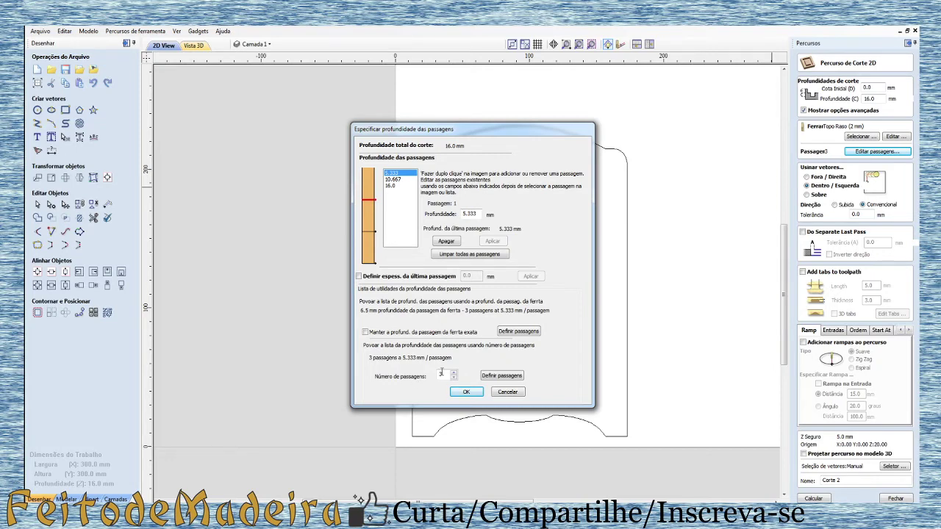
pyautogui.click(454, 373)
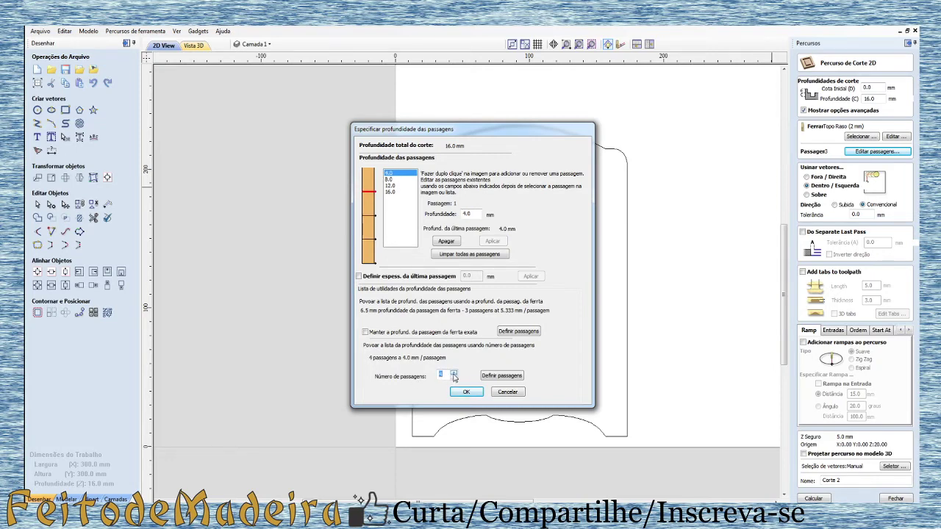
pyautogui.click(454, 378)
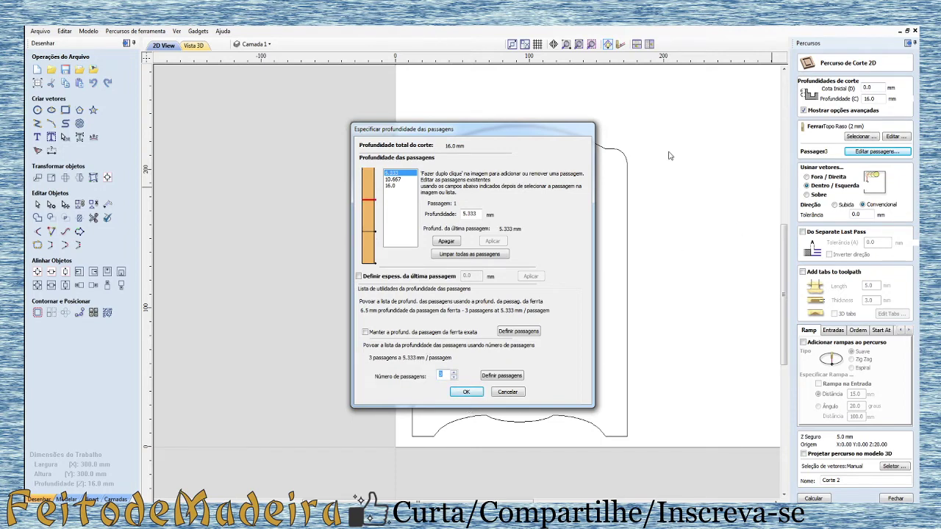
pyautogui.click(506, 394)
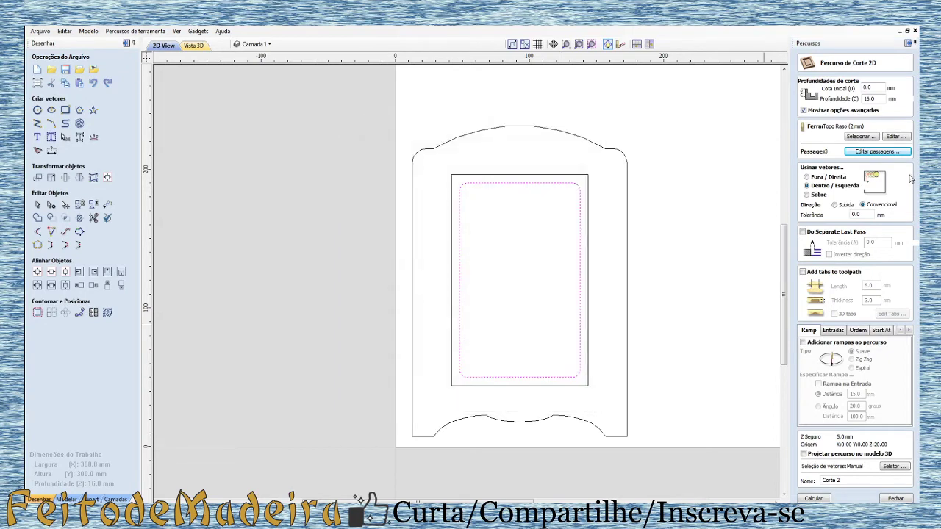
pyautogui.click(895, 138)
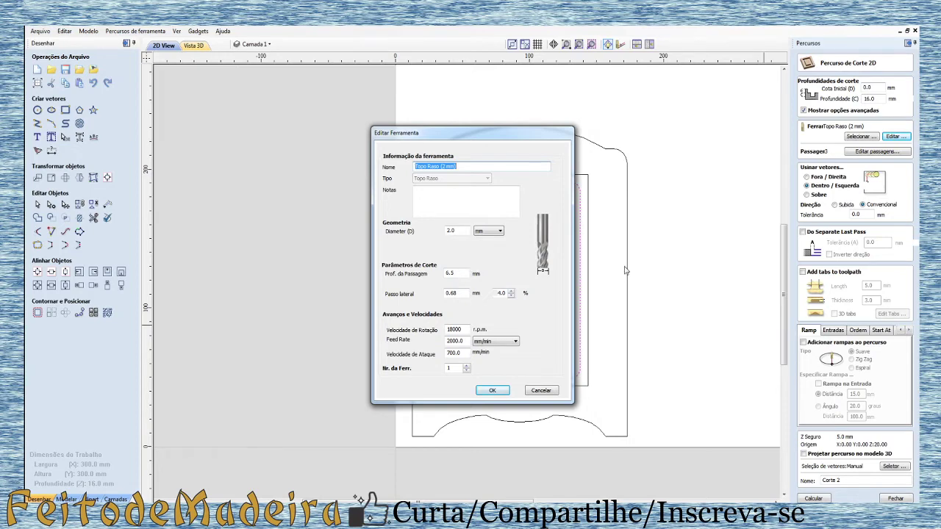
pyautogui.click(543, 388)
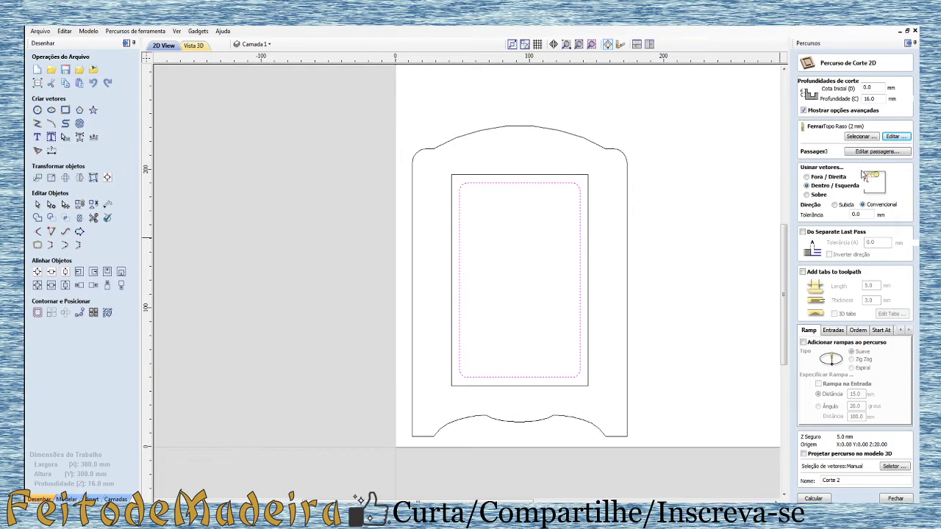
# Step: Compare four passes with three, accept three passes for the inner opening cut, and calculate the toolpath
pyautogui.click(877, 152)
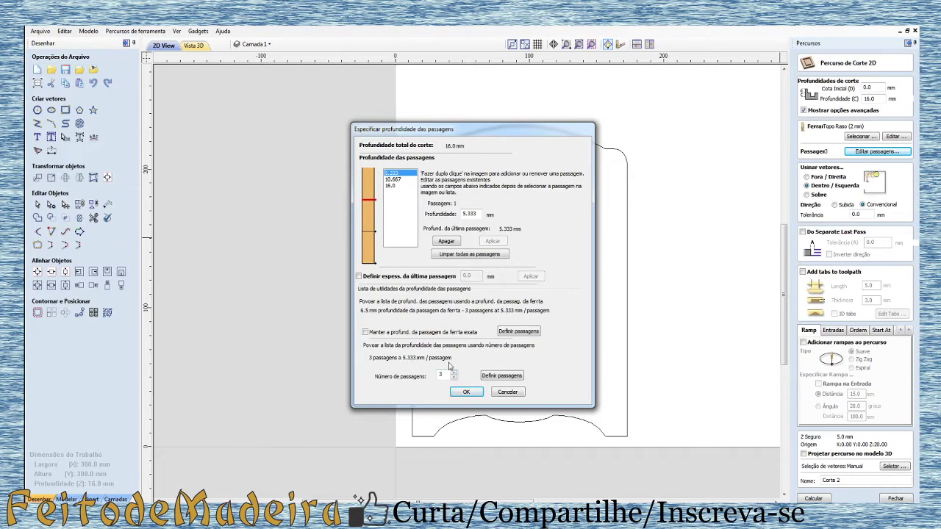
pyautogui.click(453, 373)
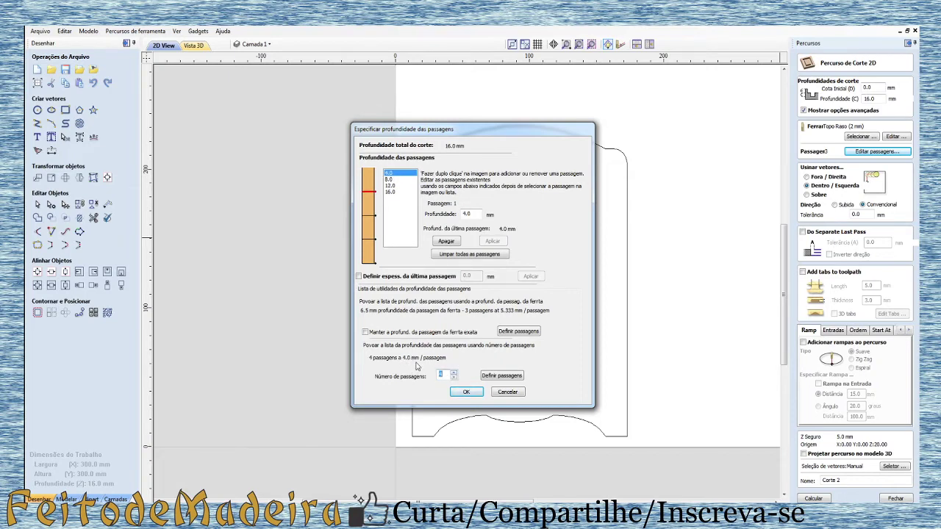
pyautogui.click(454, 377)
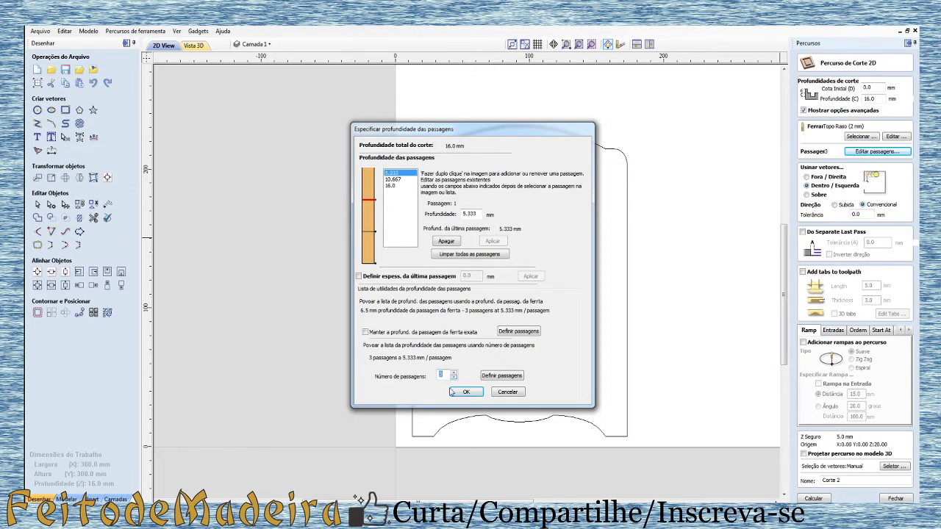
pyautogui.click(460, 392)
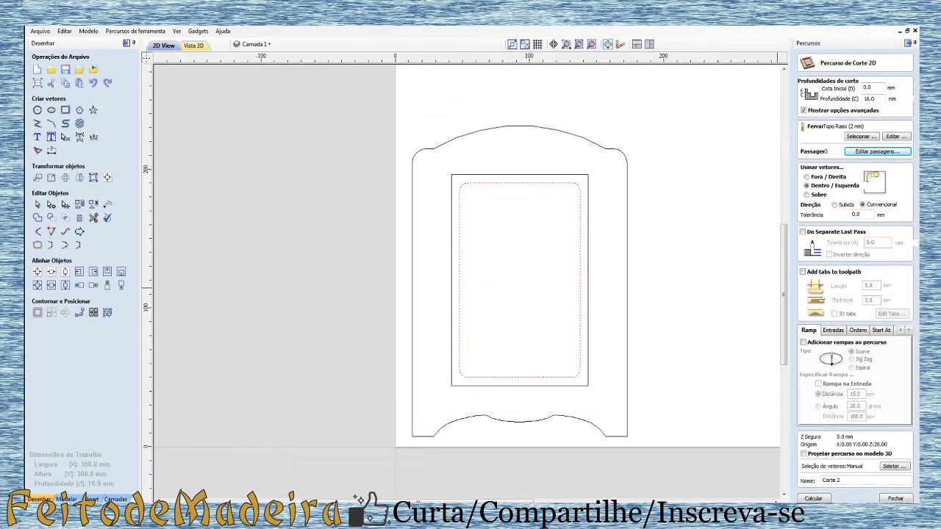
pyautogui.click(815, 498)
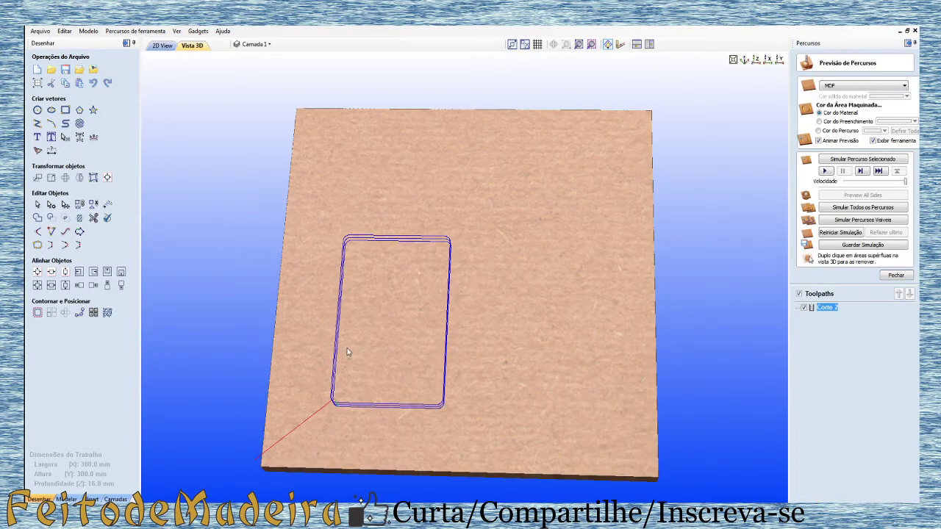
# Step: Simulate the inner opening cut on the MDF board and remove the loose waste piece from the 3D preview
pyautogui.moveTo(348, 352); pyautogui.dragTo(432, 371)
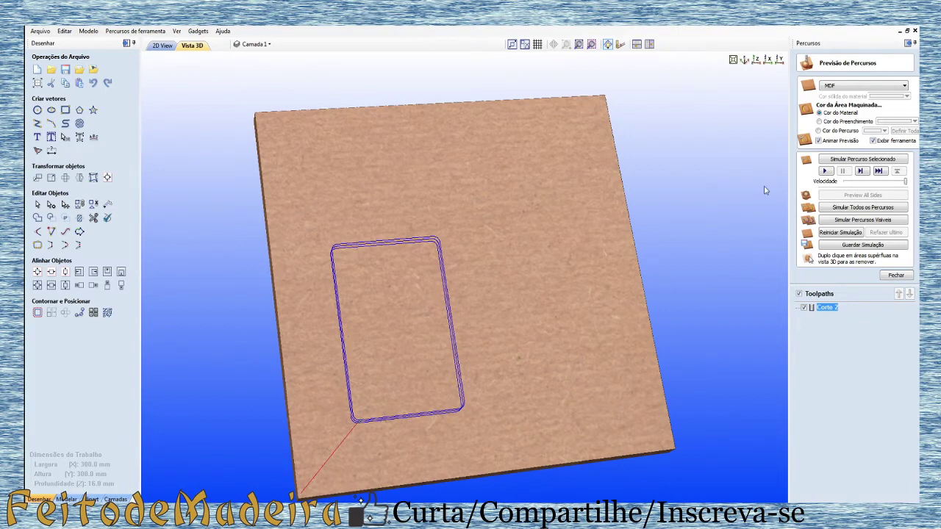
pyautogui.click(824, 170)
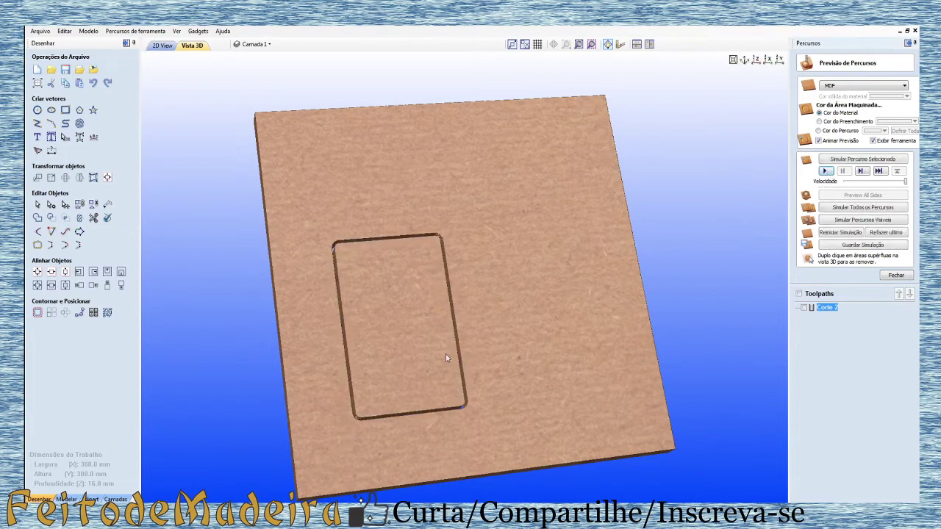
pyautogui.doubleClick(410, 361)
pyautogui.moveTo(410, 361); pyautogui.dragTo(418, 422)
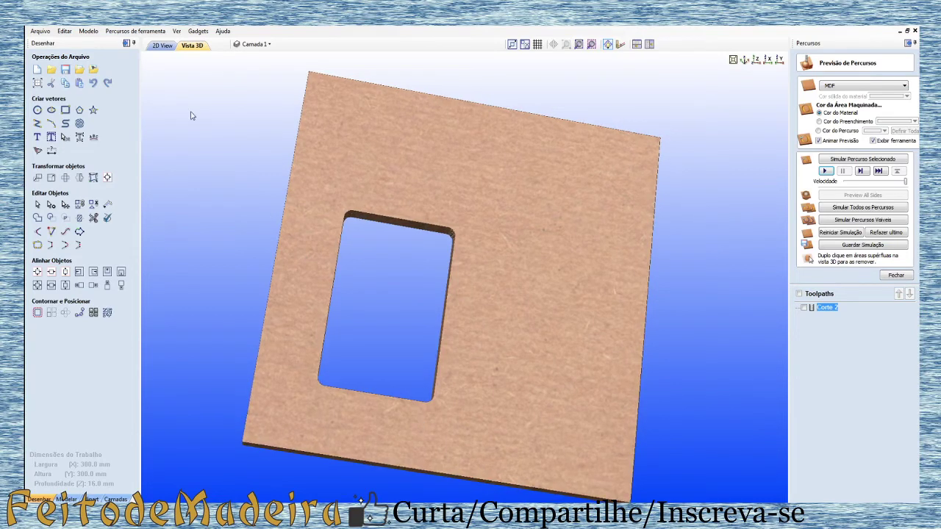
# Step: Return to the 2D view and examine the opening's rounded upper-left corner against the rebate's square corner, selecting each vector
pyautogui.click(163, 45)
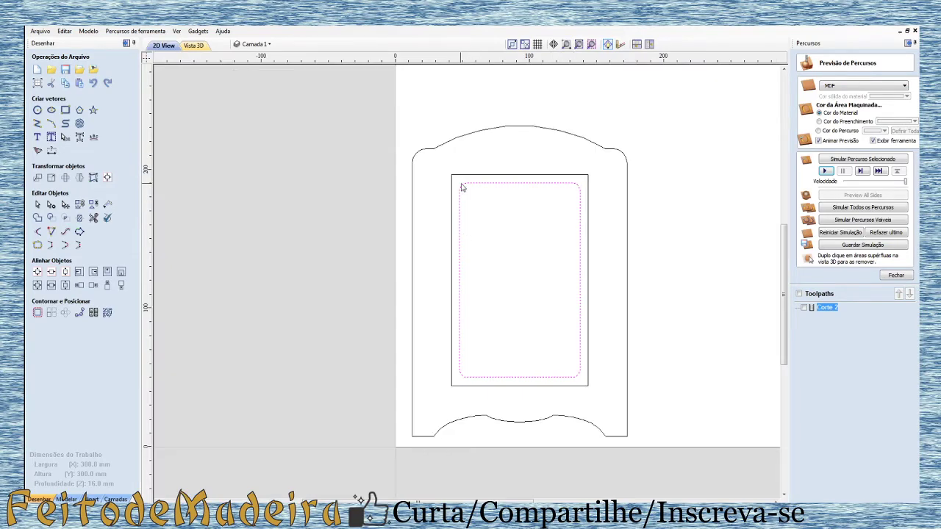
pyautogui.scroll(4, 459, 187)
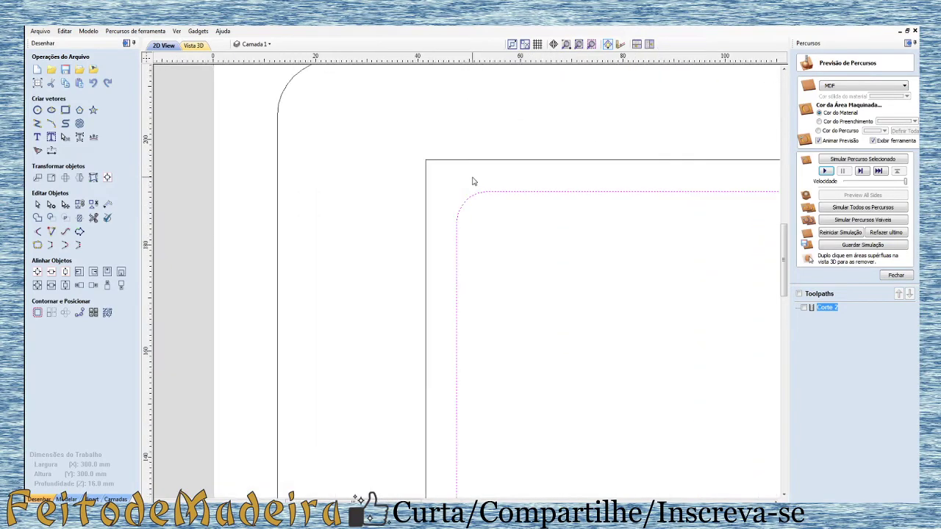
pyautogui.click(490, 183)
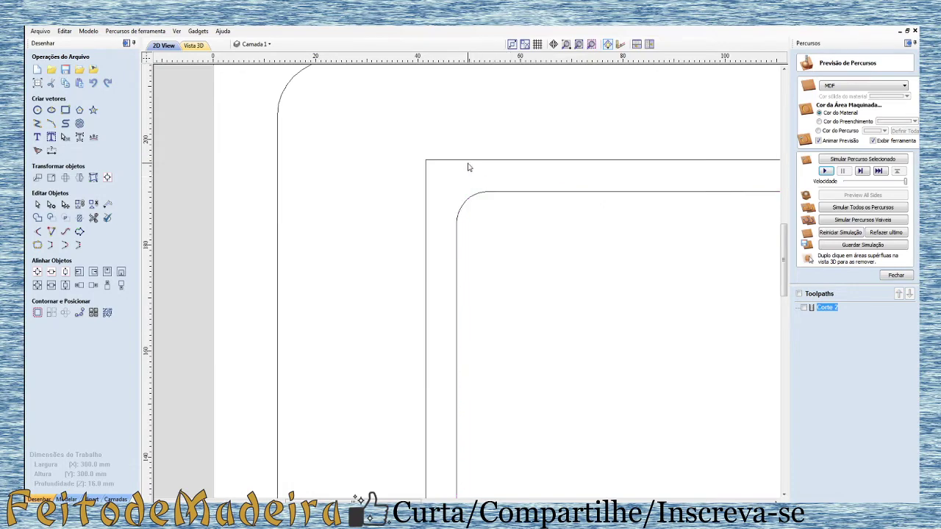
pyautogui.click(467, 166)
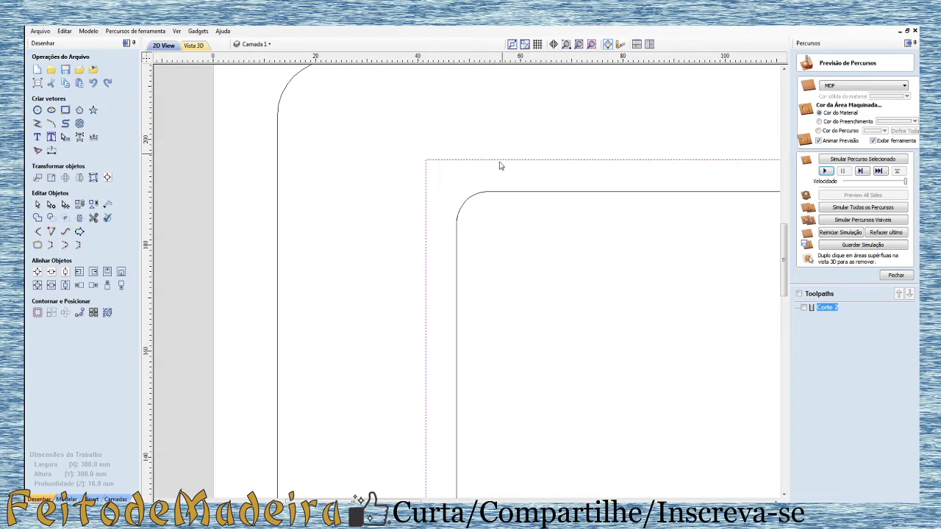
pyautogui.click(514, 193)
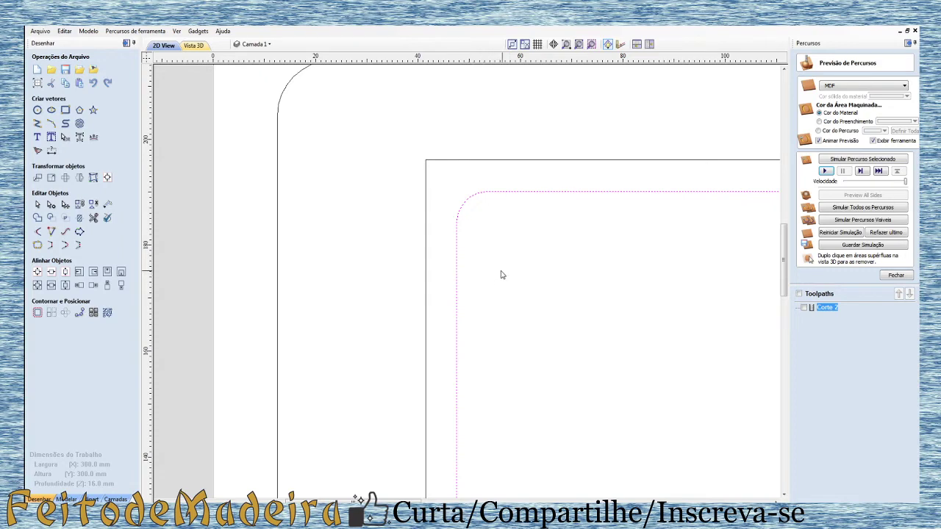
pyautogui.scroll(-1, 540, 230)
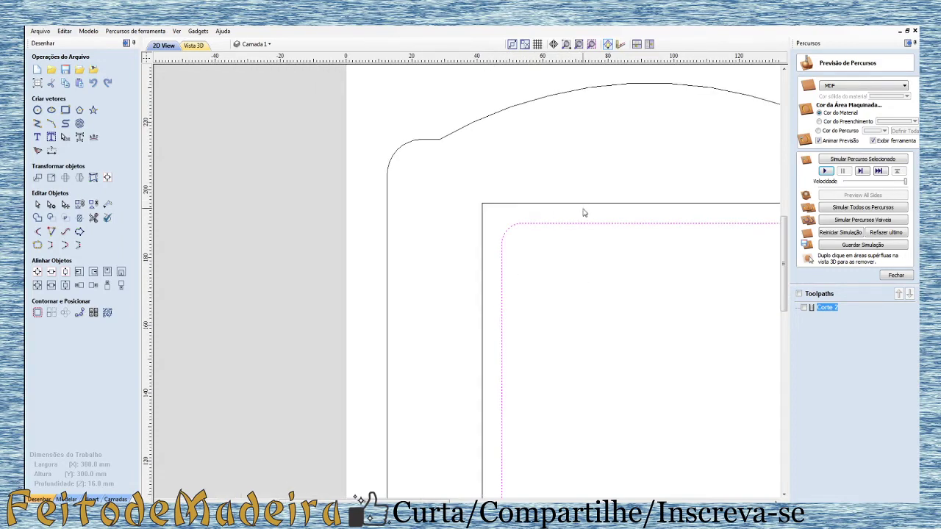
pyautogui.scroll(-1, 476, 217)
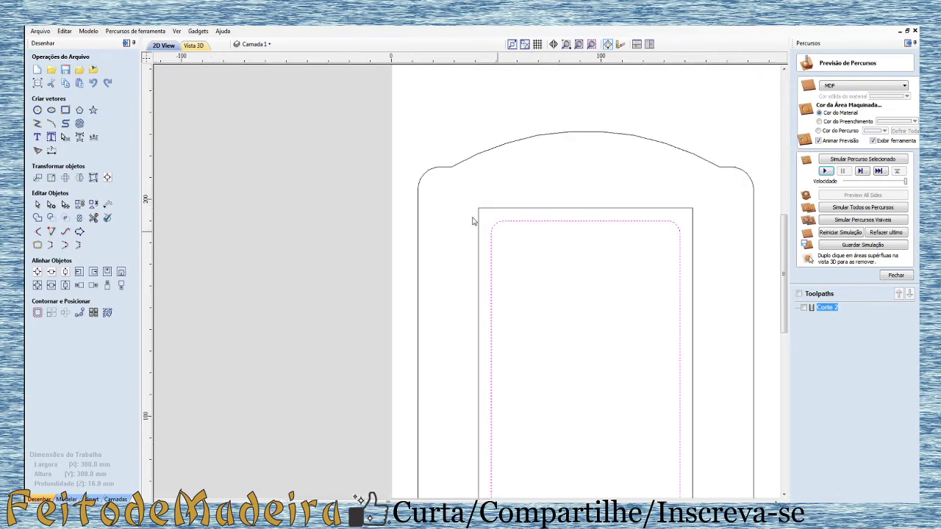
# Step: Select the rebate rectangle and the inner opening together by adding one to the other, and clear the selection
pyautogui.click(574, 209)
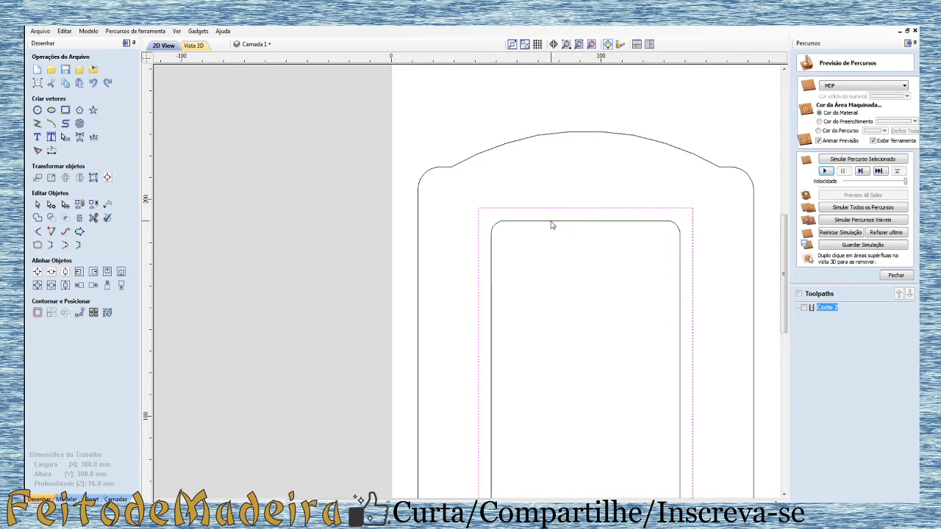
pyautogui.keyDown('shift'); pyautogui.click(553, 221); pyautogui.keyUp('shift')
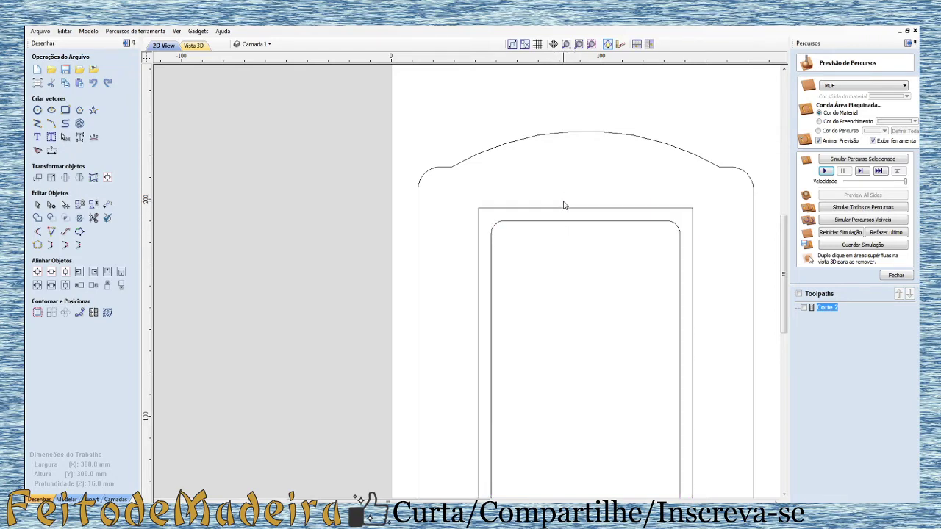
pyautogui.click(564, 203)
pyautogui.click(582, 211)
pyautogui.keyDown('shift'); pyautogui.click(582, 222); pyautogui.keyUp('shift')
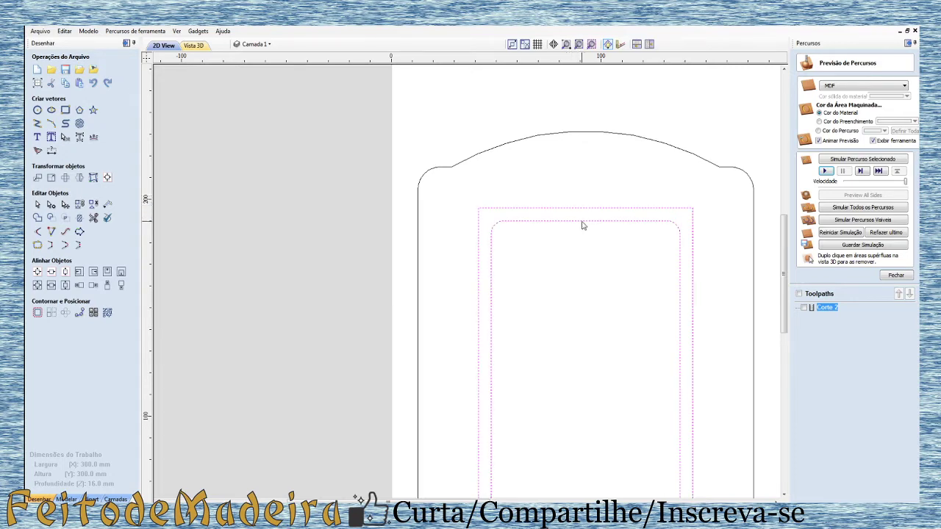
pyautogui.scroll(-4, 544, 124)
pyautogui.click(553, 221)
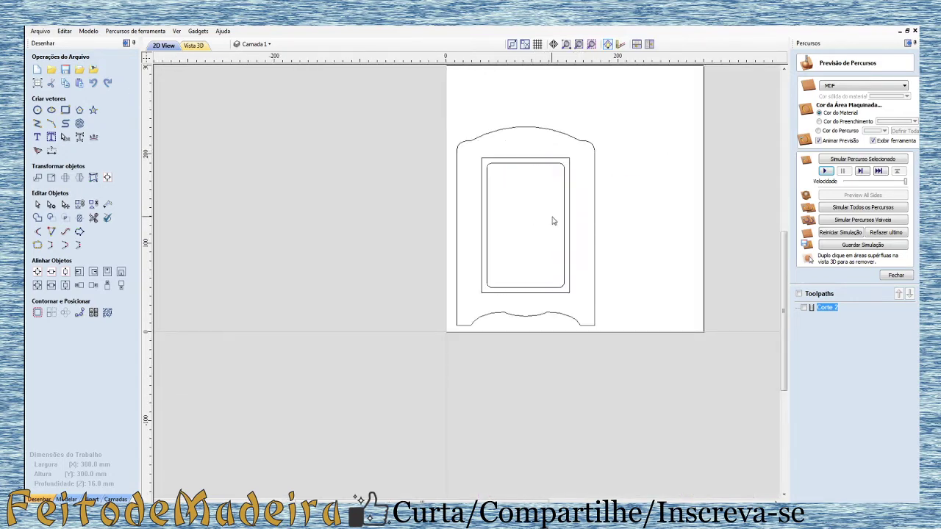
# Step: Select the rebate rectangle and inner opening with a window that fully encloses both, and clear the selection
pyautogui.scroll(2, 553, 217)
pyautogui.moveTo(427, 112); pyautogui.dragTo(605, 355)
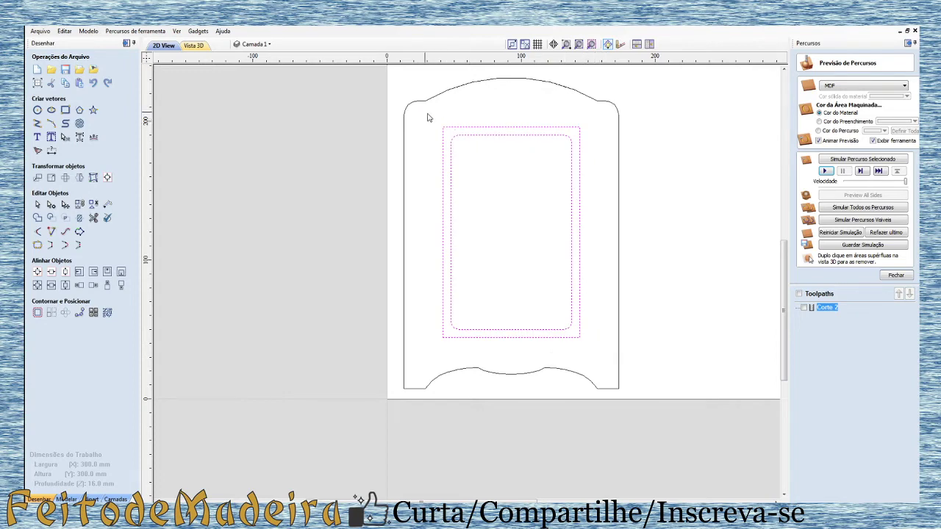
pyautogui.moveTo(427, 108); pyautogui.dragTo(605, 357)
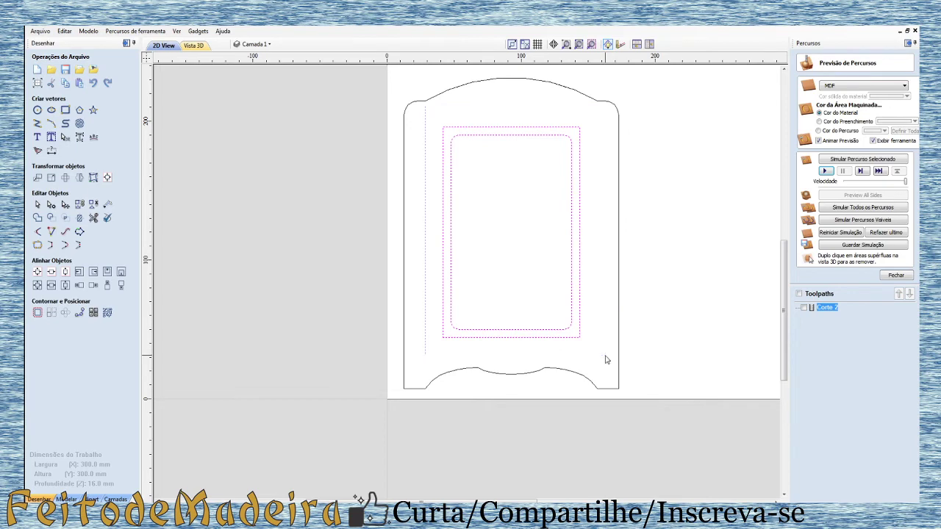
pyautogui.click(594, 263)
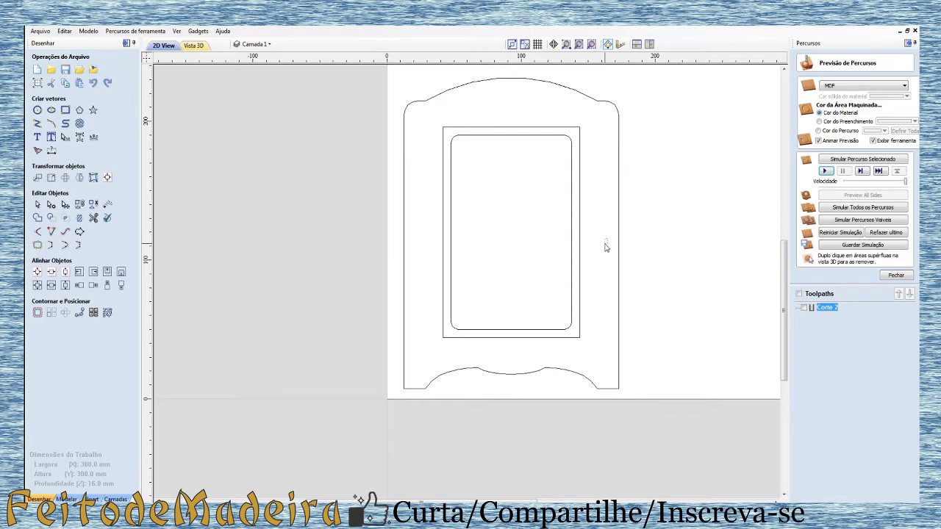
# Step: Use crossing windows to select the two rectangles and all three frame vectors including the outer outline, and clear the selection
pyautogui.moveTo(607, 240); pyautogui.dragTo(539, 255)
pyautogui.moveTo(537, 256); pyautogui.dragTo(537, 255)
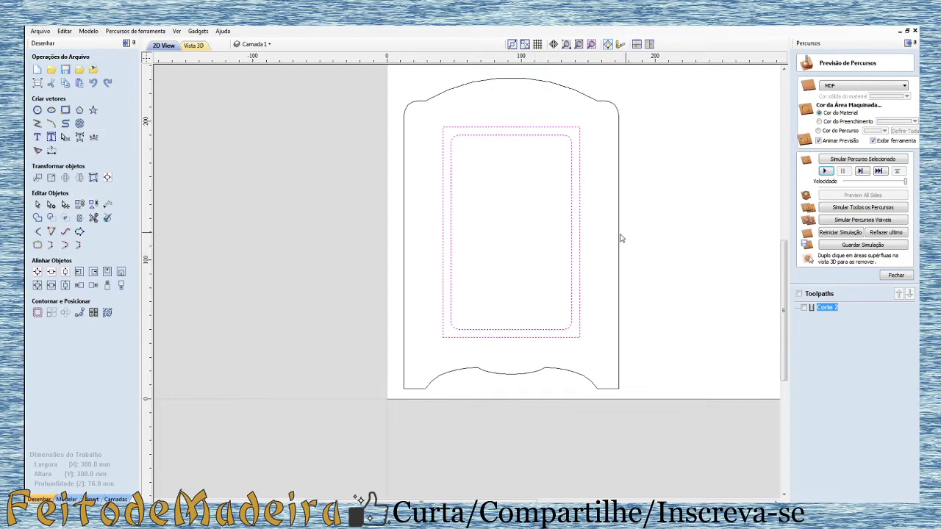
pyautogui.moveTo(629, 232); pyautogui.dragTo(529, 252)
pyautogui.click(640, 215)
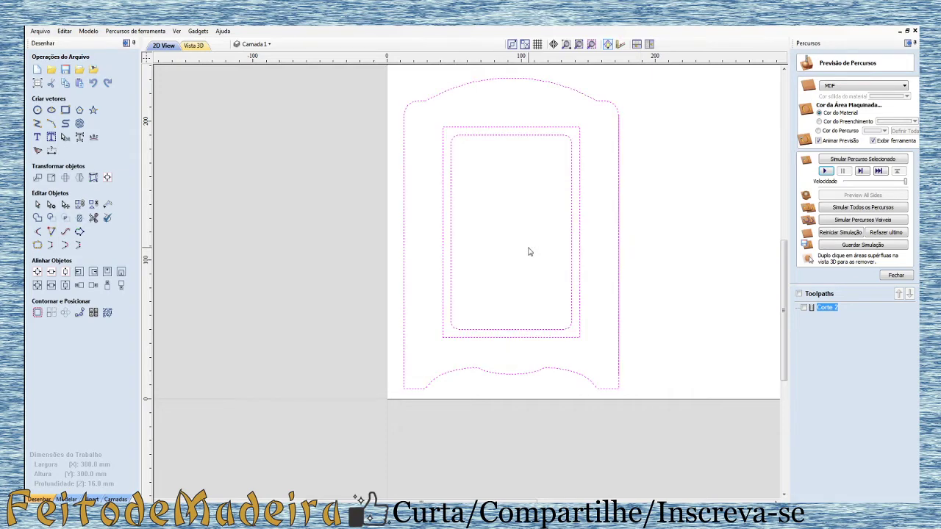
pyautogui.click(529, 252)
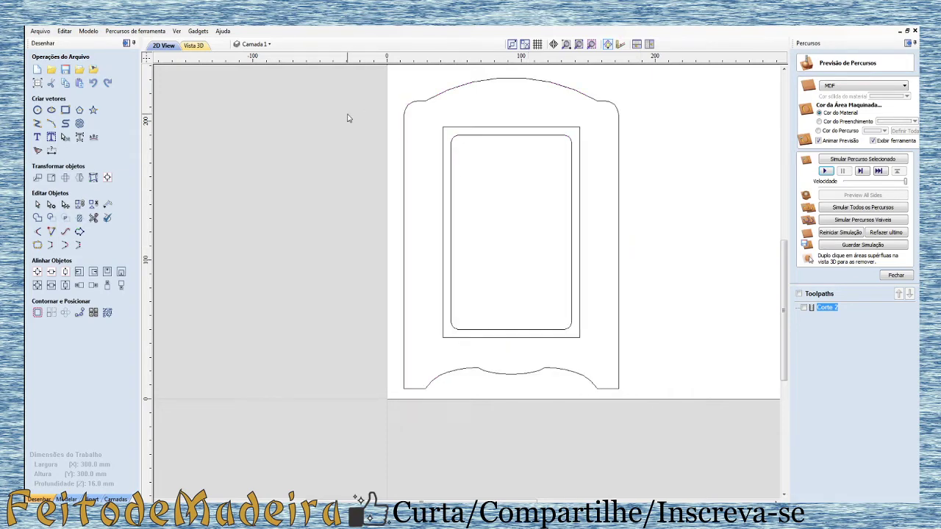
# Step: Select only the rebate rectangle and inner opening with an enclosing window that extends beyond the frame's sides
pyautogui.moveTo(349, 119); pyautogui.dragTo(714, 351)
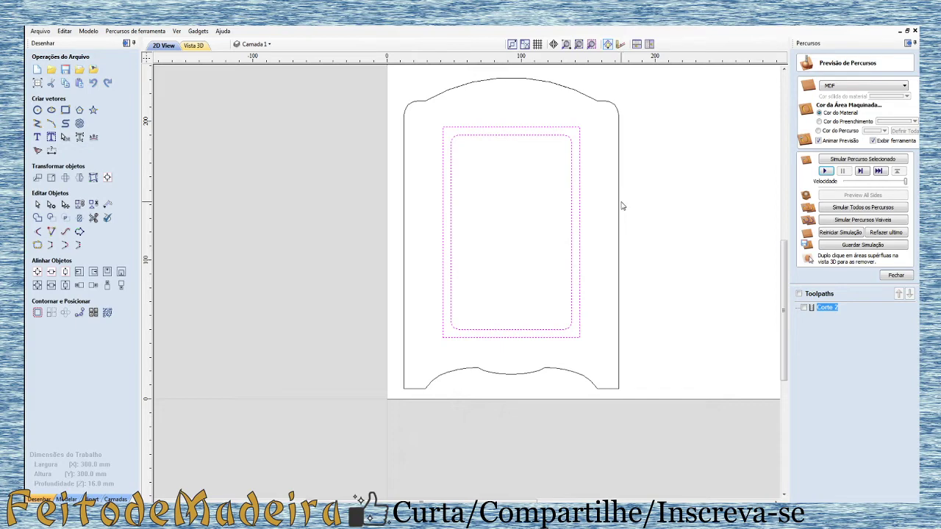
# Step: Select all three frame vectors with a crossing window, clear them, and select only the rebate rectangle and inner opening with a narrower one
pyautogui.click(660, 168)
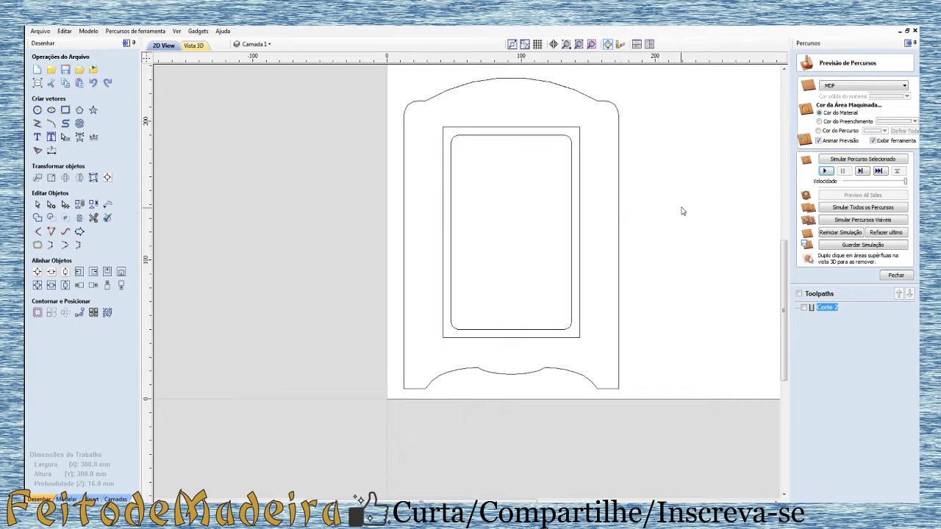
pyautogui.moveTo(658, 219); pyautogui.dragTo(547, 239)
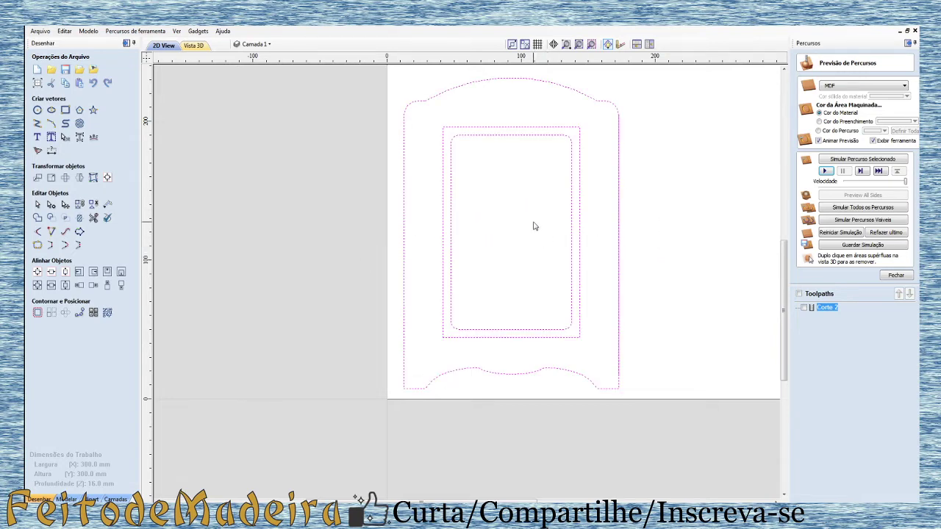
pyautogui.click(727, 258)
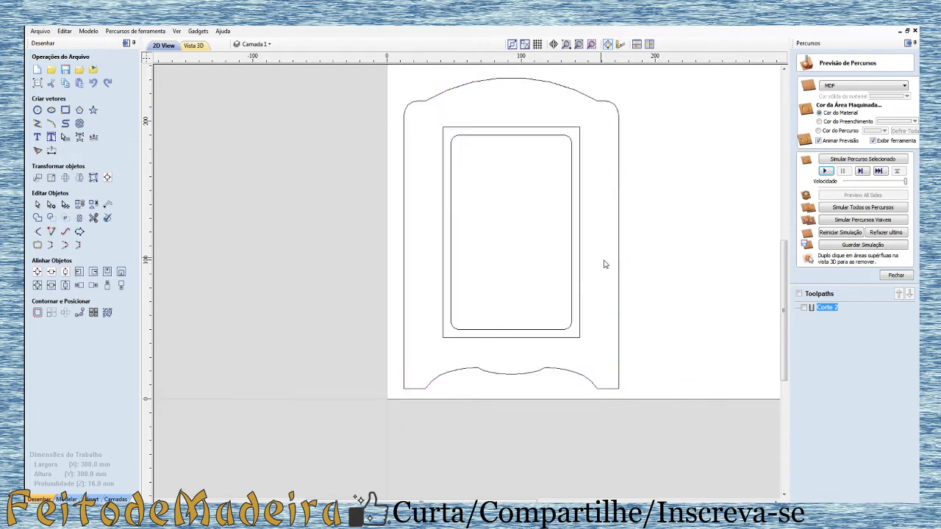
pyautogui.moveTo(588, 259); pyautogui.dragTo(527, 277)
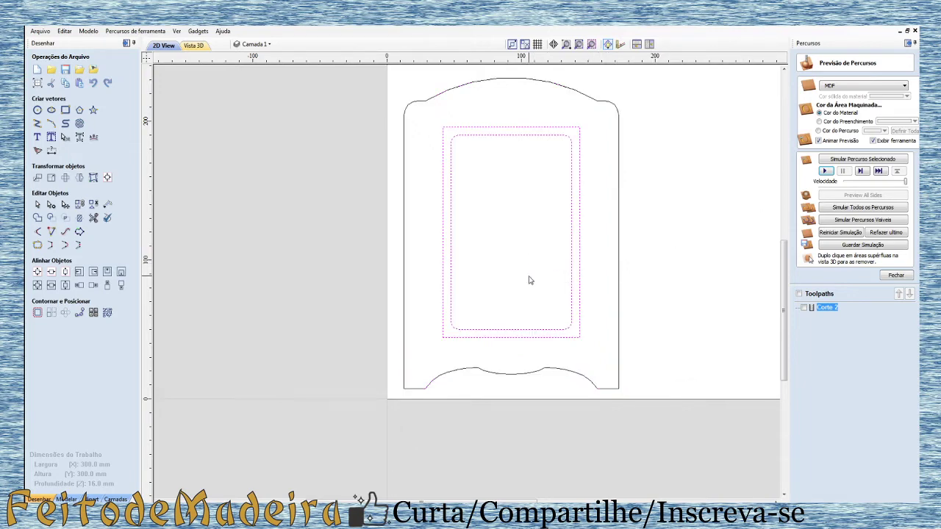
# Step: Set up a pocket toolpath for the rebate and opening, 4 mm deep with the 6 mm End Mill and Contorno clearing
pyautogui.click(885, 276)
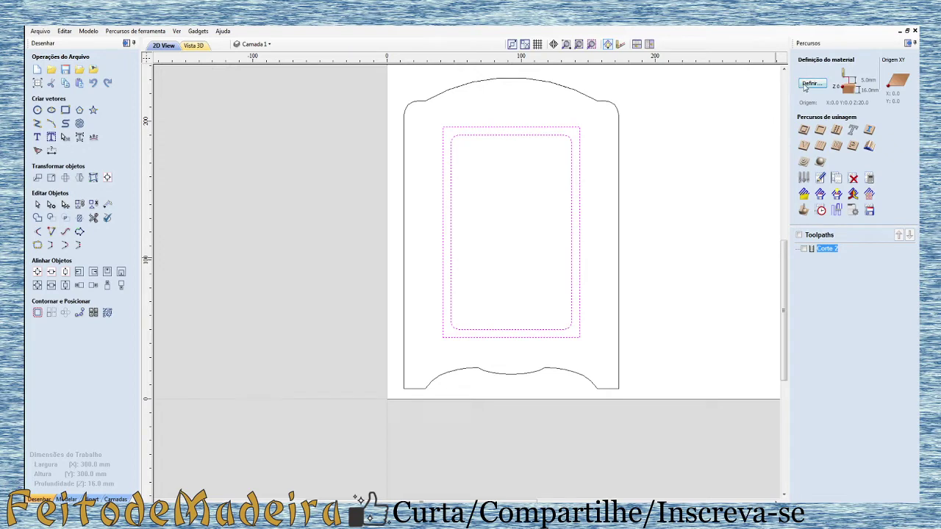
pyautogui.click(820, 131)
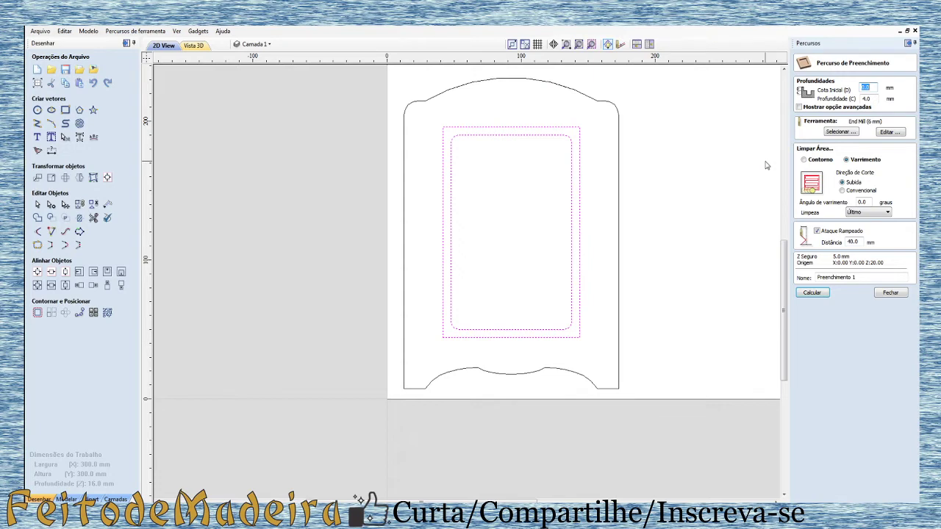
pyautogui.scroll(1, 764, 165)
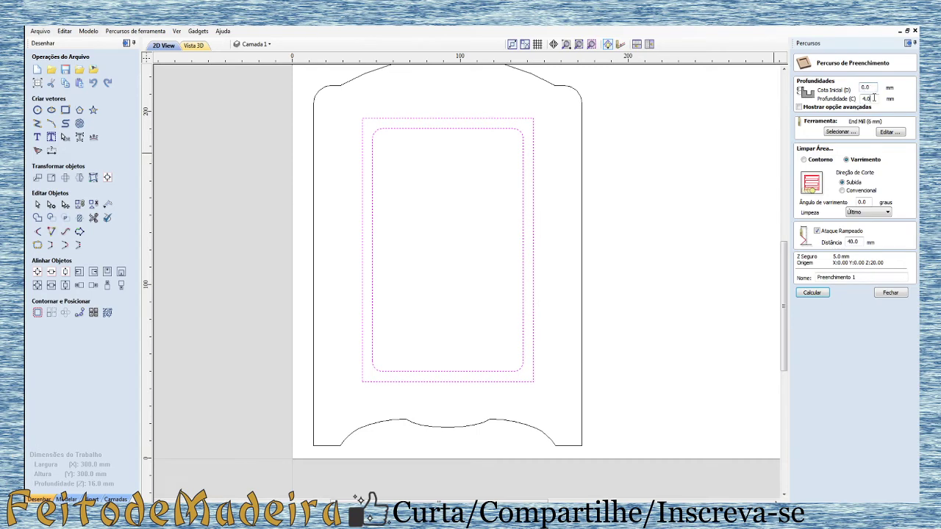
pyautogui.moveTo(873, 98); pyautogui.dragTo(868, 98)
pyautogui.moveTo(860, 100); pyautogui.dragTo(859, 108)
pyautogui.click(804, 159)
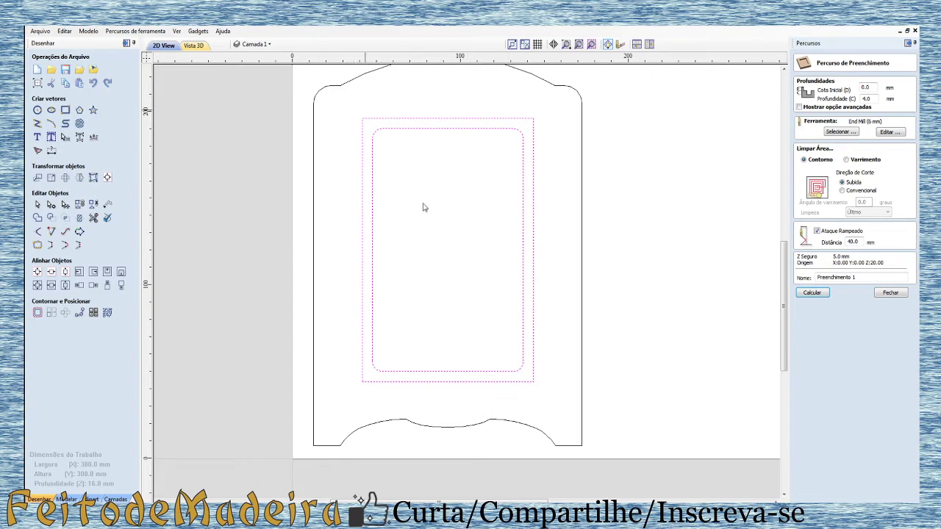
# Step: Check the cut opening in 3D, change the pocket clearing to Varrimento and calculate the toolpath
pyautogui.click(195, 46)
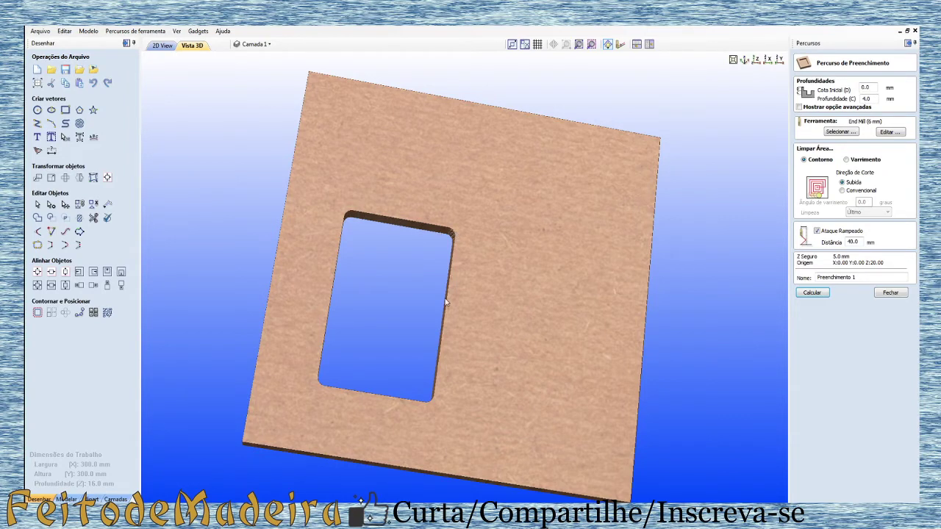
pyautogui.click(160, 46)
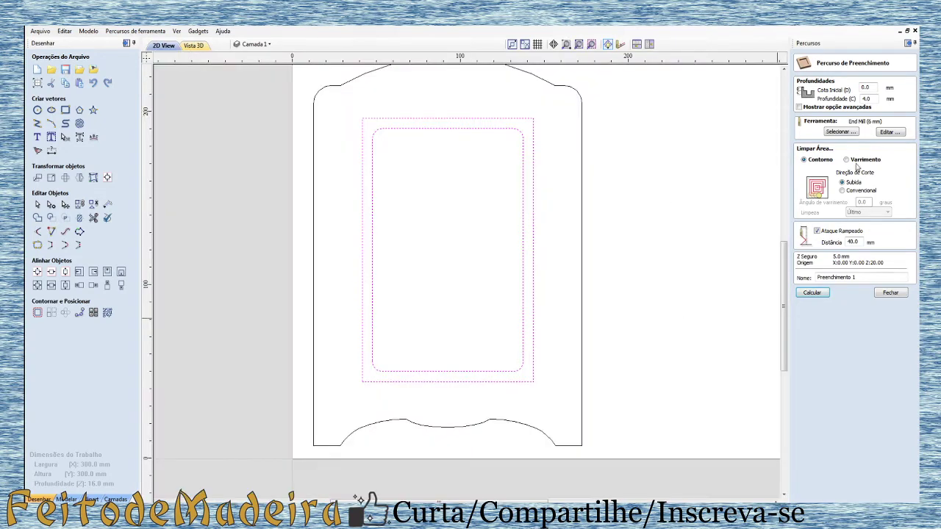
pyautogui.click(846, 159)
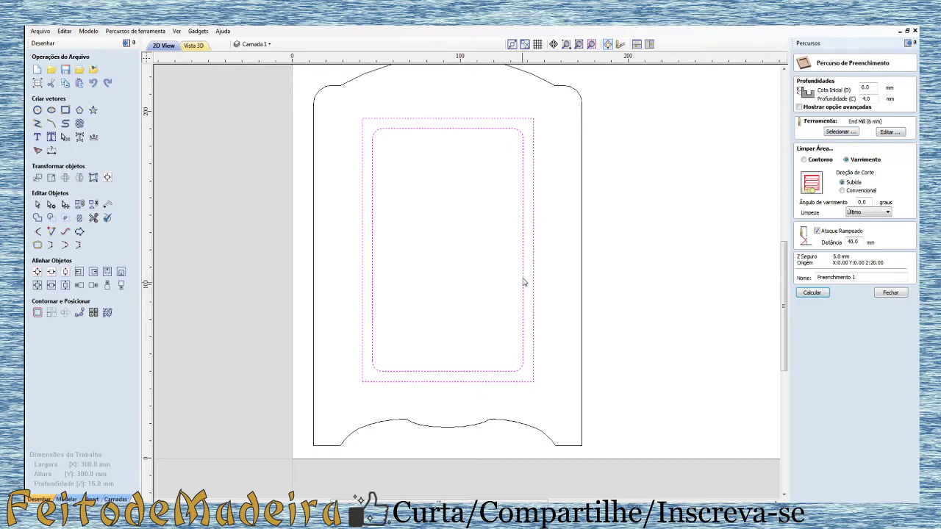
pyautogui.click(813, 293)
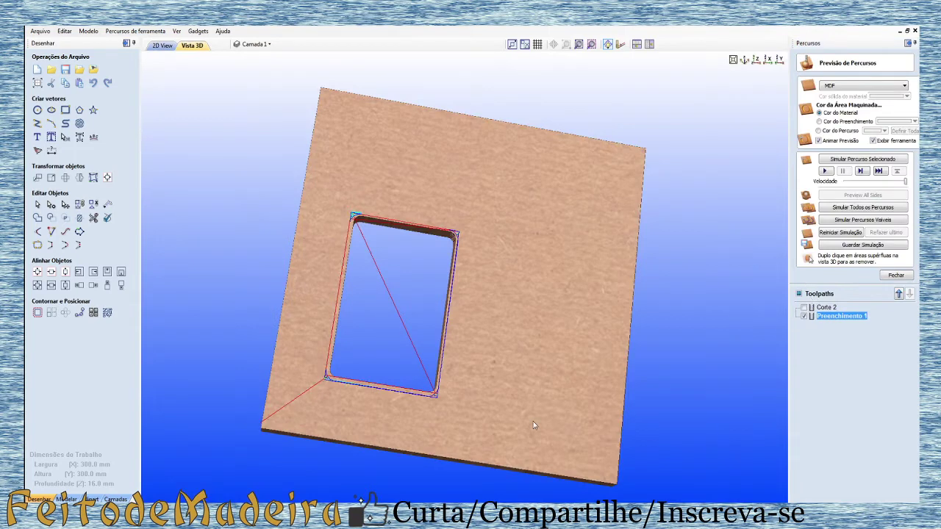
# Step: Inspect the Varrimento pocket toolpath around the opening's upper corner in 3D and simulate its cut
pyautogui.moveTo(457, 396); pyautogui.dragTo(449, 369)
pyautogui.scroll(5, 386, 263)
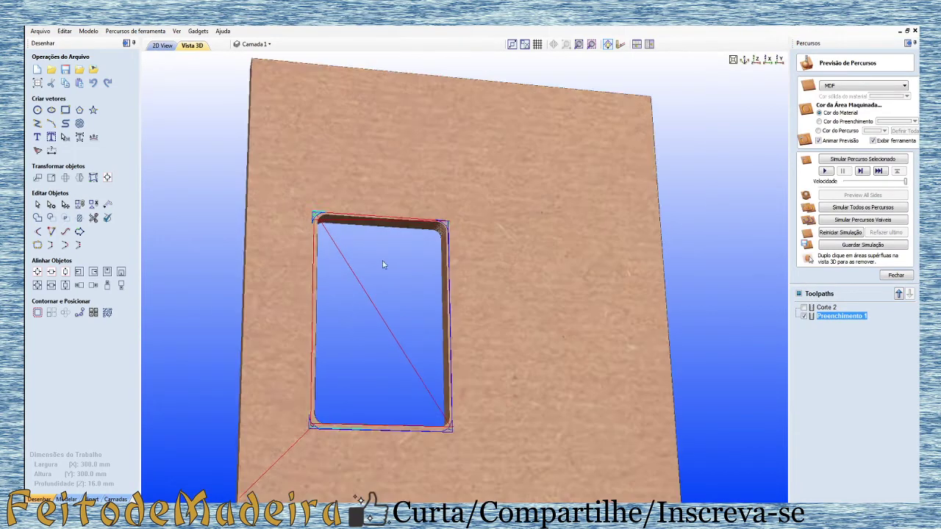
pyautogui.scroll(6, 414, 242)
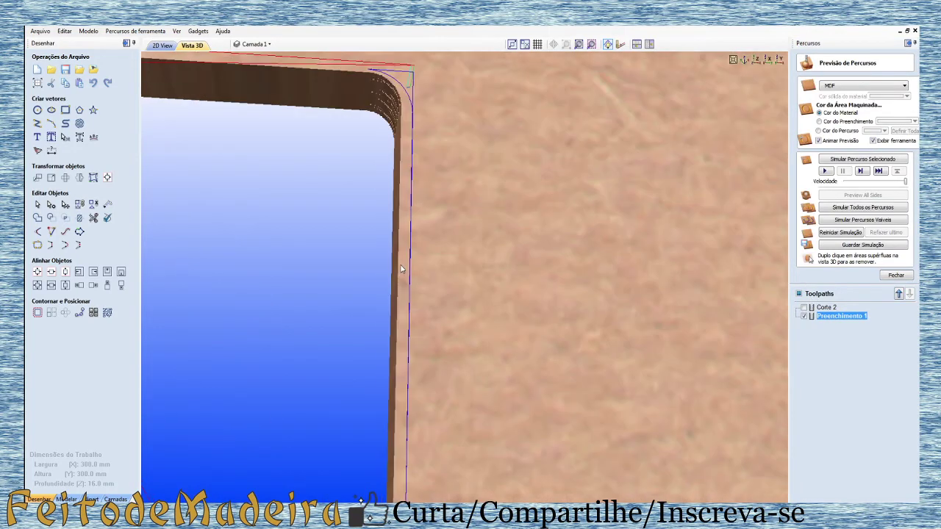
pyautogui.moveTo(400, 270); pyautogui.dragTo(380, 58)
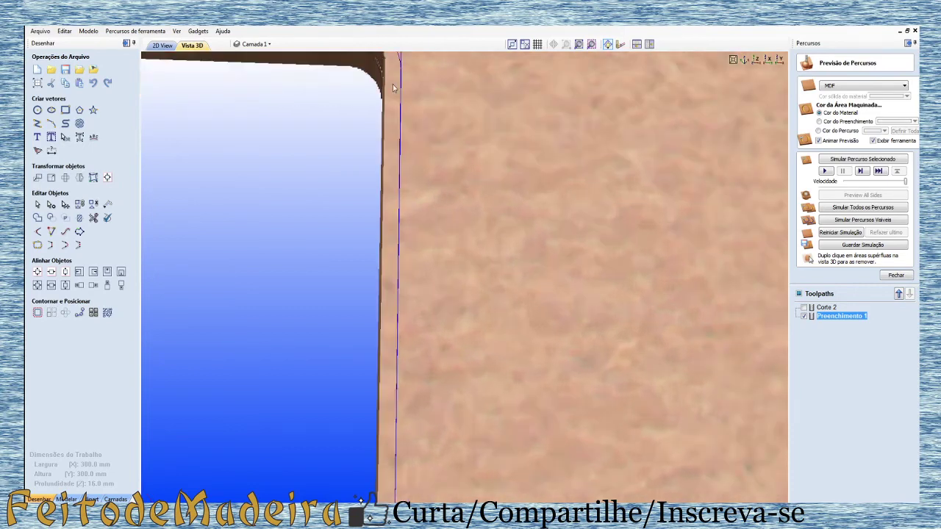
pyautogui.scroll(-4, 485, 225)
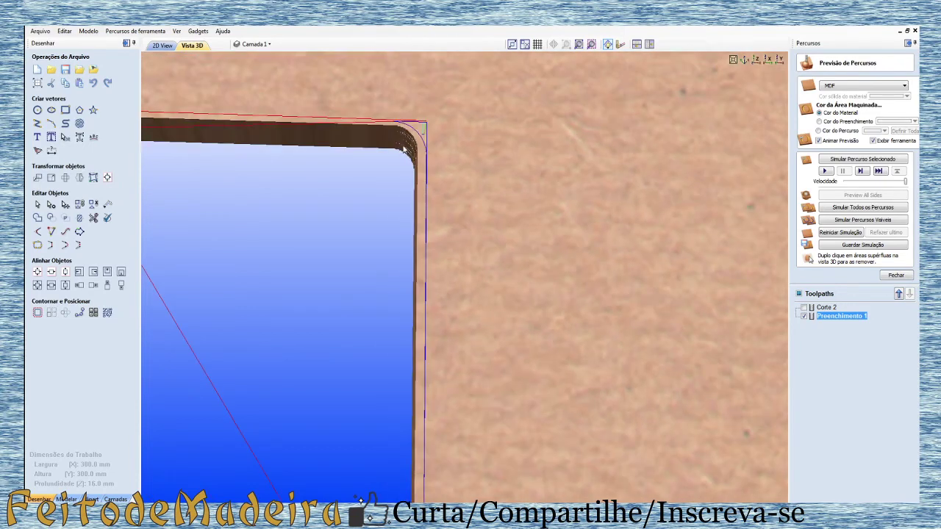
pyautogui.moveTo(446, 154); pyautogui.dragTo(471, 225)
pyautogui.click(823, 171)
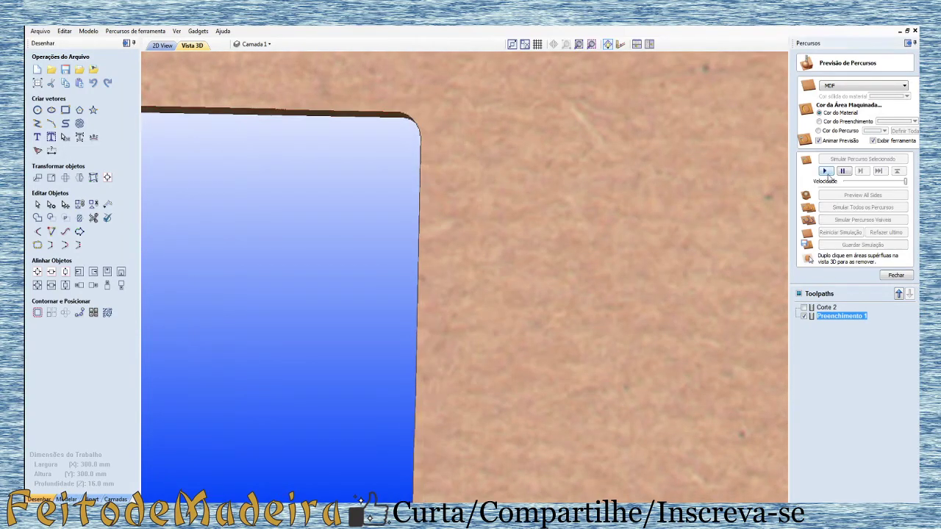
# Step: Compare the rebate vectors in 2D with the simulated pocket cut around the opening's upper corners in 3D
pyautogui.click(152, 45)
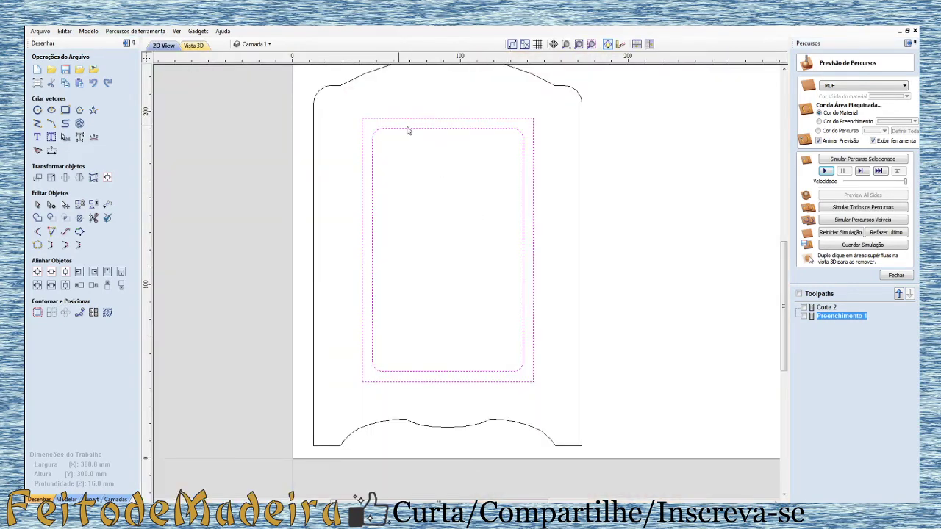
pyautogui.click(193, 46)
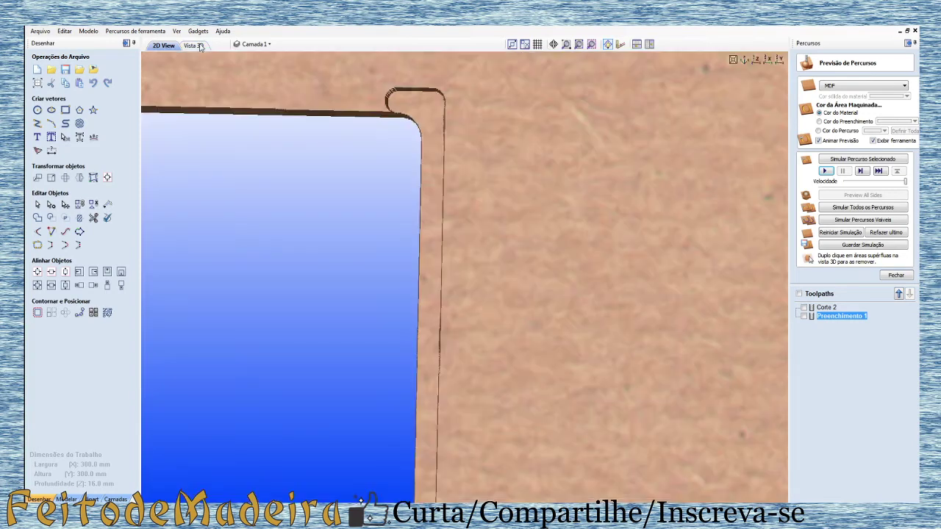
pyautogui.scroll(-2, 567, 274)
pyautogui.moveTo(561, 275); pyautogui.dragTo(609, 263)
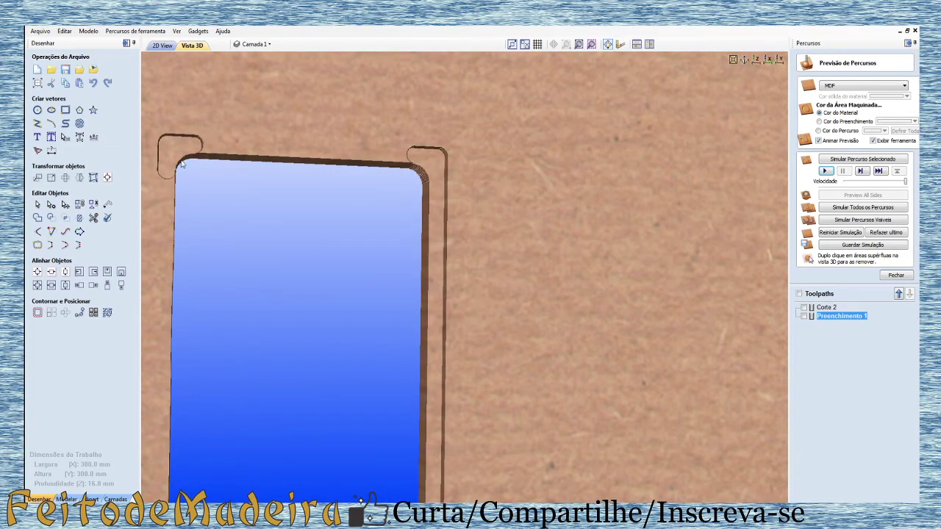
# Step: Change the Preenchimento 1 toolpath to Contorno clearing, recalculate it and simulate the rebate cut
pyautogui.doubleClick(864, 316)
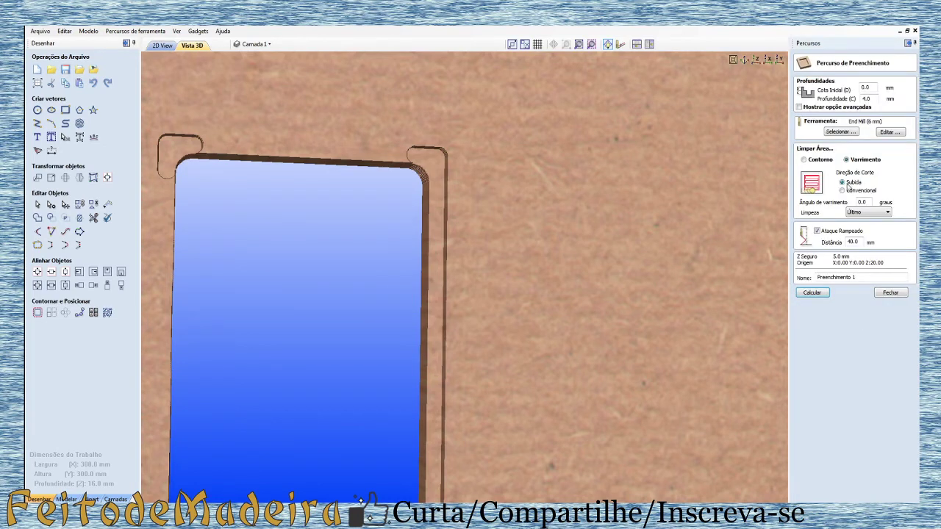
pyautogui.click(803, 160)
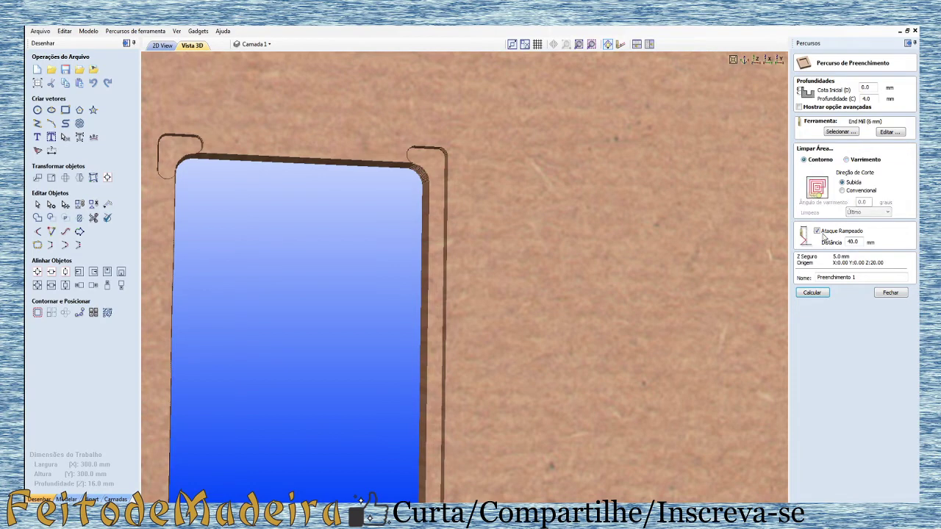
pyautogui.click(808, 292)
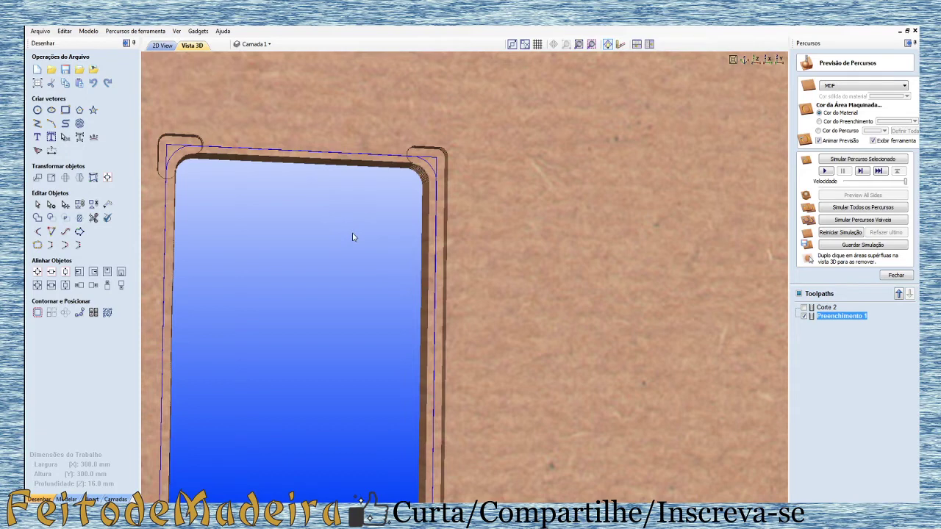
pyautogui.click(826, 171)
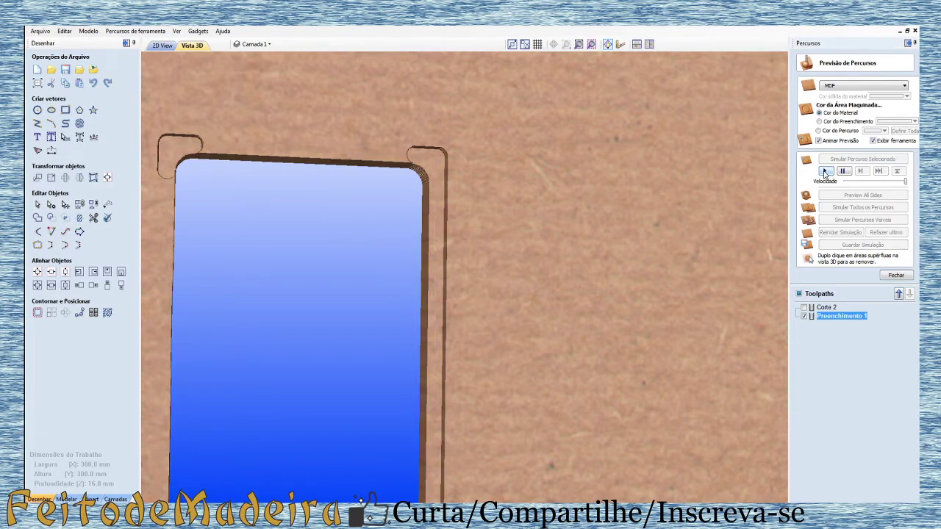
pyautogui.moveTo(561, 319); pyautogui.dragTo(540, 277)
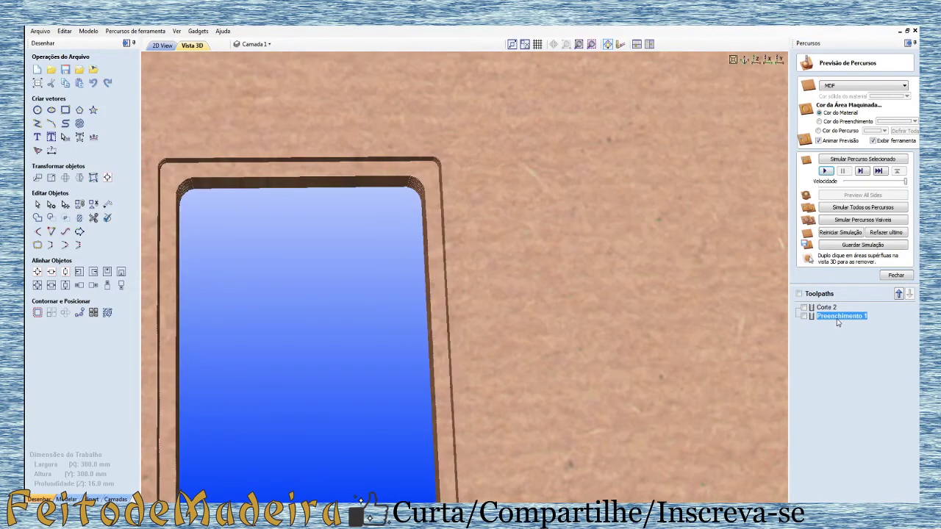
# Step: Change the Preenchimento 1 toolpath's tool to End Mill (3 mm) and recalculate it
pyautogui.doubleClick(837, 317)
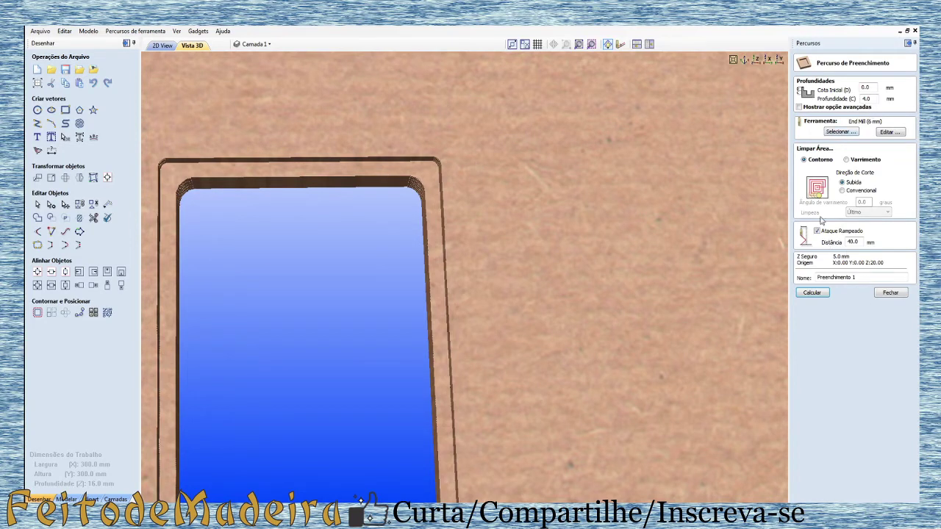
pyautogui.click(840, 132)
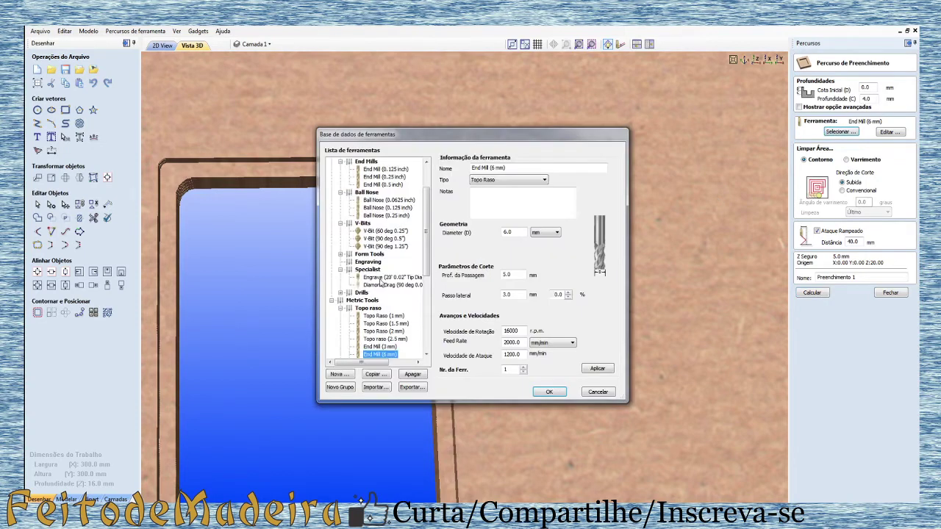
pyautogui.click(379, 346)
pyautogui.click(556, 392)
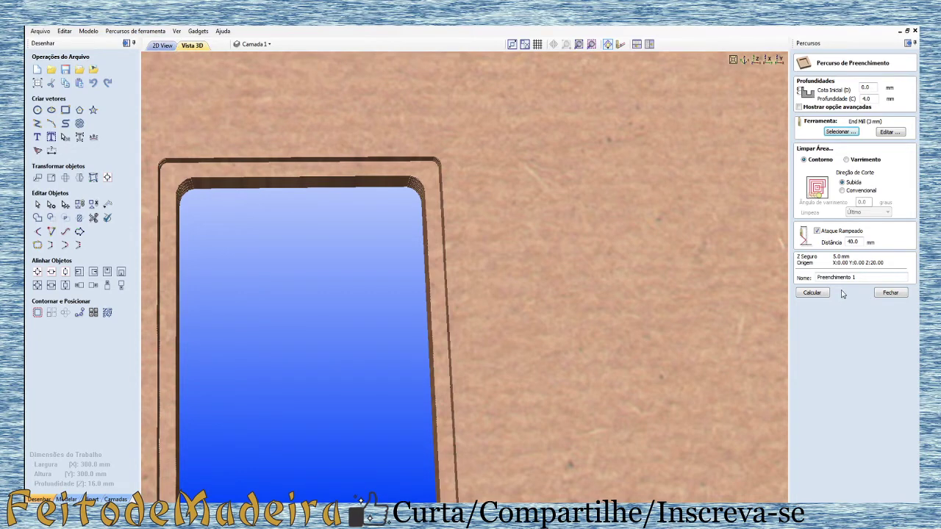
pyautogui.click(811, 292)
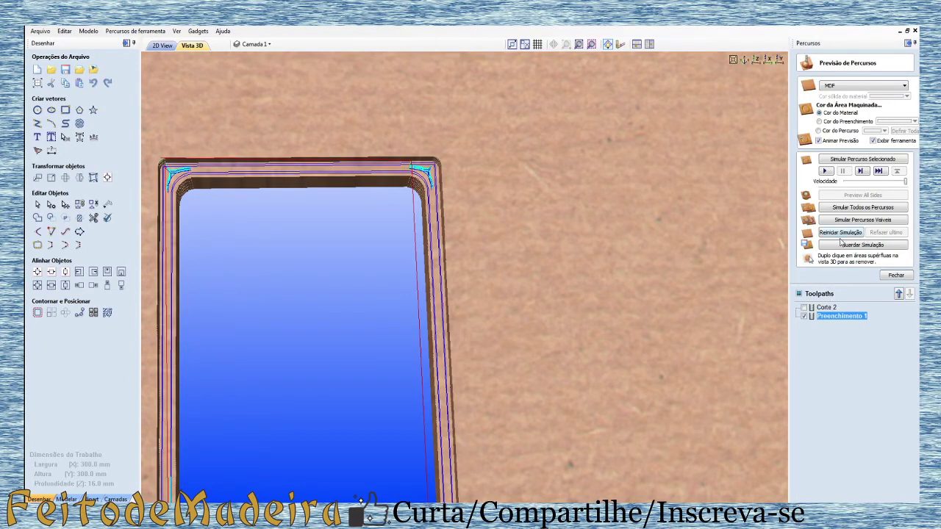
# Step: Change the Preenchimento 1 toolpath with the 3 mm tool to Varrimento clearing and recalculate it
pyautogui.doubleClick(829, 308)
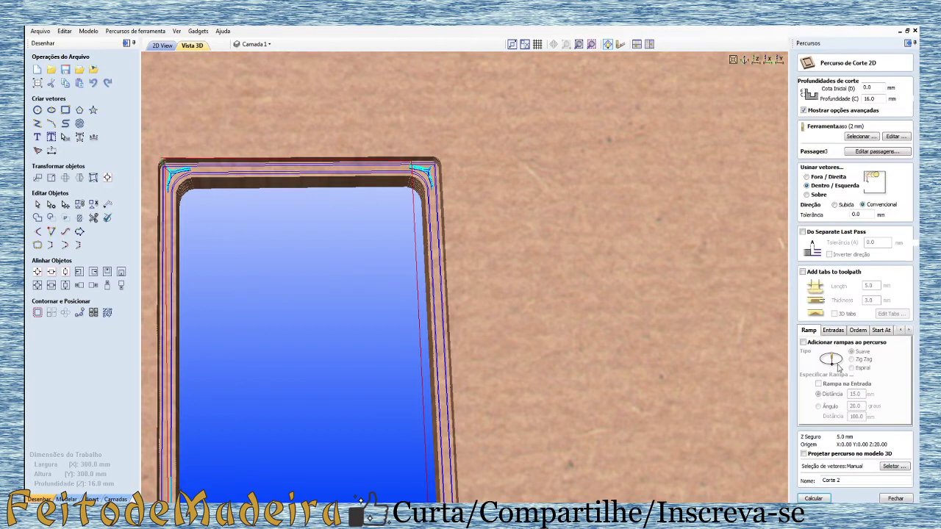
pyautogui.click(895, 499)
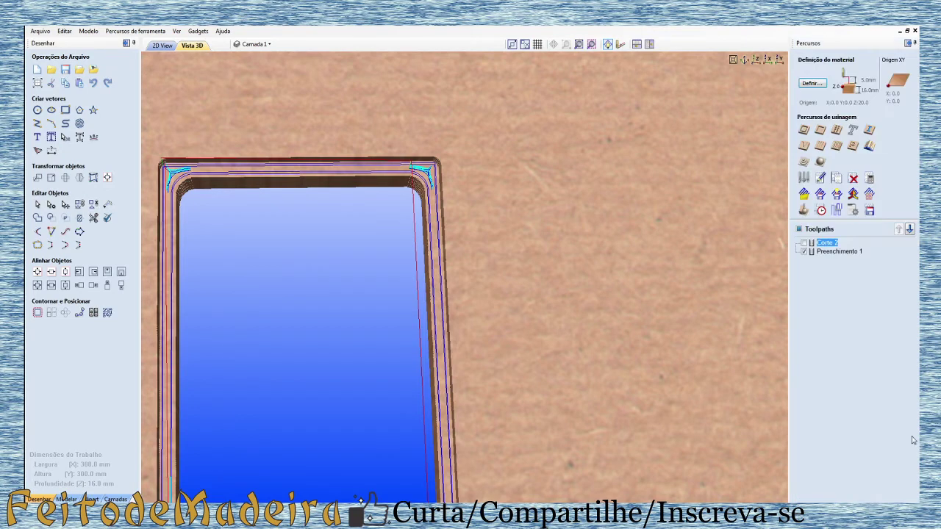
pyautogui.doubleClick(847, 253)
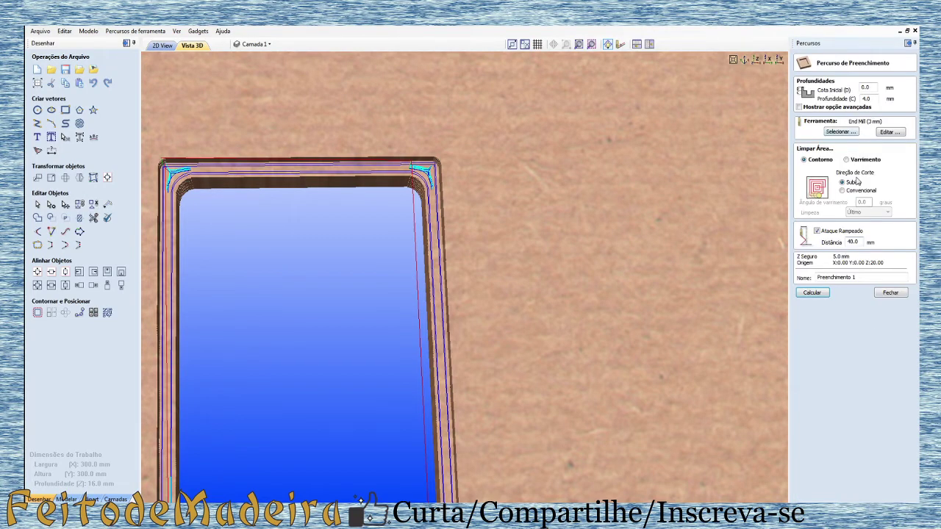
pyautogui.click(845, 160)
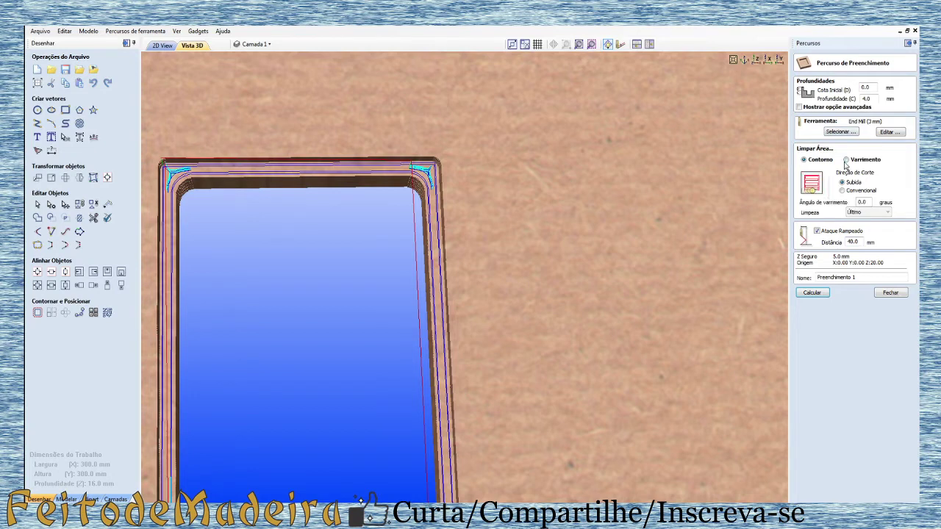
pyautogui.click(814, 294)
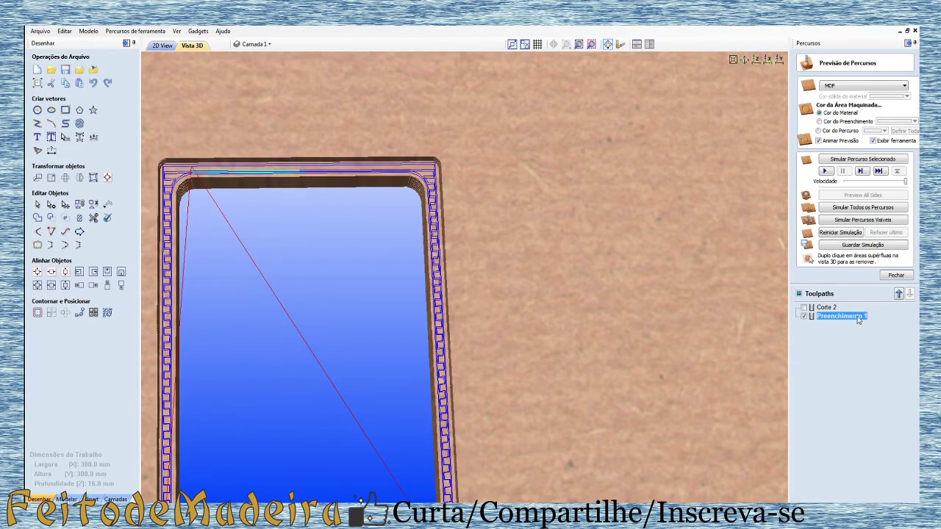
# Step: Switch the Preenchimento 1 toolpath back to Contorno clearing, recalculate it and hide its path lines in the 3D preview
pyautogui.doubleClick(821, 319)
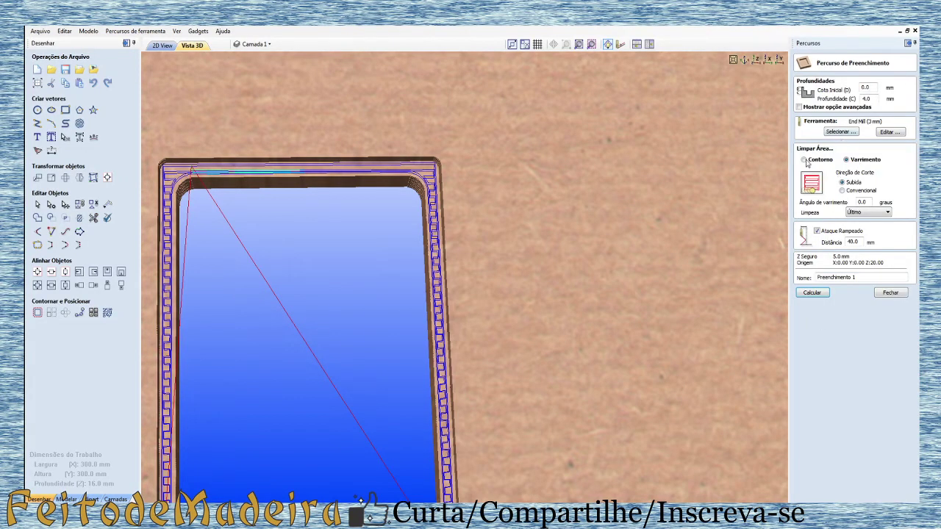
pyautogui.click(804, 160)
pyautogui.click(812, 293)
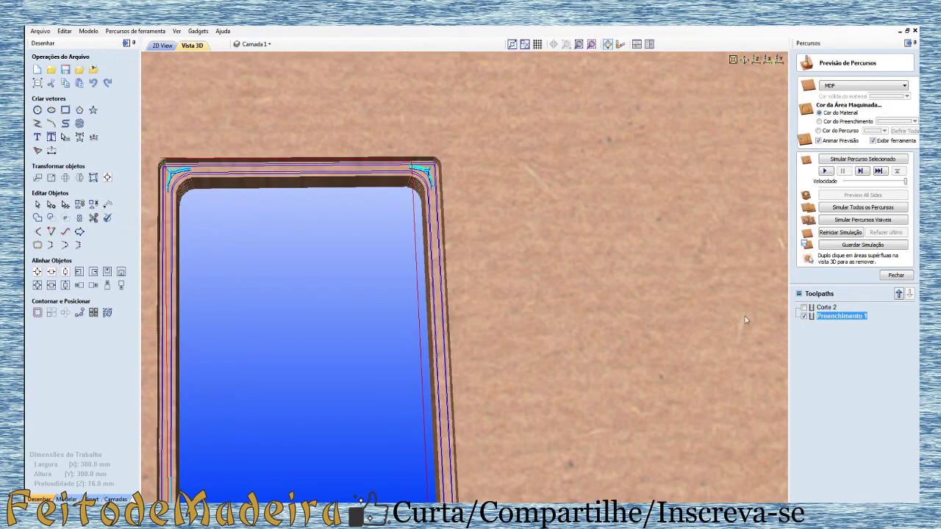
pyautogui.click(804, 316)
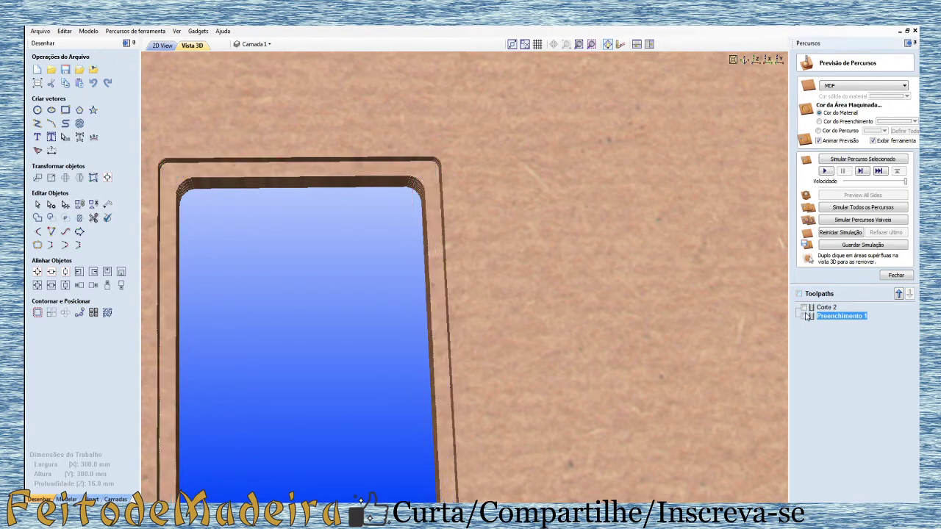
pyautogui.scroll(-3, 667, 289)
pyautogui.moveTo(715, 311); pyautogui.dragTo(455, 329)
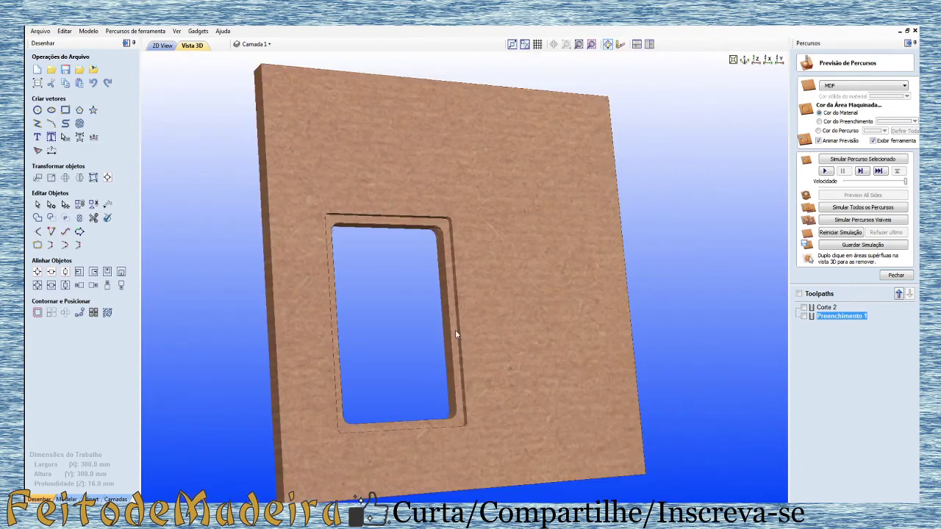
# Step: Start a 2D cut toolpath for the frame's arched outline, machining Fora / Direita of the vector
pyautogui.click(157, 45)
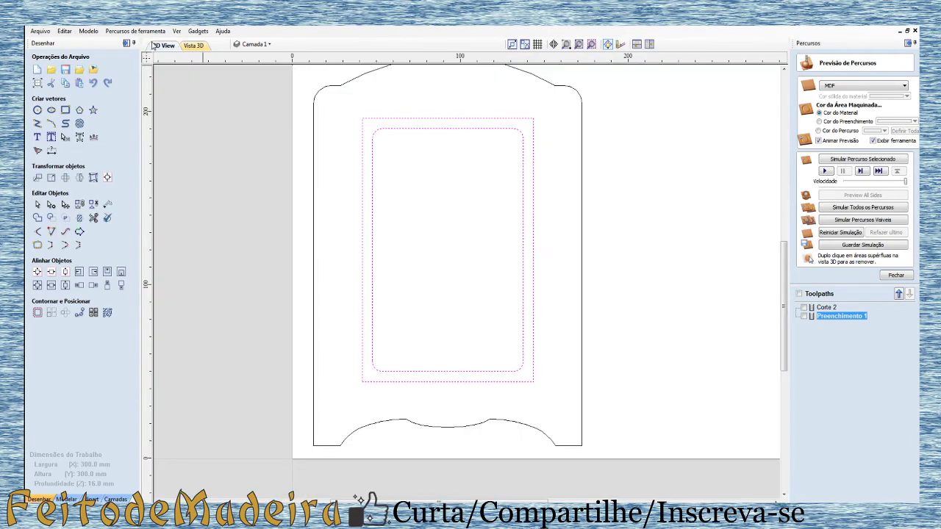
pyautogui.click(314, 293)
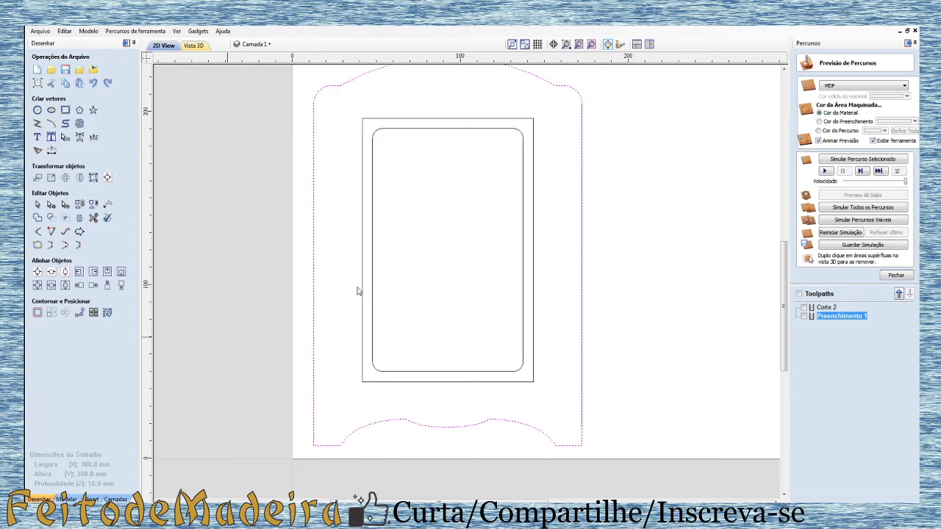
pyautogui.click(906, 278)
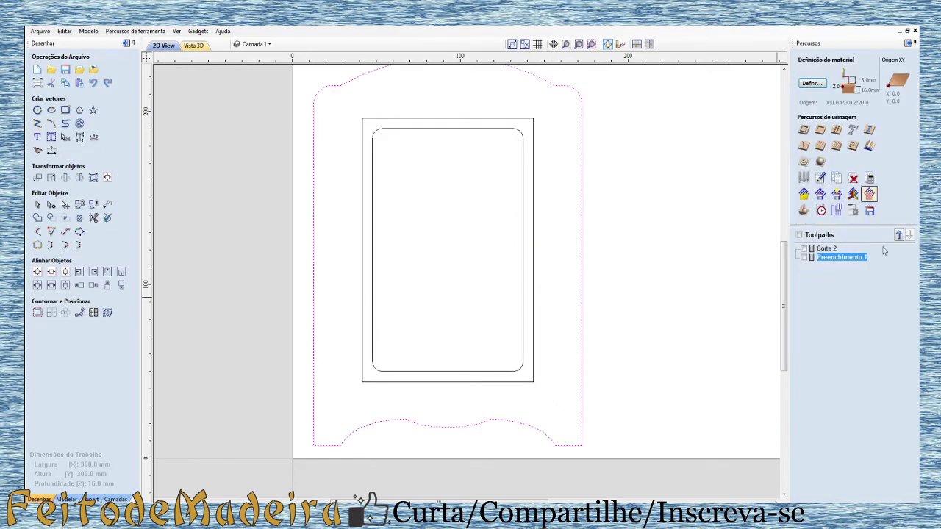
pyautogui.click(803, 131)
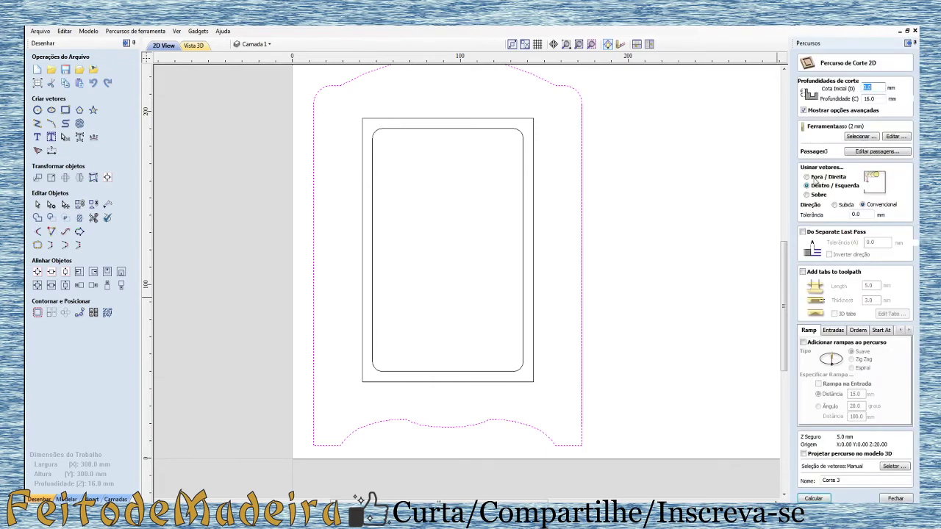
pyautogui.click(806, 177)
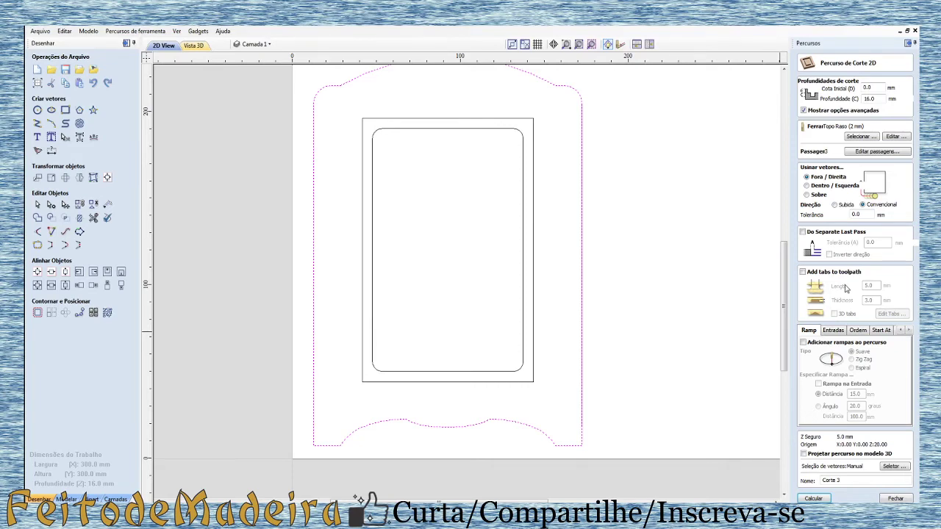
# Step: Enable tabs on the outline toolpath and add a constant number of 4 tabs along the vector
pyautogui.click(802, 272)
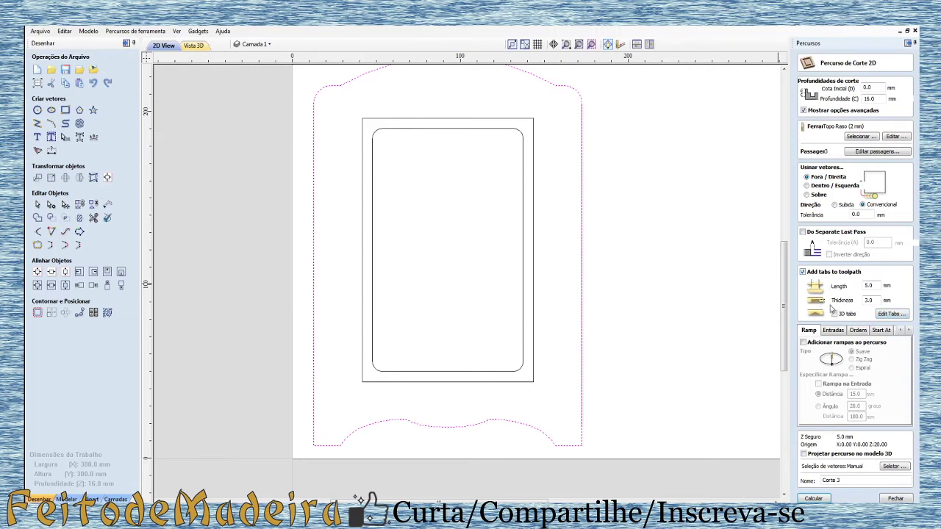
pyautogui.click(890, 314)
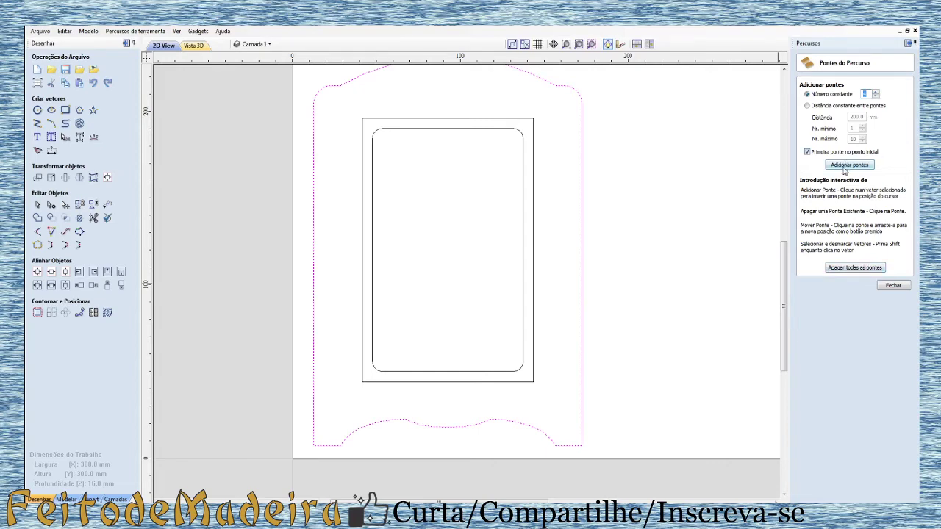
pyautogui.click(845, 168)
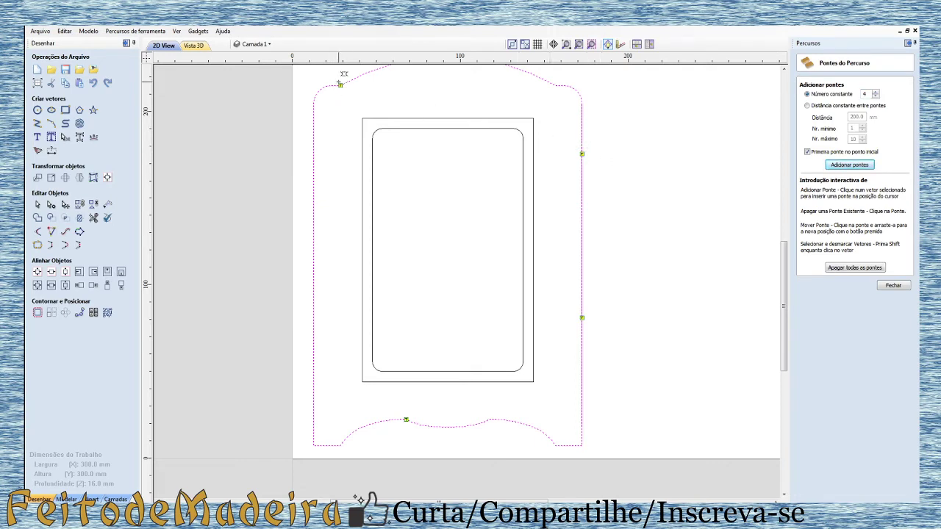
# Step: Move the four tabs onto the outline's straight sides, one near the upper and one near the lower end of each
pyautogui.scroll(-1, 394, 132)
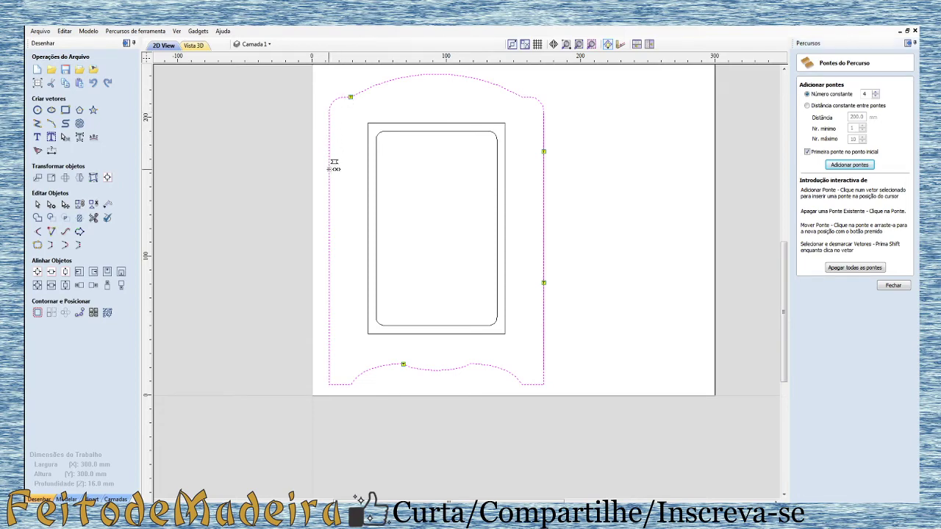
pyautogui.moveTo(329, 140)
pyautogui.mouseDown()
pyautogui.moveTo(328, 130)
pyautogui.moveTo(328, 143)
pyautogui.mouseUp()
pyautogui.moveTo(343, 343); pyautogui.dragTo(329, 335)
pyautogui.moveTo(545, 282); pyautogui.dragTo(546, 340)
pyautogui.moveTo(553, 185); pyautogui.dragTo(555, 129)
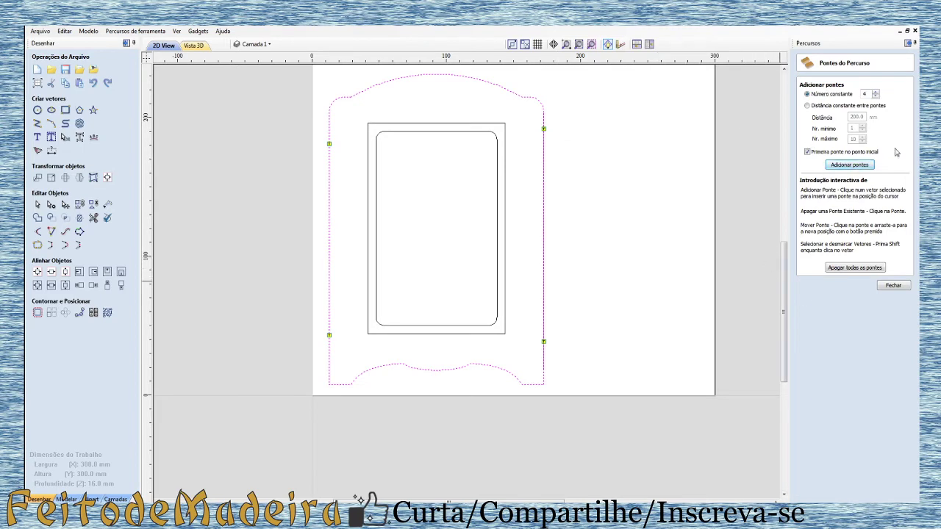
pyautogui.click(893, 285)
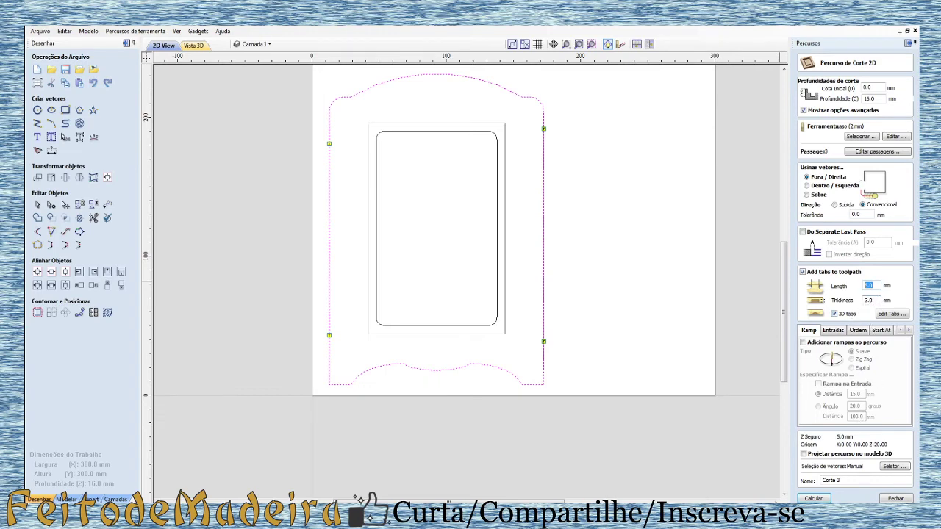
# Step: Calculate the outline cut with 3D tabs and simulate it on the MDF block
pyautogui.click(812, 498)
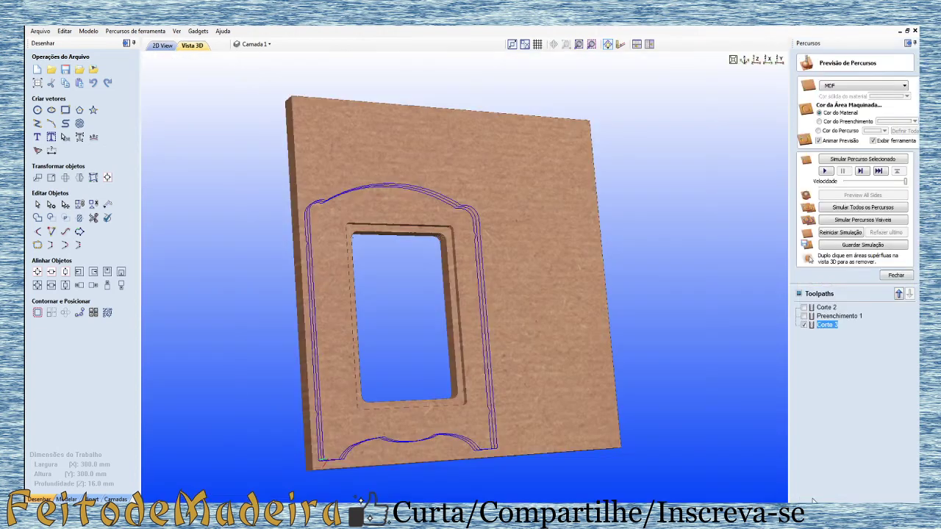
pyautogui.click(822, 172)
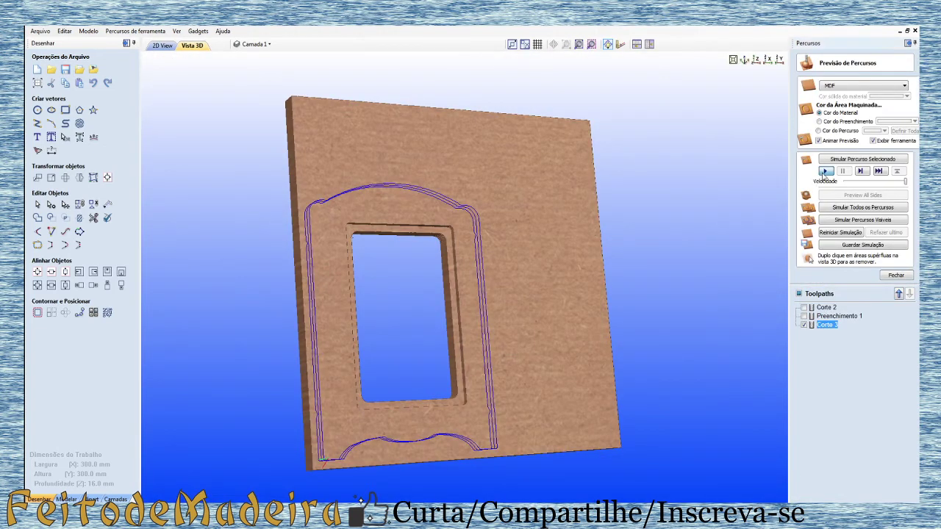
pyautogui.moveTo(345, 382); pyautogui.dragTo(276, 383)
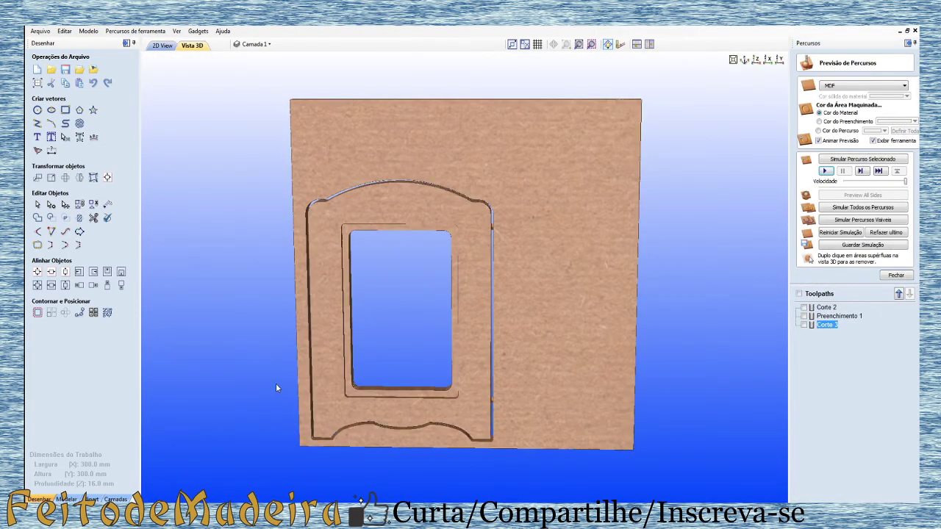
pyautogui.scroll(2, 474, 281)
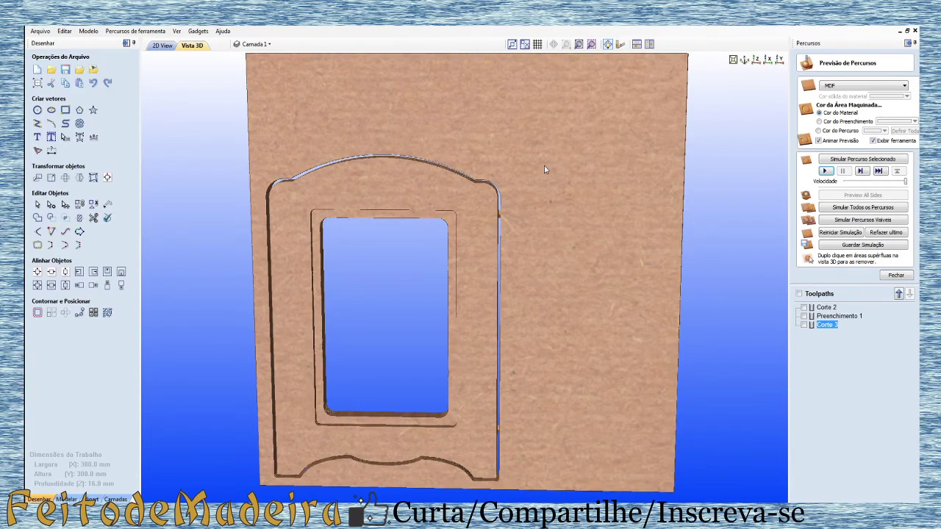
pyautogui.moveTo(544, 170); pyautogui.dragTo(565, 154)
# Step: Try to remove the waste material from the simulated outline cut that has tabs
pyautogui.doubleClick(475, 292)
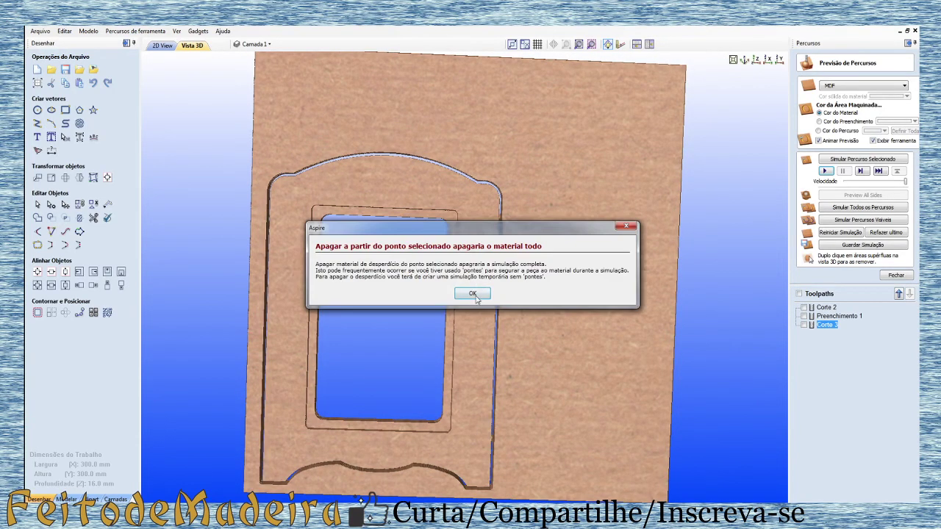
pyautogui.click(471, 297)
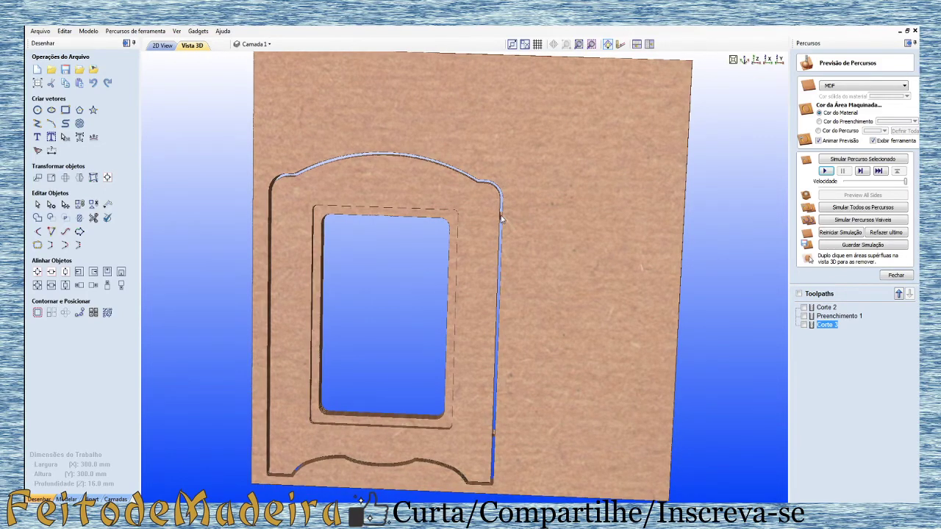
pyautogui.moveTo(513, 204); pyautogui.dragTo(500, 137)
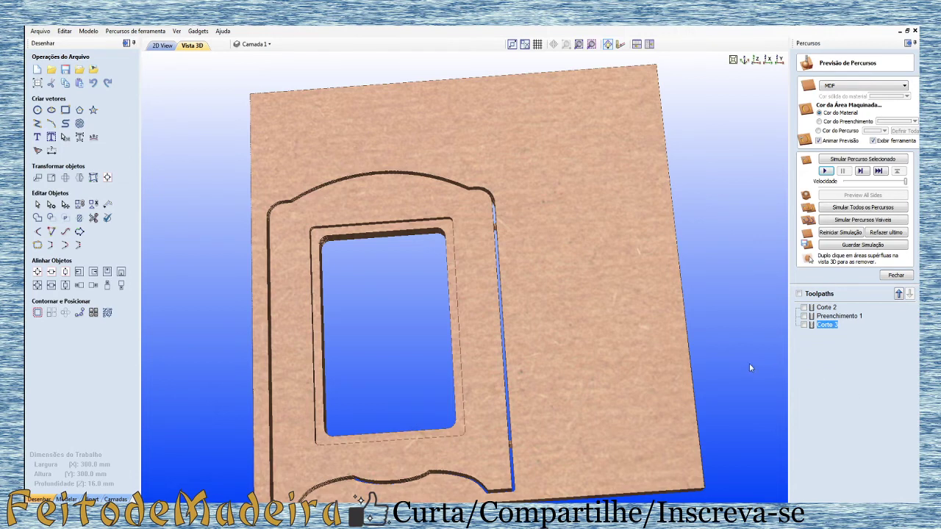
# Step: Turn off the tabs on the Corte 3 toolpath, recalculate it and simulate the cut
pyautogui.doubleClick(826, 324)
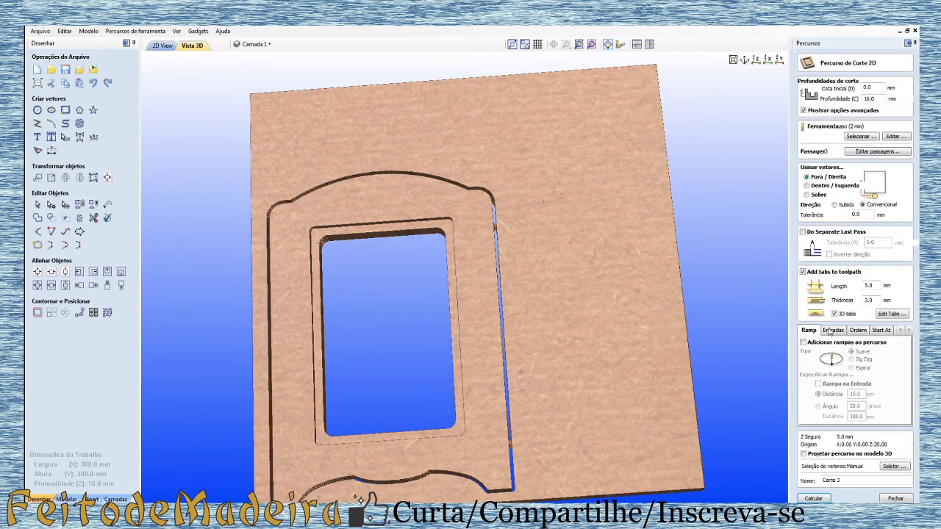
pyautogui.click(803, 272)
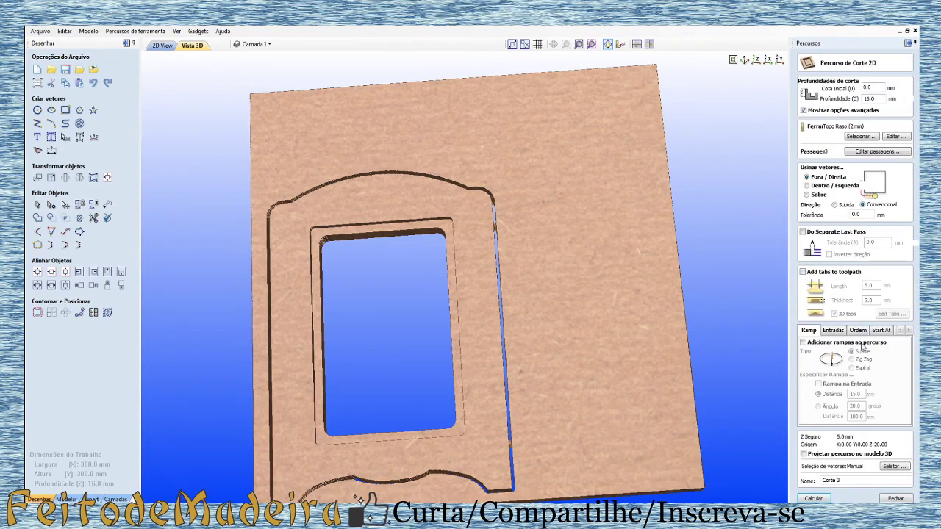
pyautogui.click(813, 498)
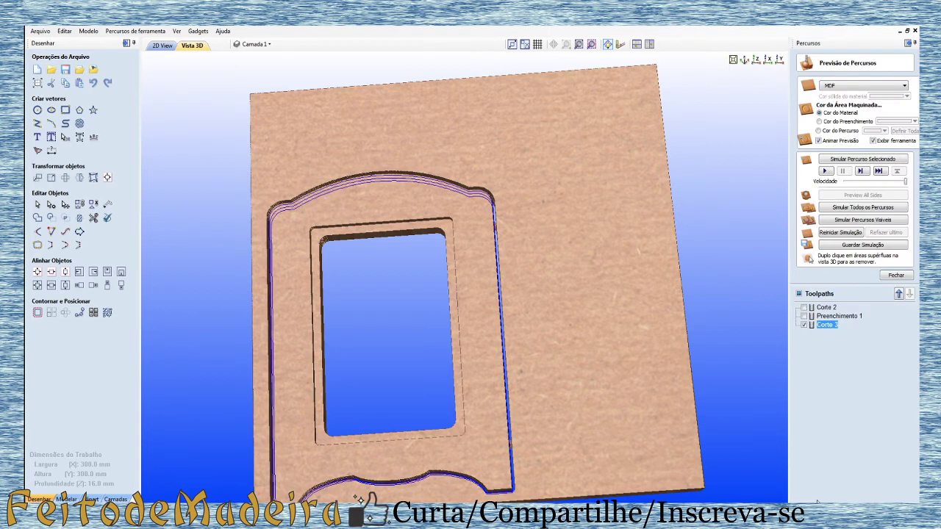
pyautogui.click(832, 159)
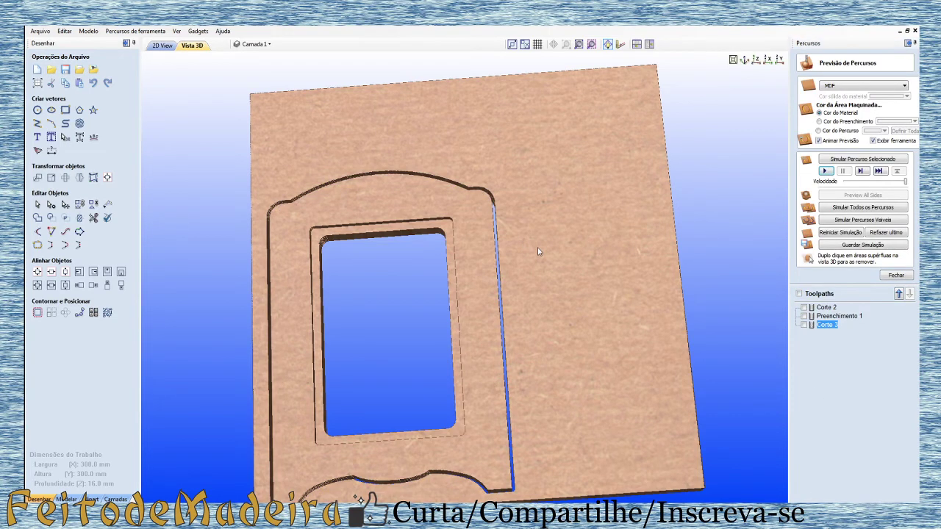
# Step: Remove the waste material around the simulated frame and examine the cut piece from several angles
pyautogui.moveTo(462, 395); pyautogui.dragTo(553, 323)
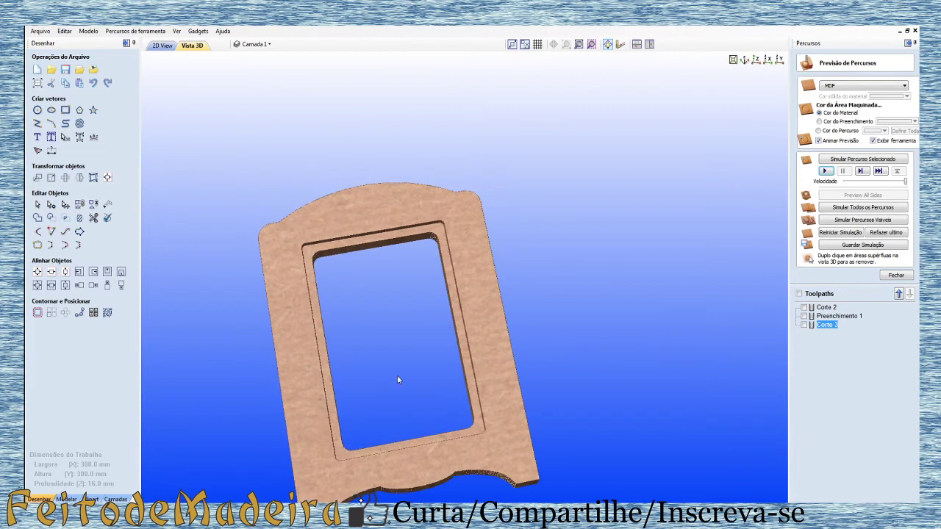
pyautogui.moveTo(397, 379); pyautogui.dragTo(641, 133)
pyautogui.moveTo(457, 218); pyautogui.dragTo(279, 359)
pyautogui.moveTo(496, 279); pyautogui.dragTo(474, 369)
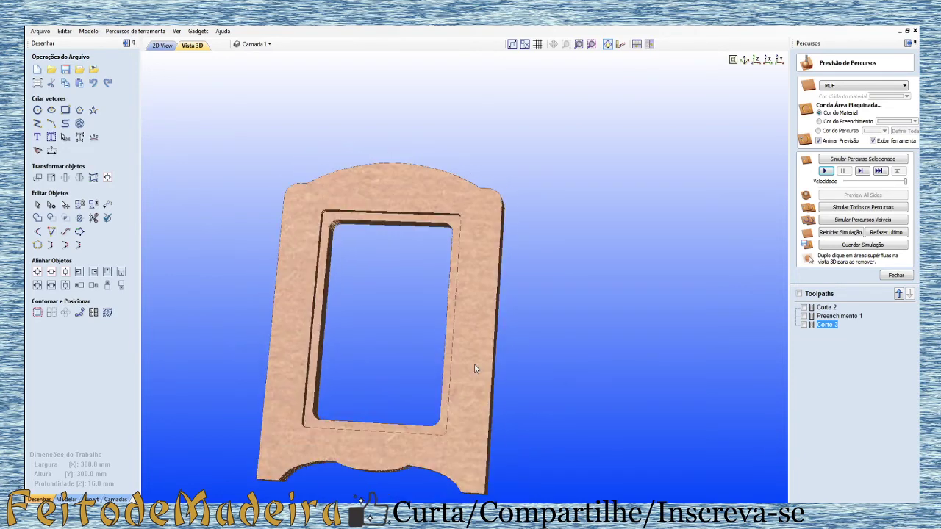
# Step: Turn the tabs back on for Corte 3, recalculate it and examine the 3D tab moves along the frame's edge
pyautogui.doubleClick(816, 325)
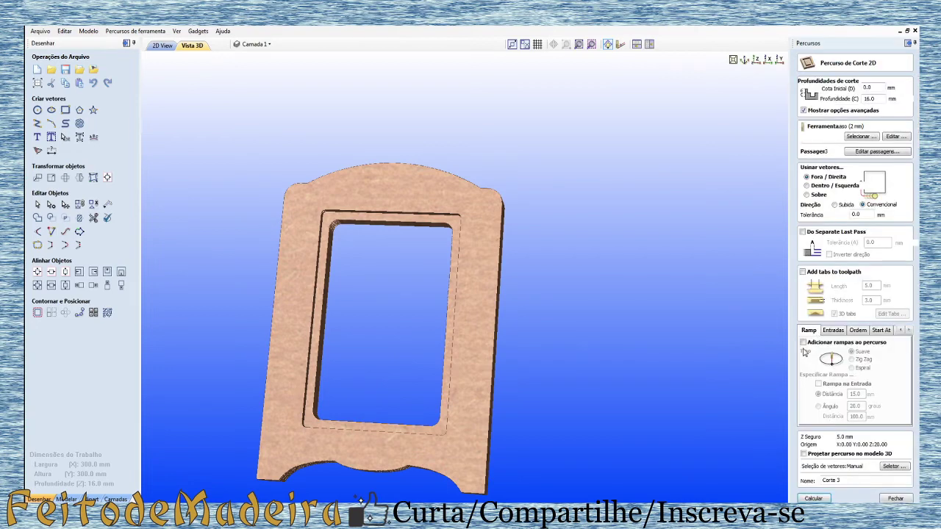
pyautogui.click(803, 272)
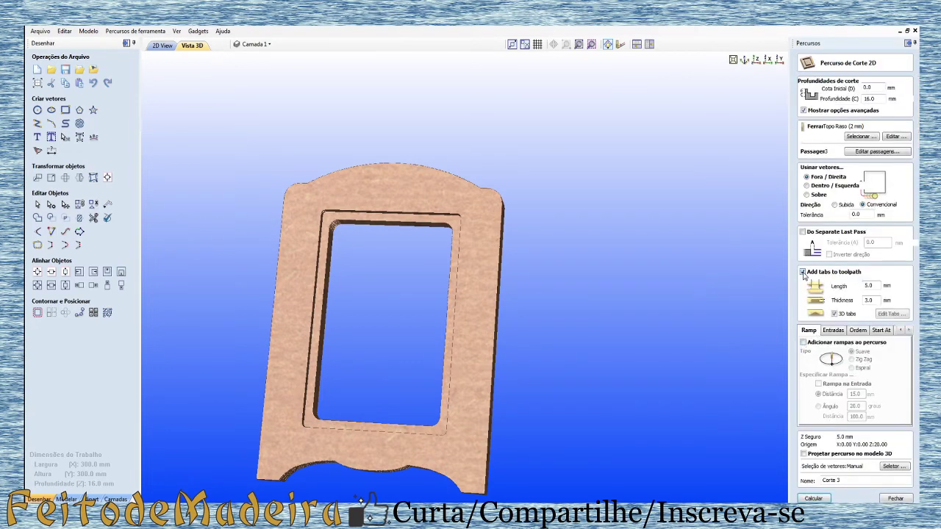
pyautogui.click(814, 499)
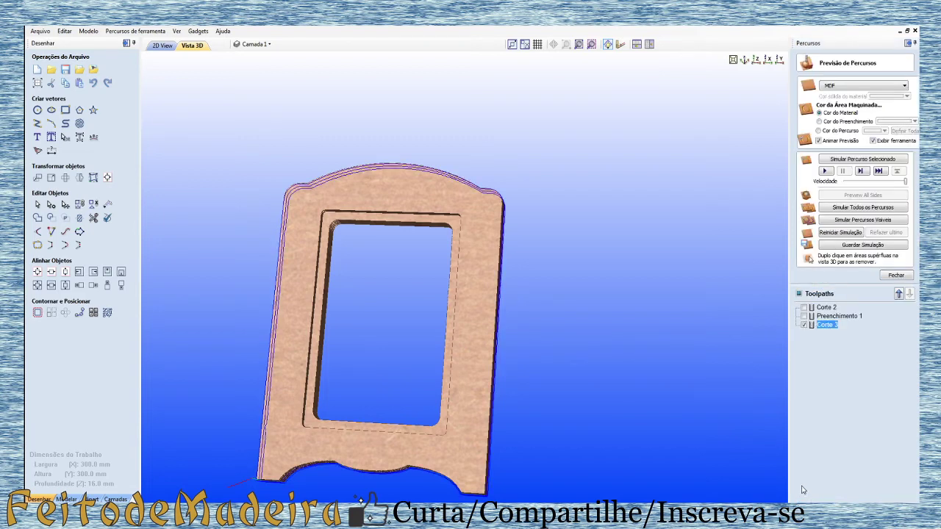
pyautogui.moveTo(436, 358); pyautogui.dragTo(483, 319)
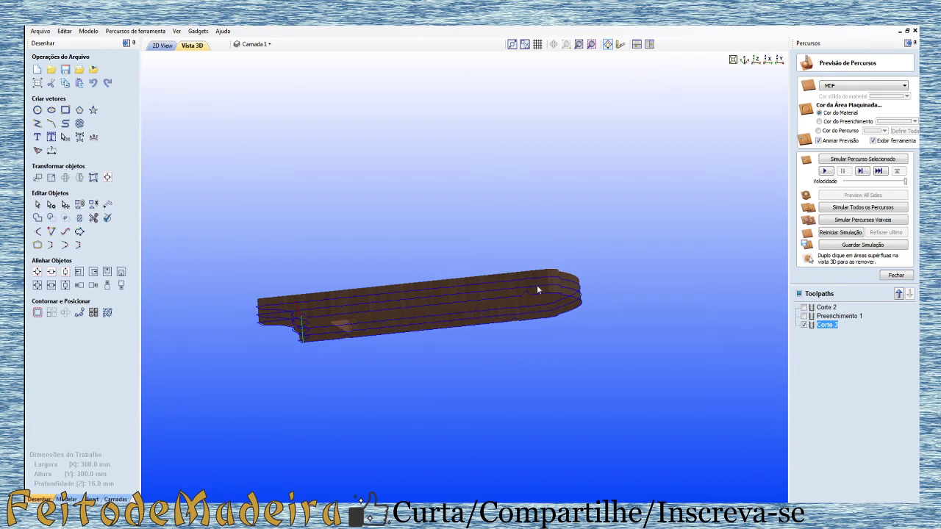
pyautogui.scroll(3, 536, 291)
pyautogui.scroll(2, 613, 299)
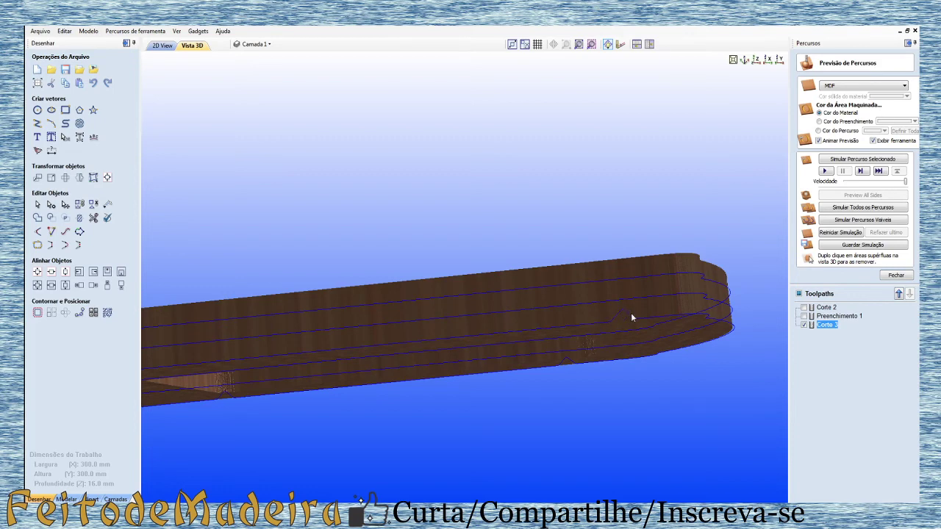
# Step: Turn off 3D tabs for the Corte 3 toolpath and recalculate it
pyautogui.doubleClick(825, 325)
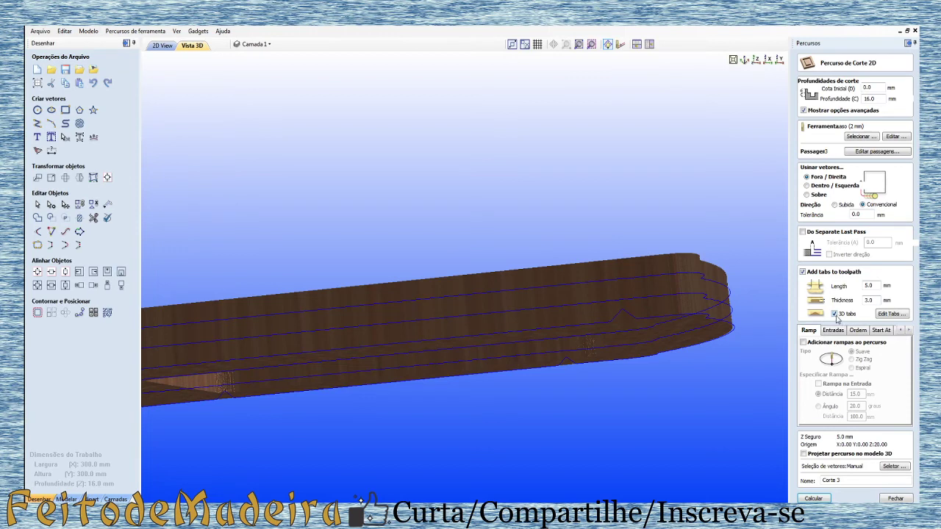
pyautogui.click(814, 498)
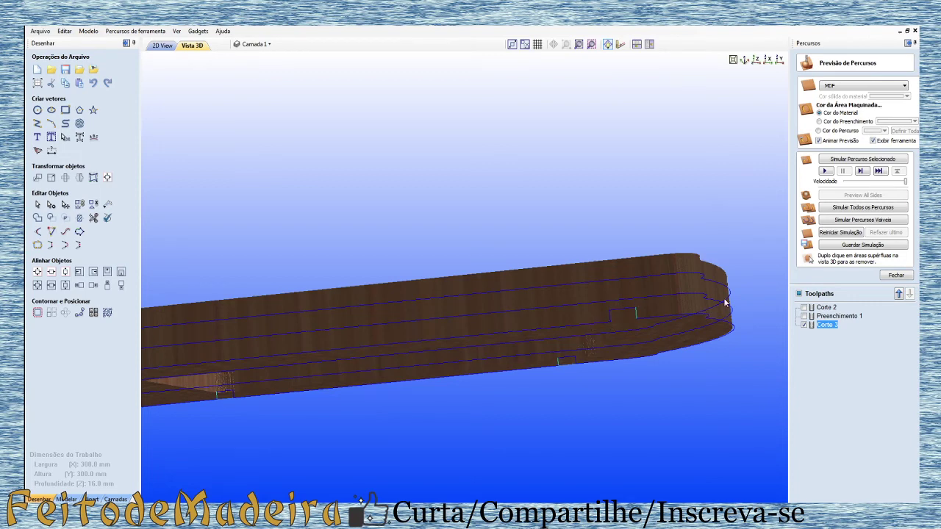
# Step: Hide the Corte 3 toolpath lines and examine the simulated frame from the front in the 3D view
pyautogui.click(162, 46)
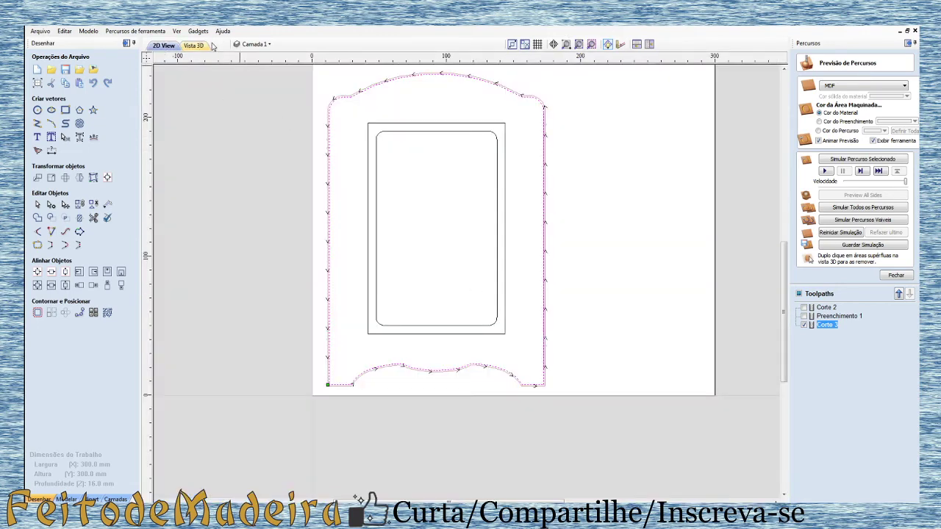
pyautogui.click(191, 45)
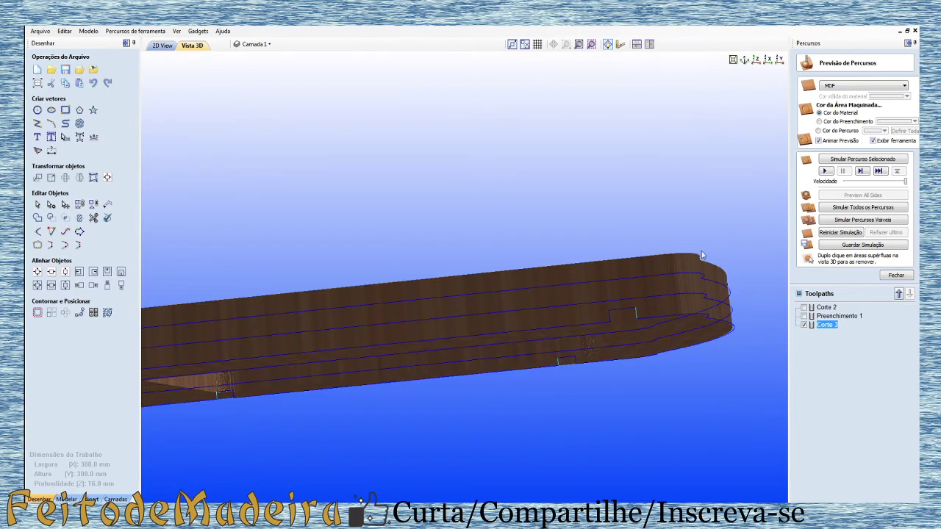
pyautogui.click(804, 325)
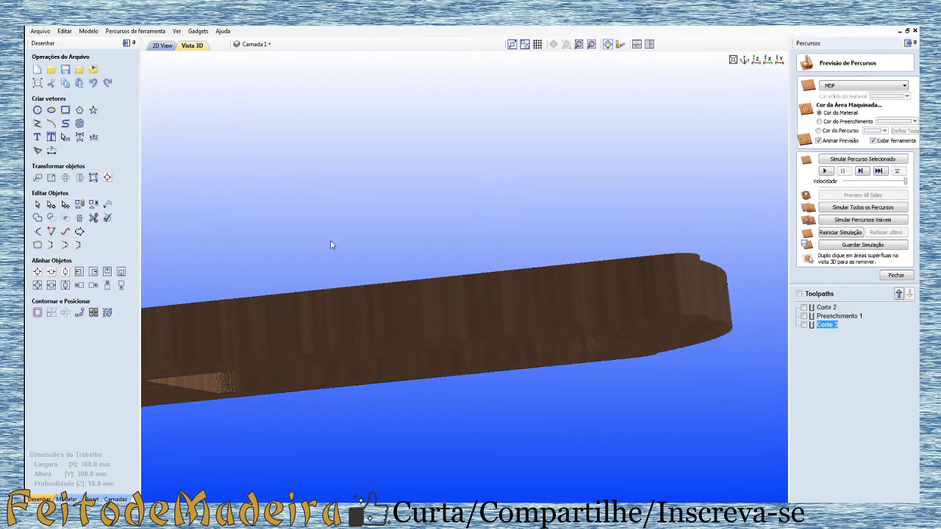
pyautogui.moveTo(187, 264); pyautogui.dragTo(514, 463)
pyautogui.scroll(-3, 566, 417)
pyautogui.moveTo(483, 346); pyautogui.dragTo(402, 306)
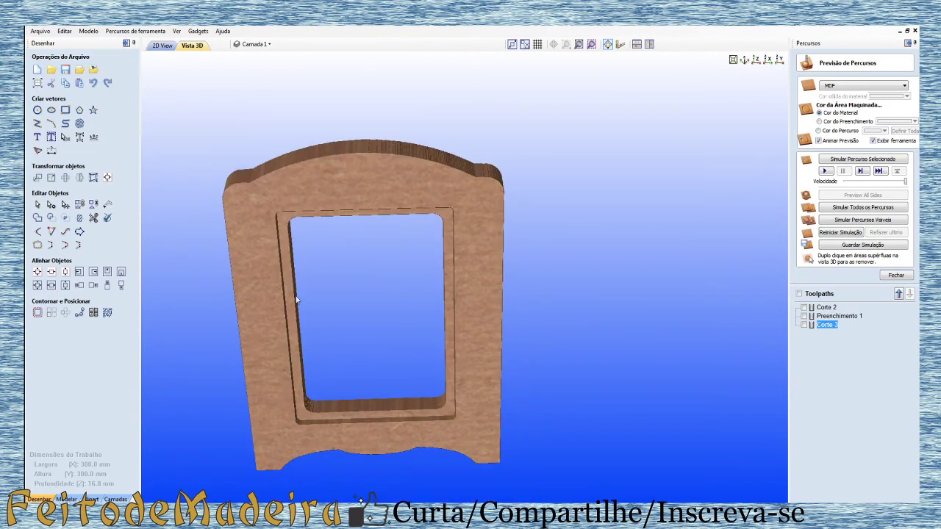
# Step: Compare the rectangular rebate vector in the 2D view with the rebate's machined corners in the 3D simulation
pyautogui.click(156, 45)
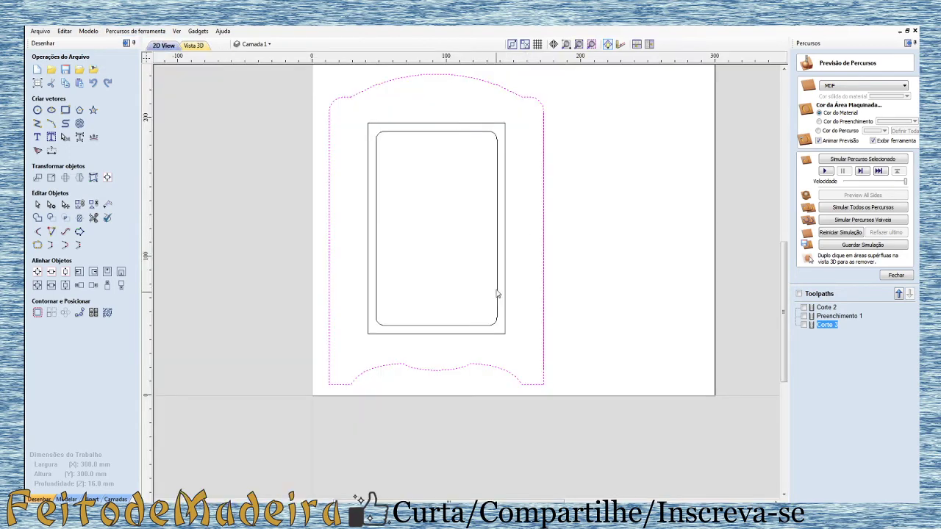
pyautogui.click(506, 321)
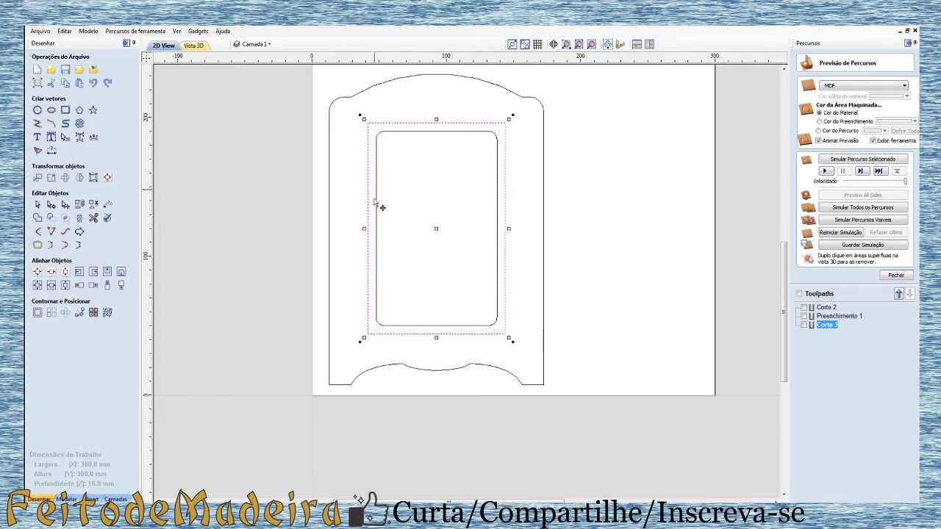
pyautogui.click(195, 46)
pyautogui.moveTo(399, 204); pyautogui.dragTo(380, 193)
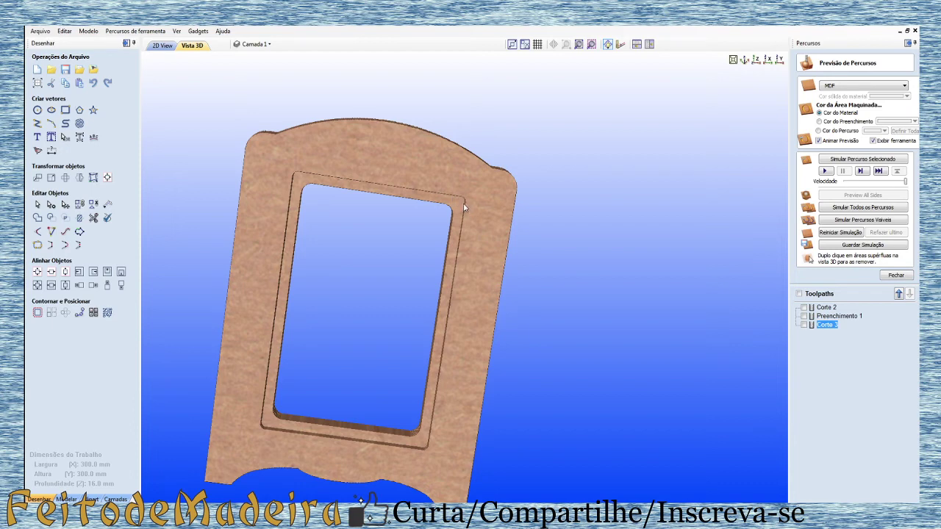
pyautogui.scroll(3, 464, 208)
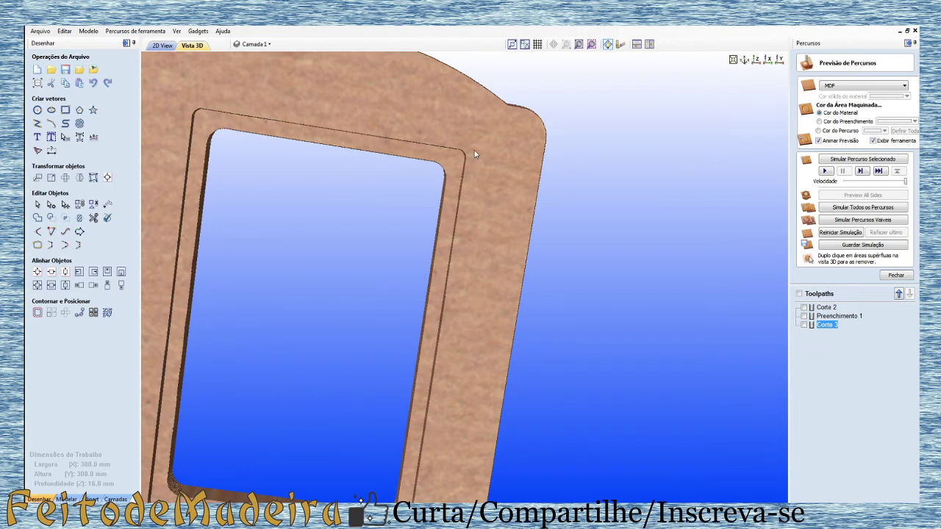
# Step: Draw a straight-cornered rectangle about 74 mm wide by 88 mm high in the empty material beside the frame's lower half
pyautogui.click(163, 46)
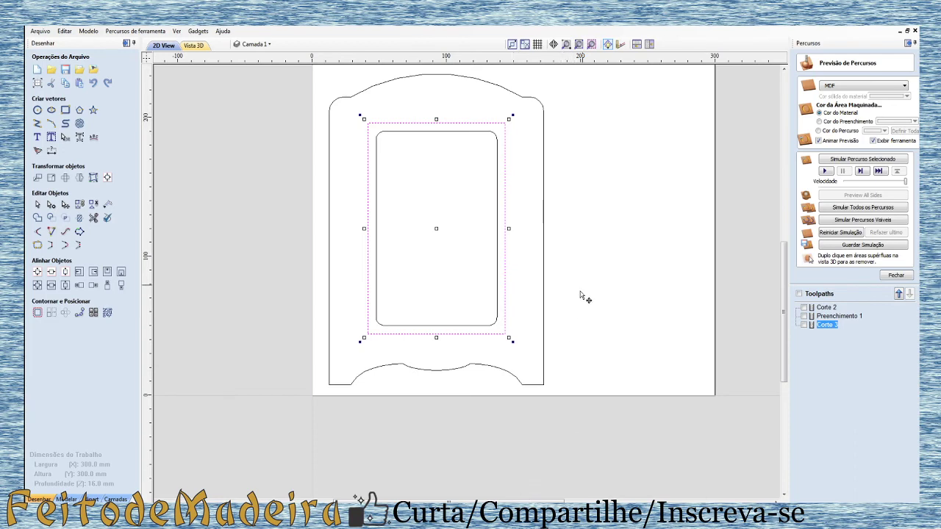
pyautogui.scroll(-1, 608, 245)
pyautogui.scroll(-1, 622, 315)
pyautogui.scroll(1, 584, 311)
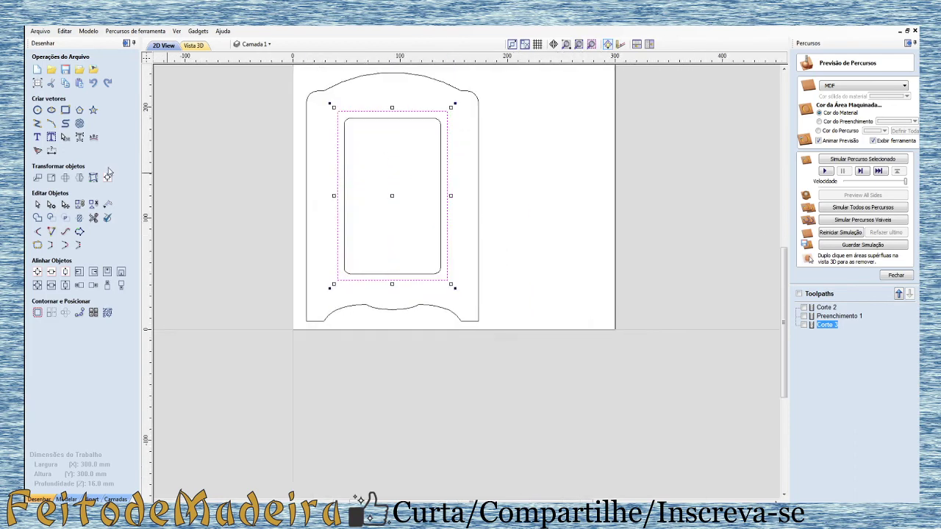
pyautogui.click(66, 110)
pyautogui.moveTo(525, 217); pyautogui.dragTo(605, 315)
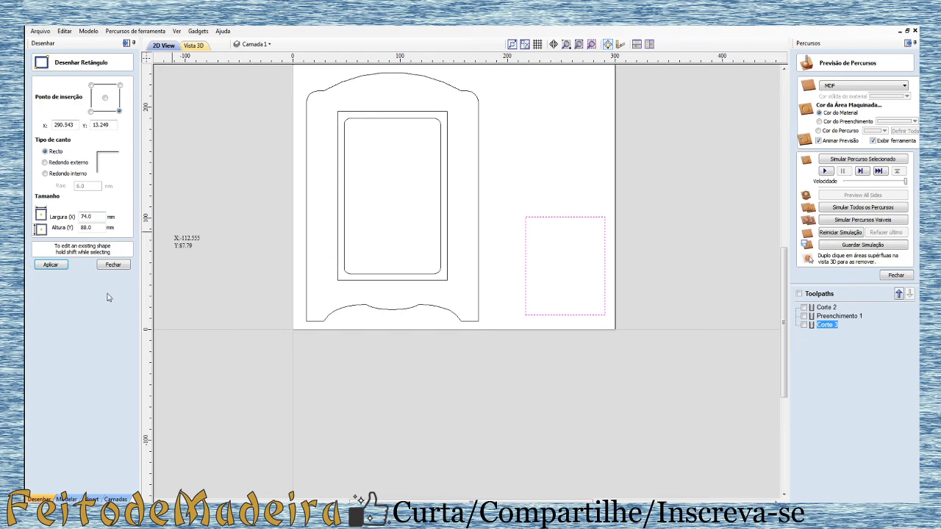
pyautogui.click(113, 264)
# Step: Draw a long, narrow horizontal rectangle above the first one, beside the frame's upper half
pyautogui.click(51, 122)
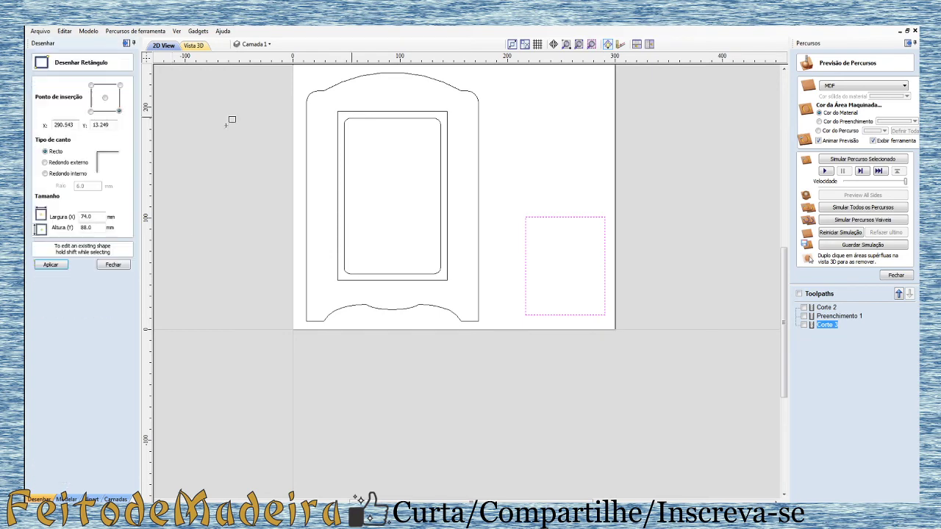
pyautogui.moveTo(508, 132)
pyautogui.mouseDown()
pyautogui.moveTo(531, 161)
pyautogui.moveTo(592, 172)
pyautogui.moveTo(610, 155)
pyautogui.moveTo(636, 156)
pyautogui.mouseUp()
pyautogui.click(119, 266)
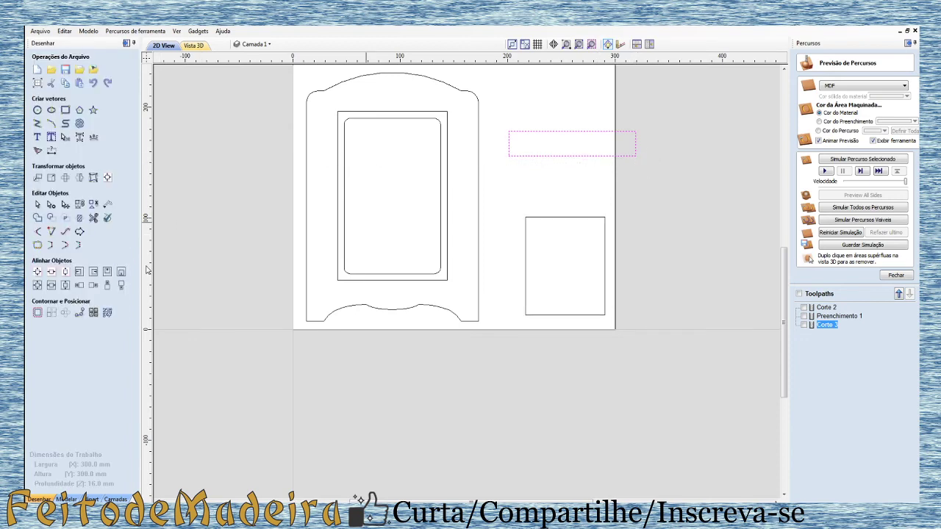
# Step: Rotate the narrow rectangle to slope downward to the right and place it diagonally across the larger rectangle
pyautogui.click(564, 132)
pyautogui.moveTo(640, 164); pyautogui.dragTo(605, 202)
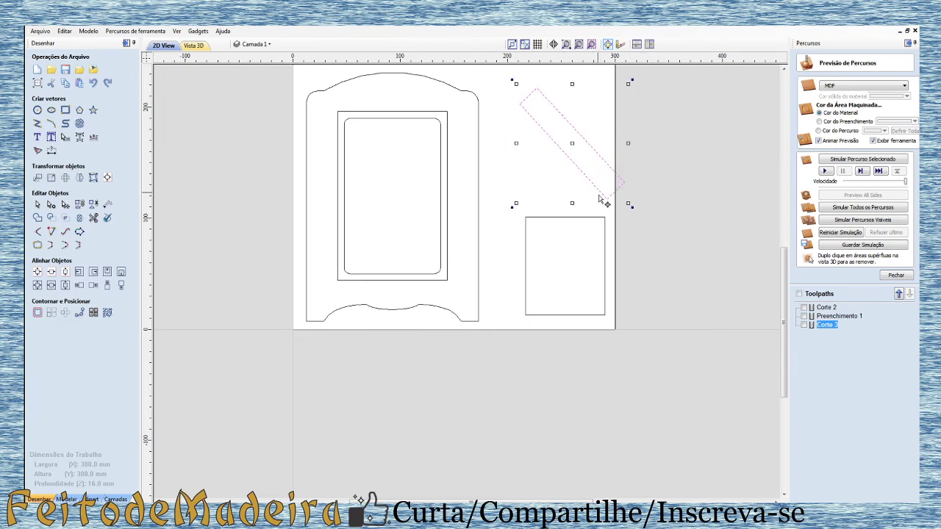
pyautogui.moveTo(576, 141); pyautogui.dragTo(556, 283)
pyautogui.click(552, 374)
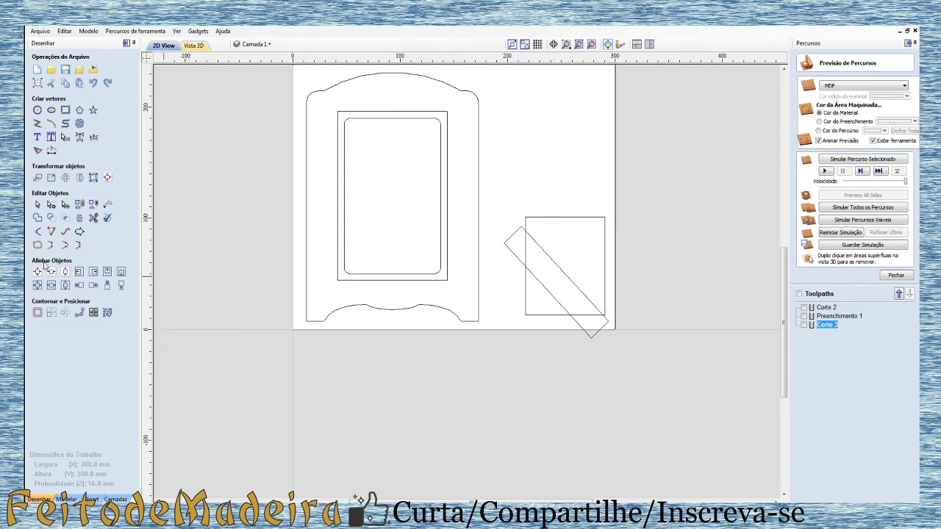
# Step: Trim the overlapping segments of both rectangles interactively to leave a slanted support leg with a vertical upper edge and flat base
pyautogui.click(94, 218)
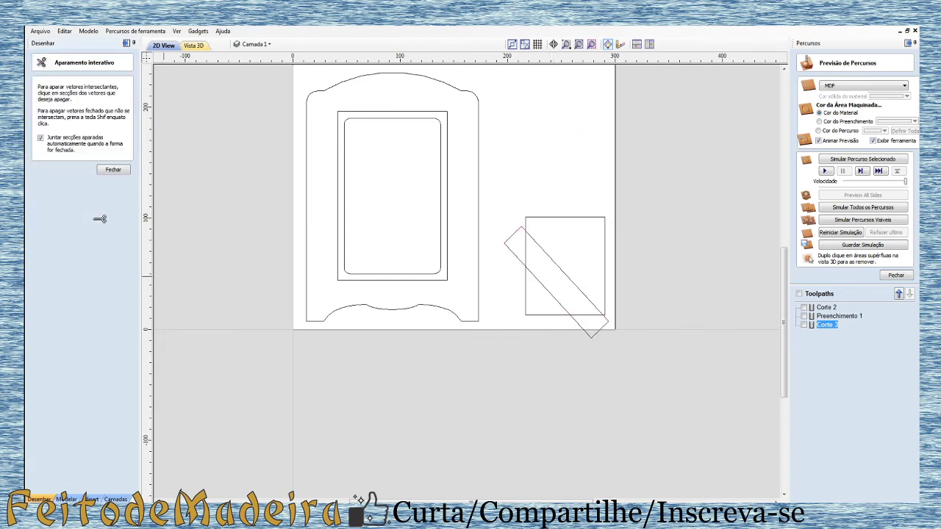
pyautogui.click(543, 214)
pyautogui.click(515, 252)
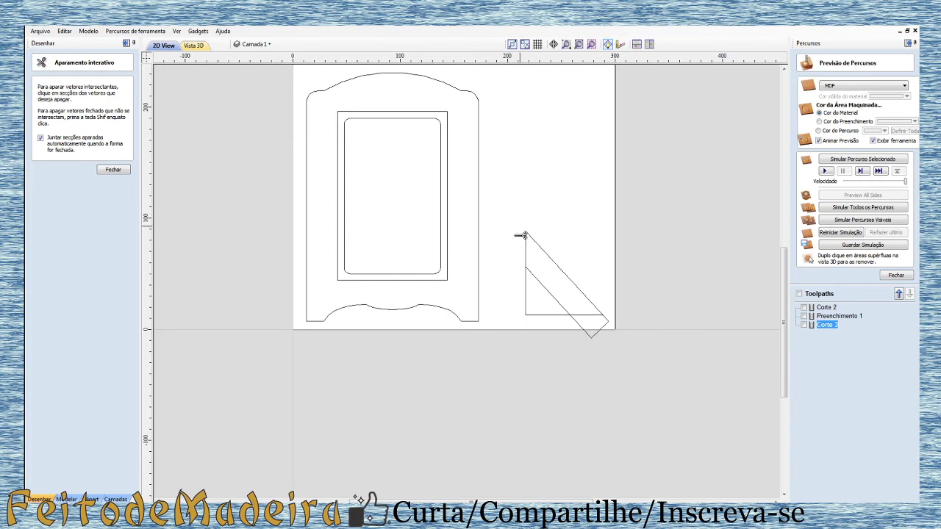
pyautogui.click(524, 298)
pyautogui.click(592, 330)
pyautogui.click(112, 170)
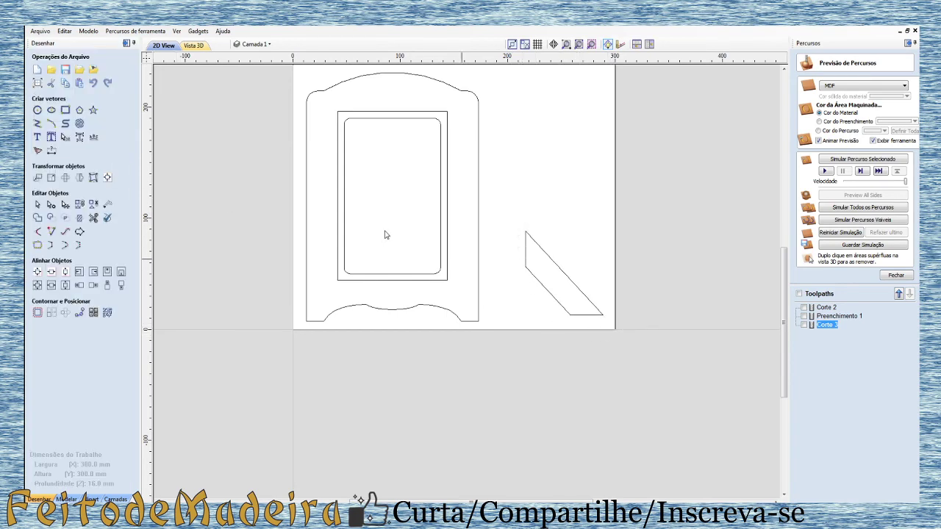
# Step: Move the support leg against the frame's right edge to show its fit, and place it back in the empty area
pyautogui.click(558, 266)
pyautogui.moveTo(526, 242); pyautogui.dragTo(478, 234)
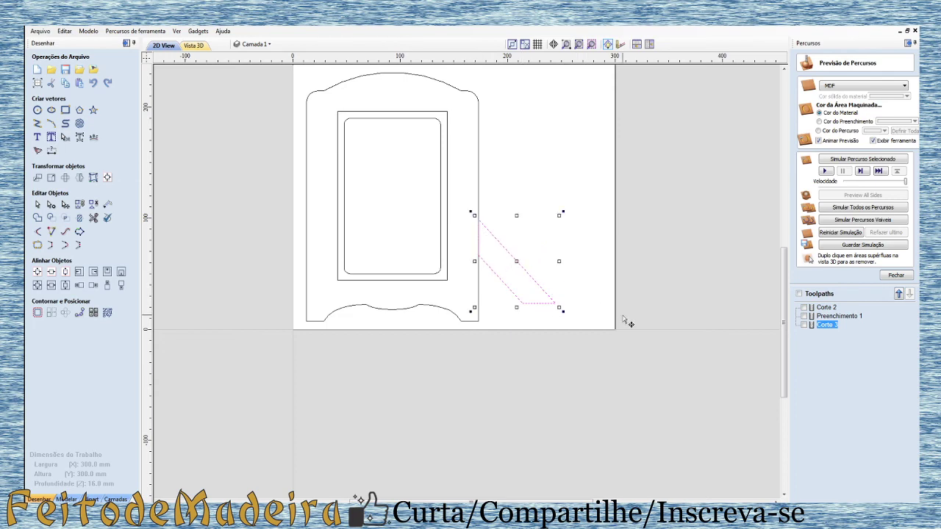
pyautogui.moveTo(518, 262); pyautogui.dragTo(552, 187)
# Step: Examine the simulated frame in the 3D view from the front and side, and return to the 2D drawing
pyautogui.click(189, 46)
pyautogui.scroll(-5, 505, 321)
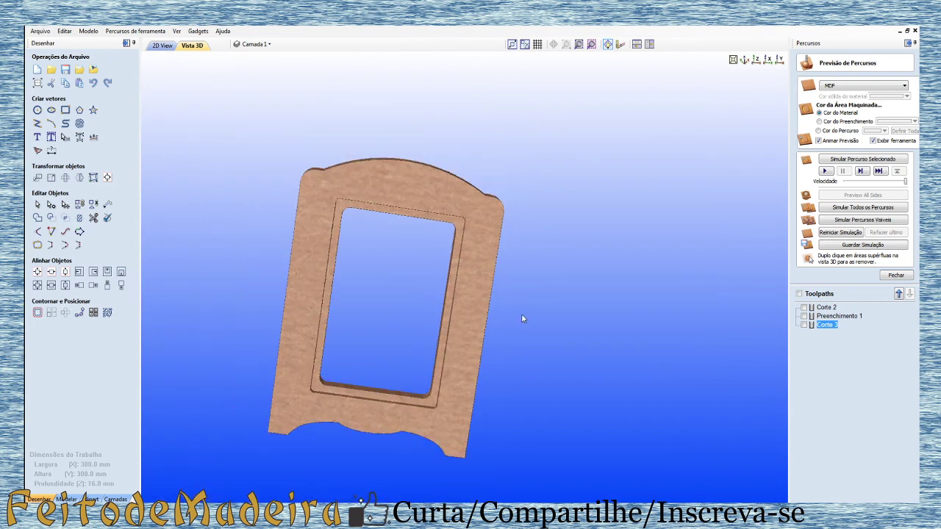
pyautogui.moveTo(466, 332); pyautogui.dragTo(400, 338)
pyautogui.moveTo(313, 335); pyautogui.dragTo(542, 336)
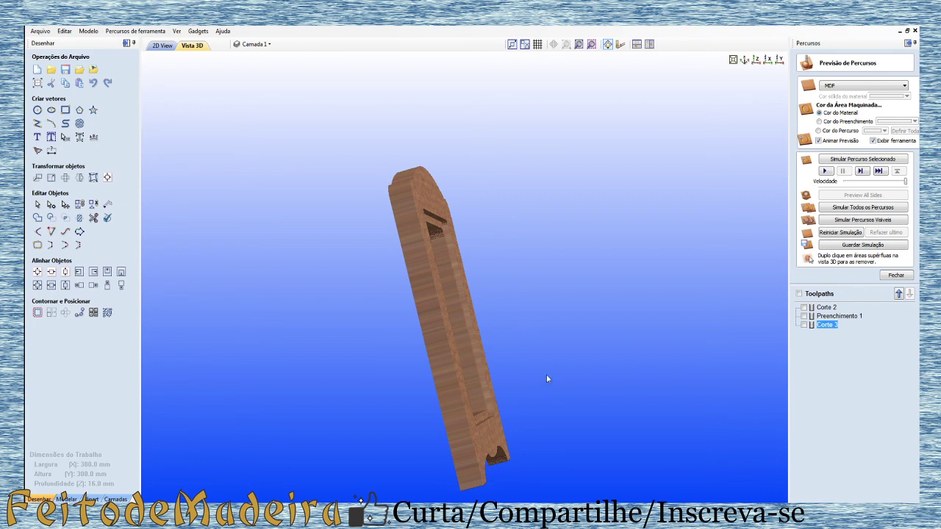
pyautogui.click(160, 45)
pyautogui.moveTo(482, 248); pyautogui.dragTo(523, 278)
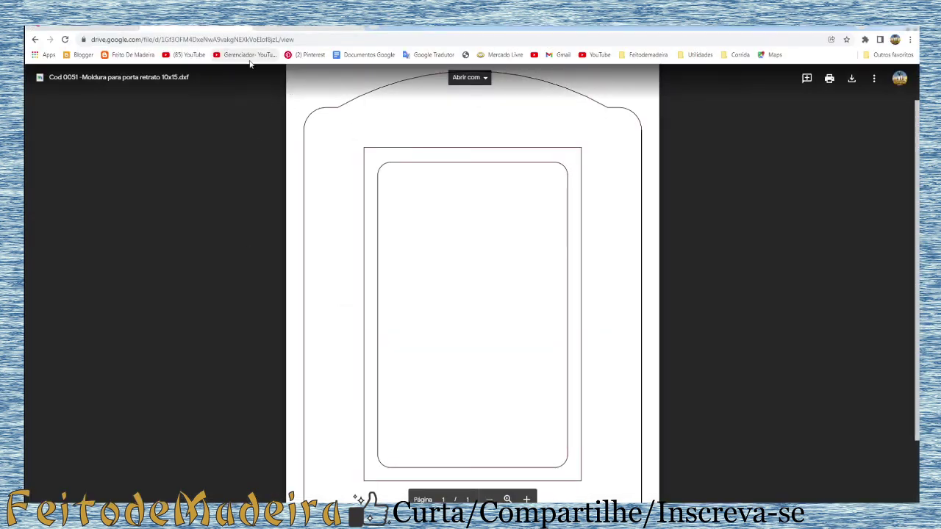
# Step: In the browser, open the Feito de Madeiras blog's project gallery and the 10x15 frame post, and find its DXF download link
pyautogui.click(77, 56)
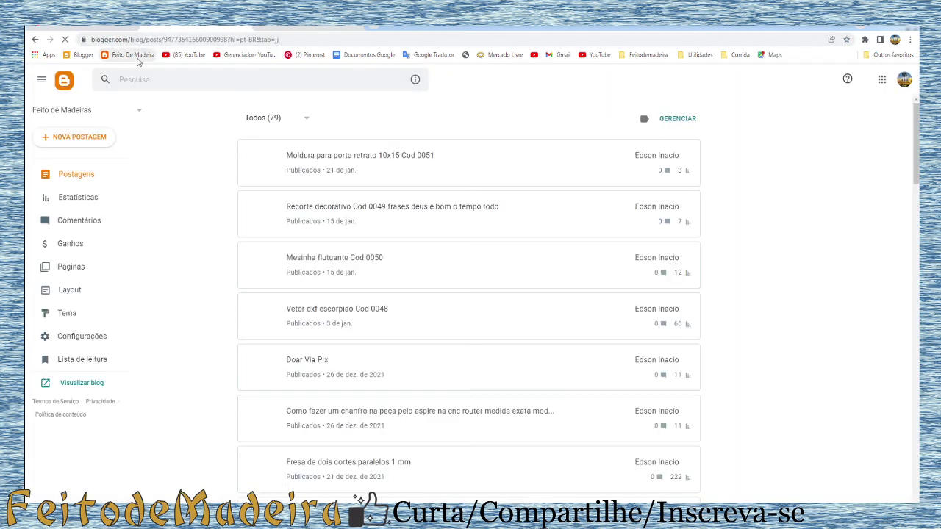
pyautogui.click(142, 59)
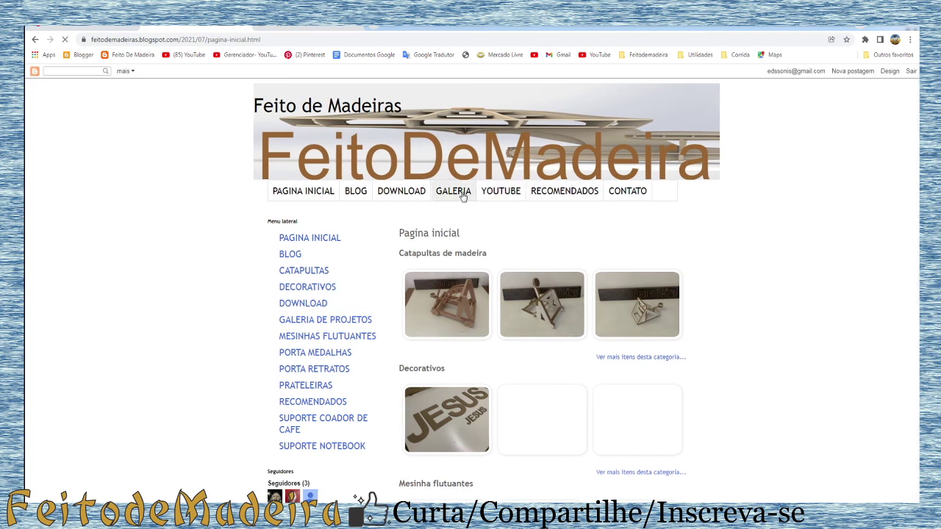
pyautogui.scroll(-3, 514, 294)
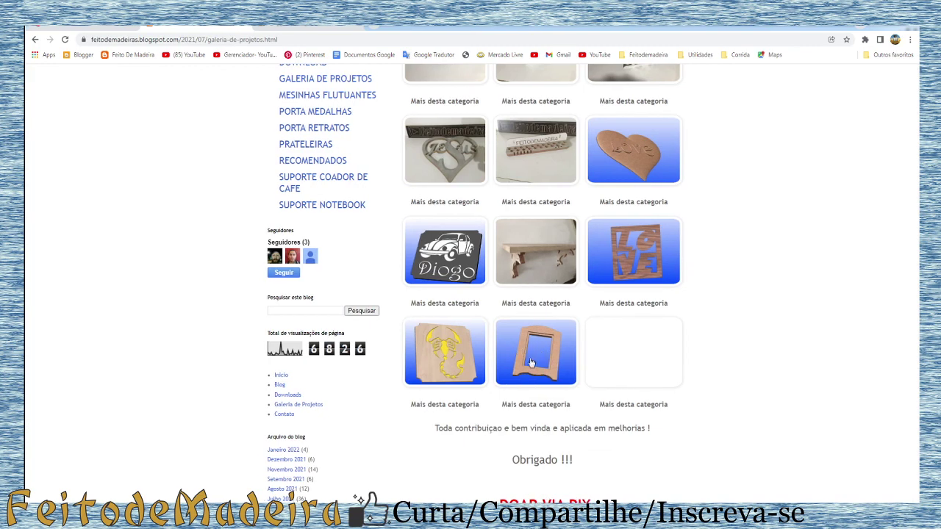
pyautogui.click(546, 363)
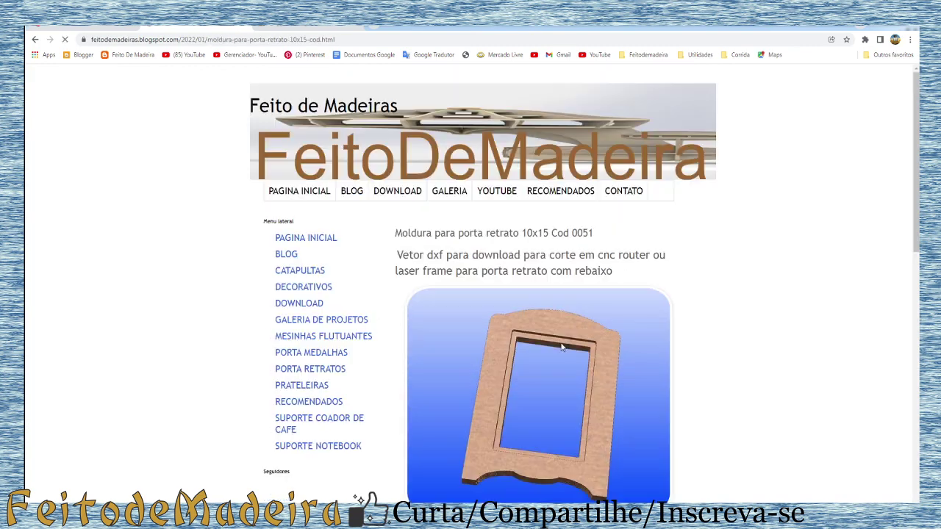
pyautogui.scroll(-4, 620, 473)
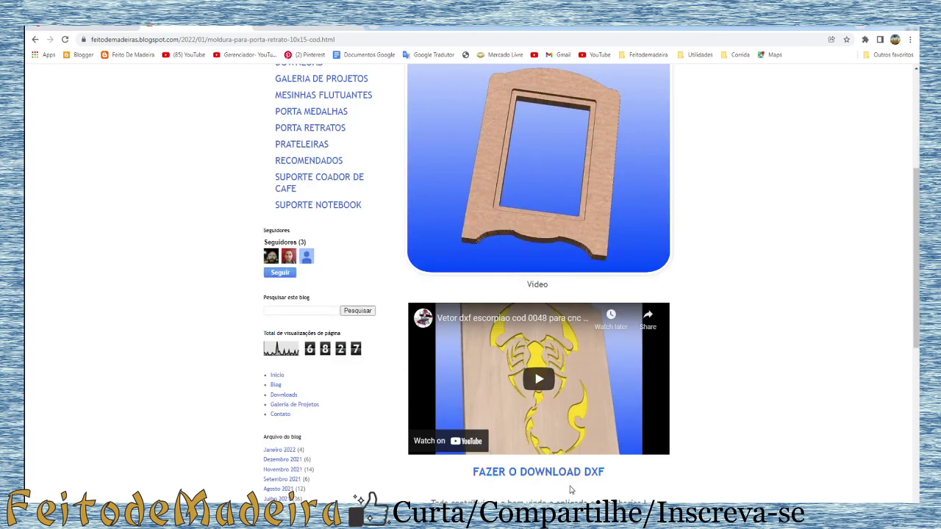